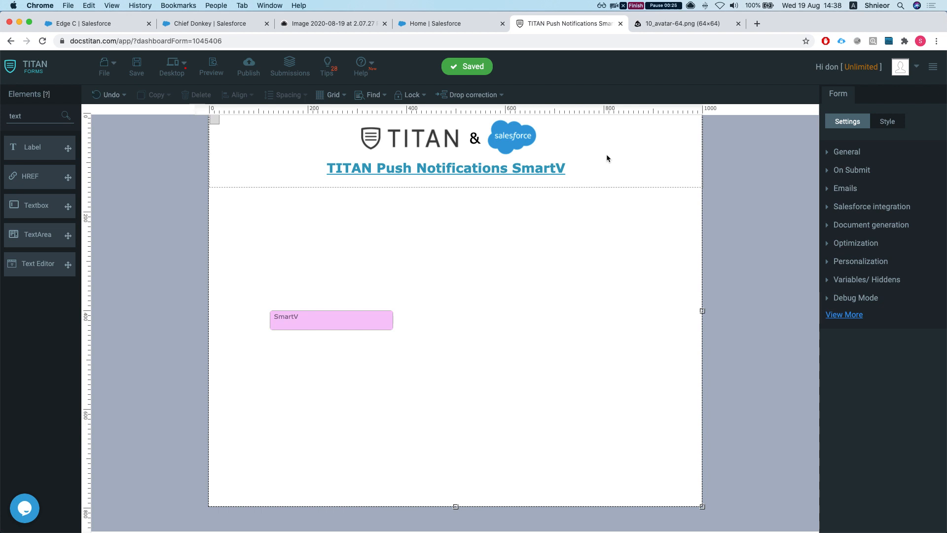
- Examine the example push-notification flow diagram in the shared image, including its notification assignment elements
left_click(328, 23)
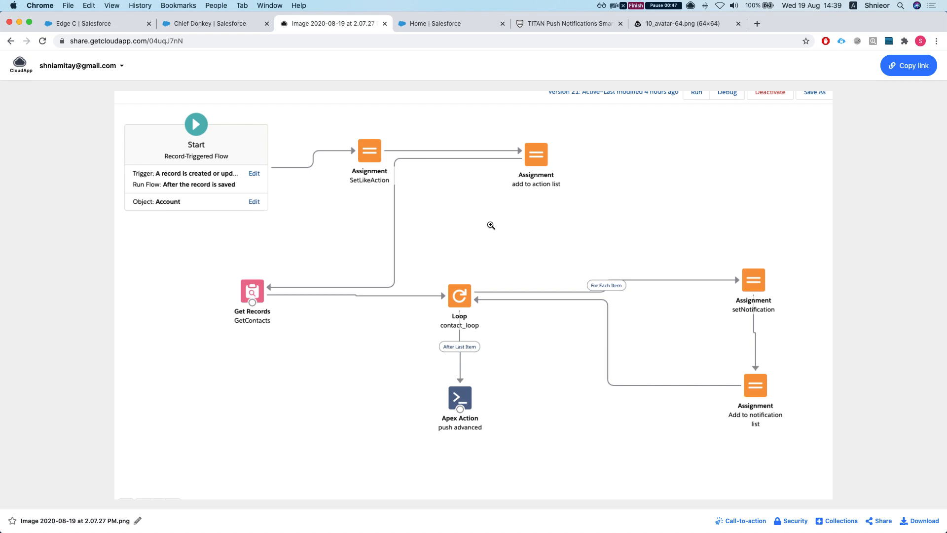
left_click(767, 397)
left_click(796, 409)
- Switch to the Salesforce Flows setup page and create a new Autolaunched Flow (No Trigger)
left_click(424, 25)
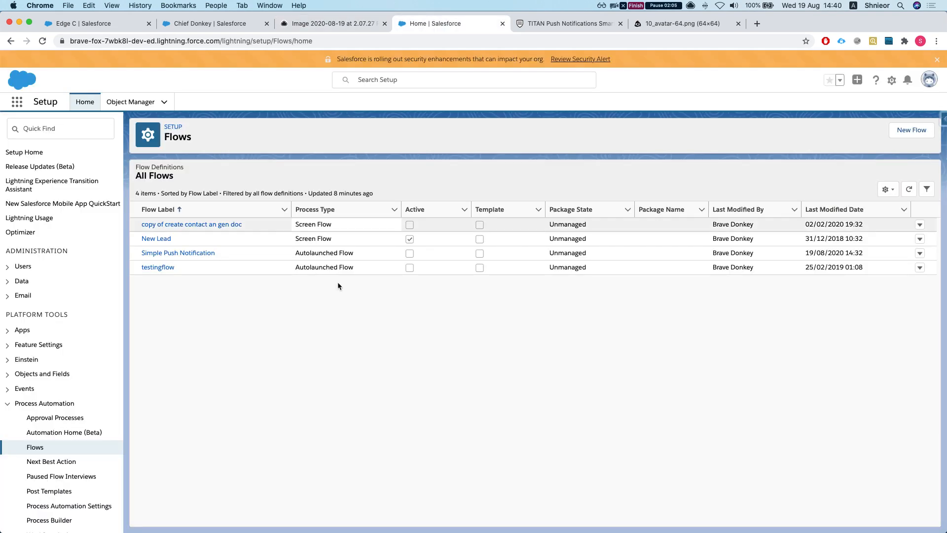
left_click(912, 130)
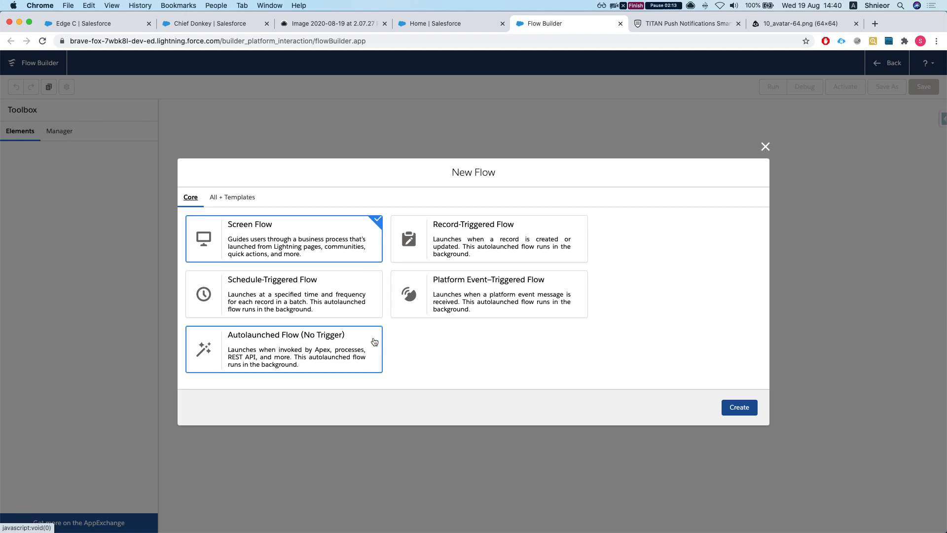
left_click(335, 362)
left_click(743, 408)
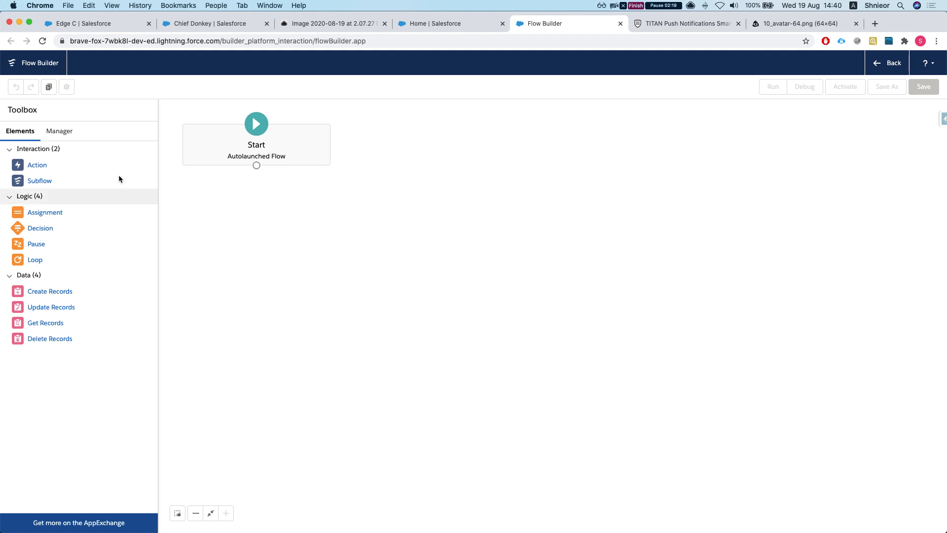
- Start a new flow resource of type Variable with the API name Account_Id
left_click(56, 137)
left_click(36, 178)
left_click(344, 257)
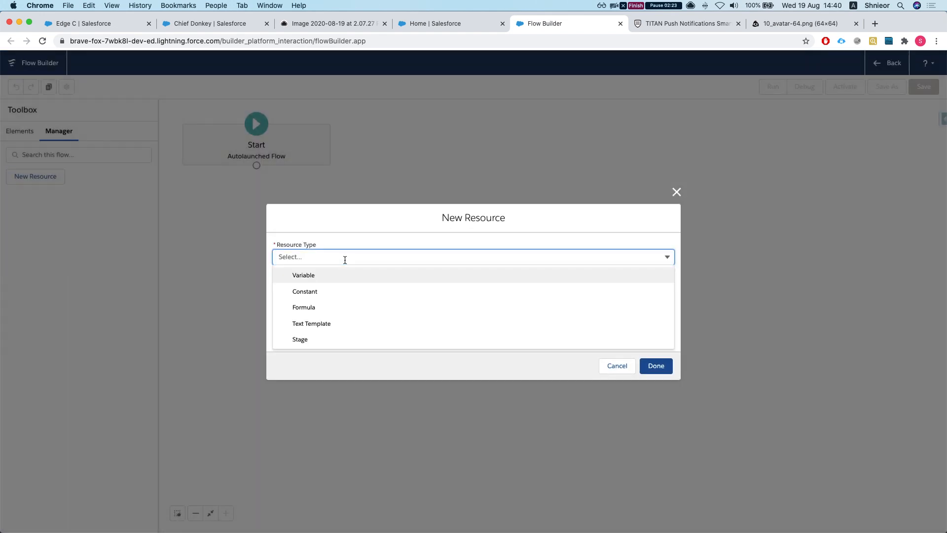
left_click(321, 277)
left_click(316, 276)
type("Acc")
key("BackSpace")
key("BackSpace")
key("BackSpace")
type("Send")
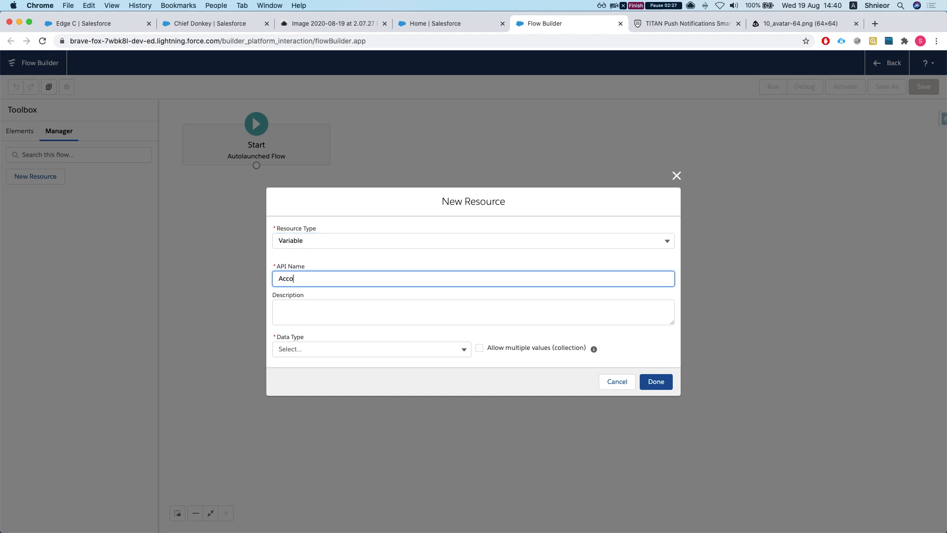
key("BackSpace")
key("BackSpace")
key("BackSpace")
key("BackSpace")
type("Acc")
key("BackSpace")
key("BackSpace")
type("ccount_Id")
- Give the Account_Id variable the Text data type, make it available for input, and save it
left_click(352, 354)
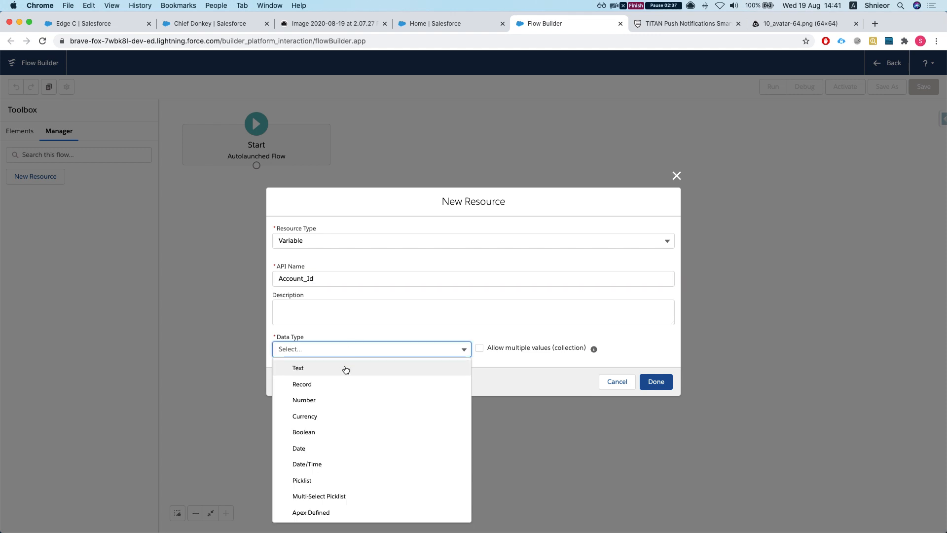
left_click(352, 366)
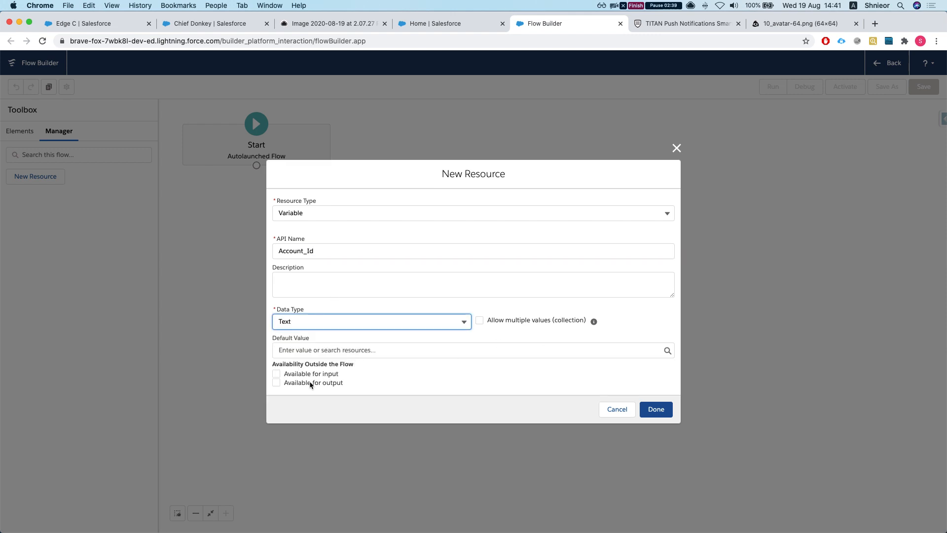
left_click(284, 375)
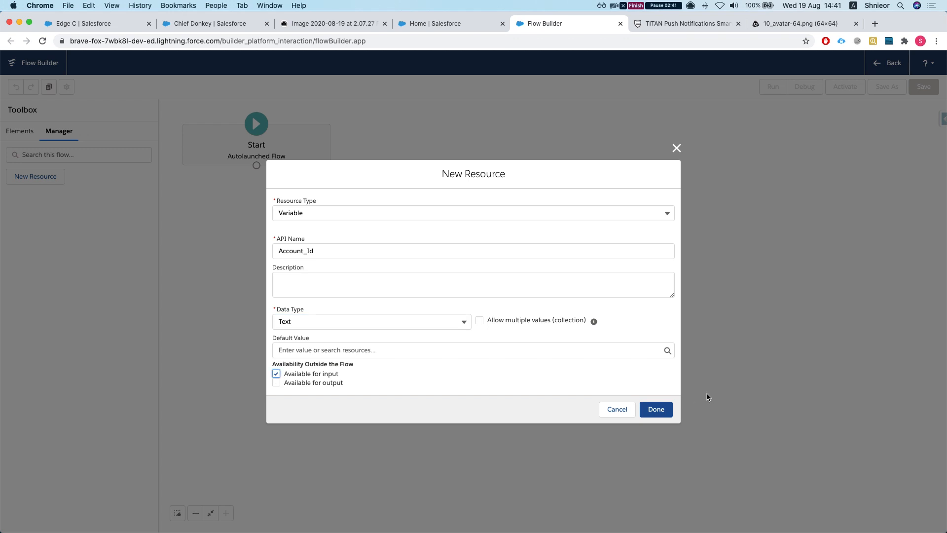
left_click(652, 410)
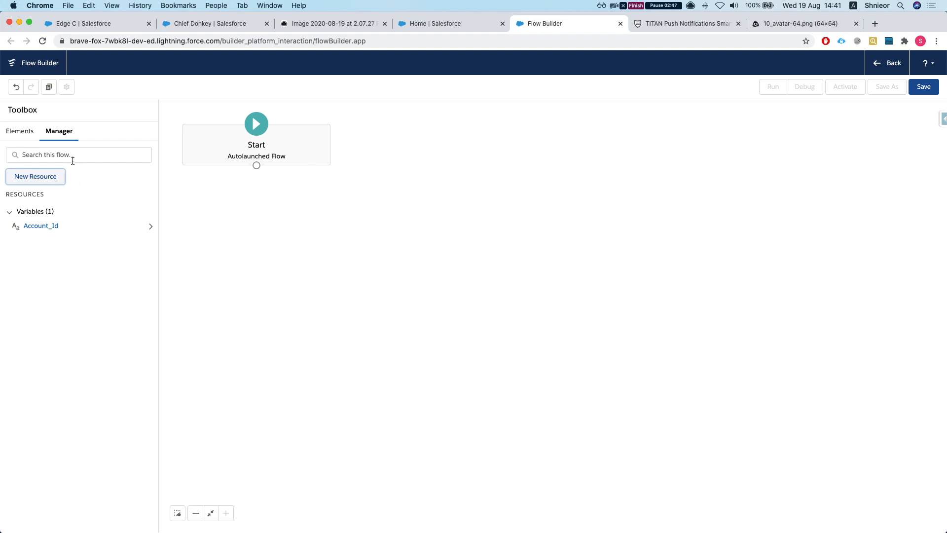
- Place an Action element on the canvas and choose TITAN Send advanced push notification as its action
left_click(22, 131)
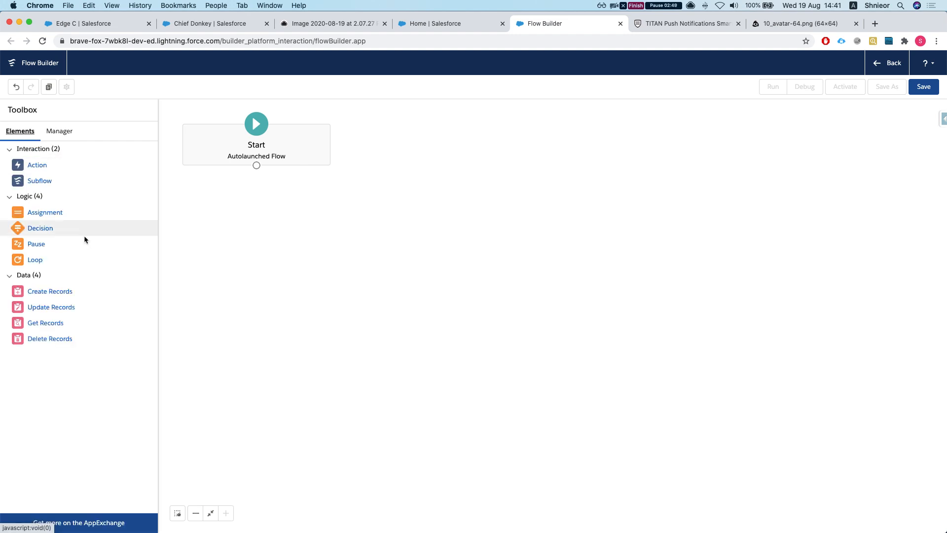
left_click_drag(37, 165, 541, 337)
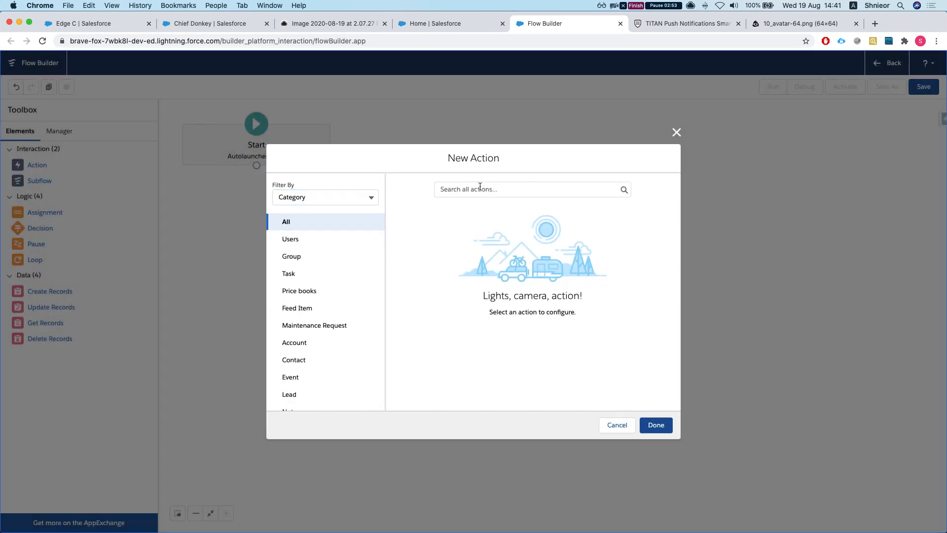
left_click(480, 189)
type("titan")
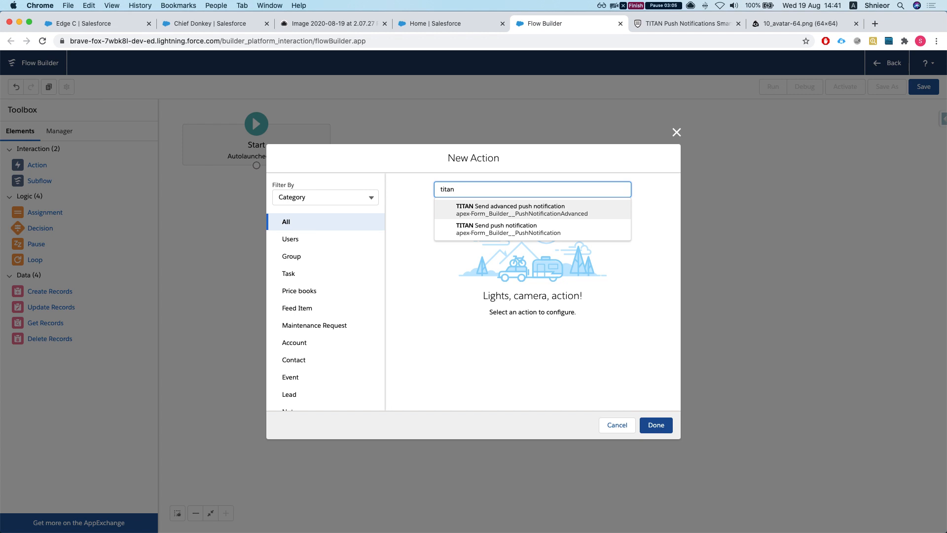
key("Return")
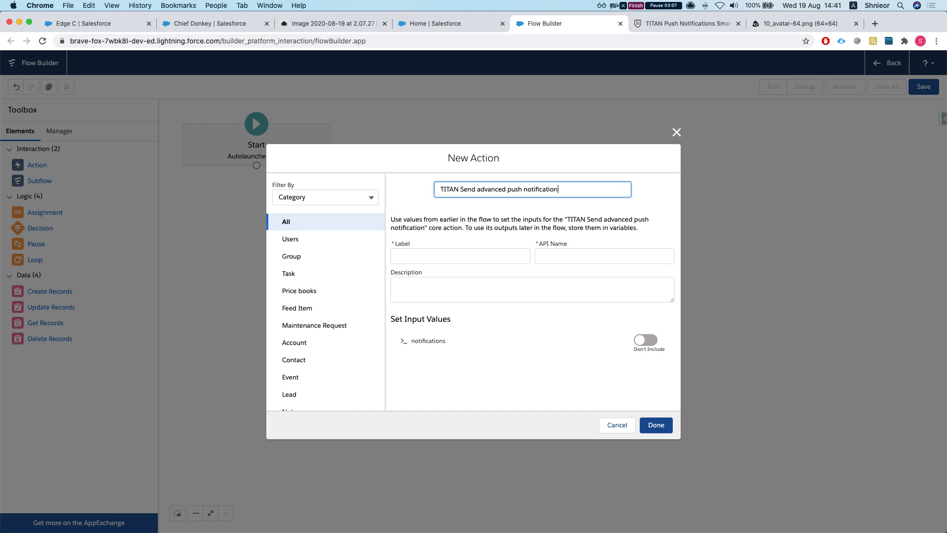
- Label the action "Send Push Advanced" with the API name Send_Push_Advanced
left_click(483, 258)
type("S")
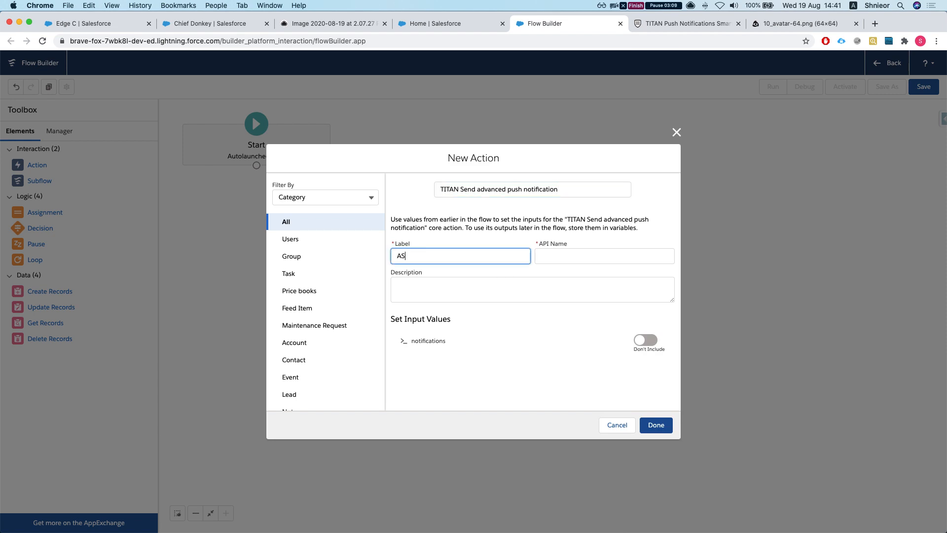
type("e")
key("BackSpace")
key("BackSpace")
type("Te")
key("BackSpace")
key("BackSpace")
type("Sentd")
key("BackSpace")
key("BackSpace")
type("d Push Advanced")
key("Tab")
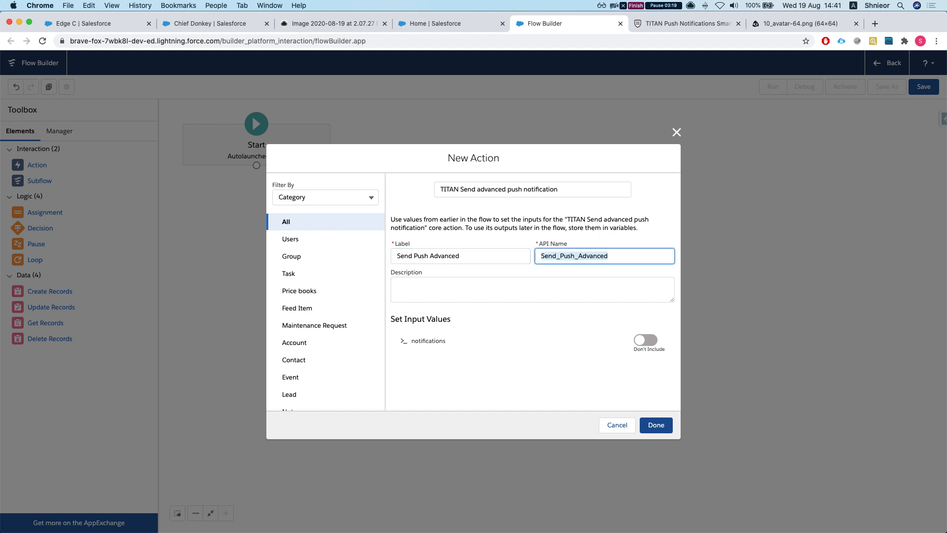
left_click(434, 343)
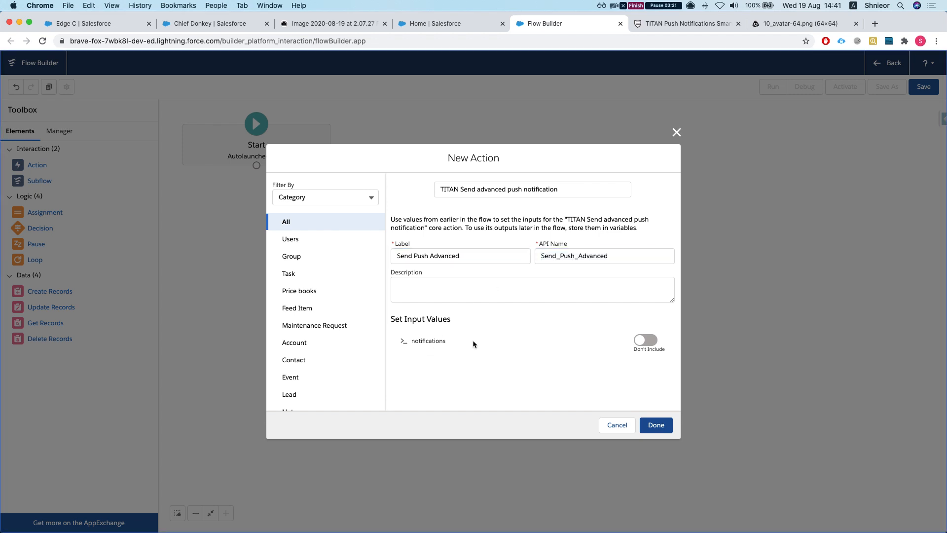
left_click(645, 339)
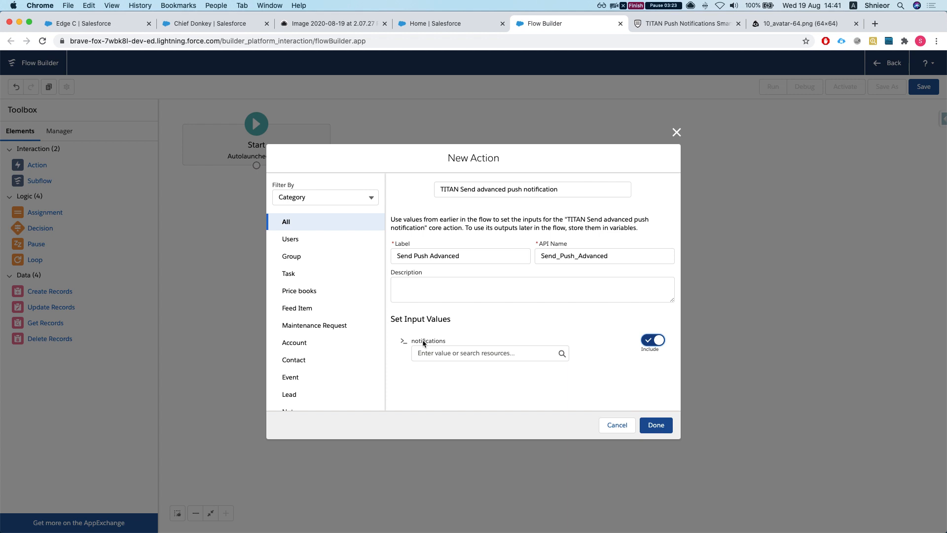
left_click(447, 351)
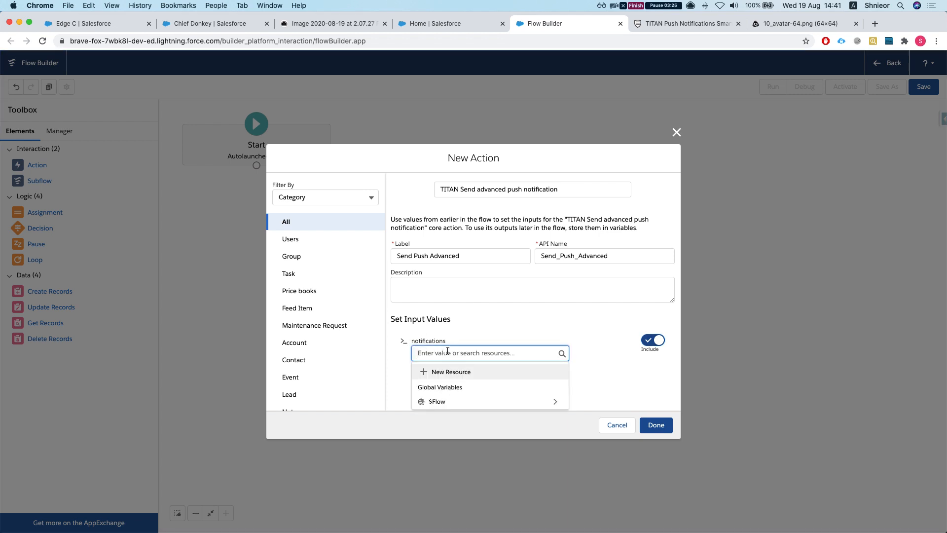
left_click(647, 339)
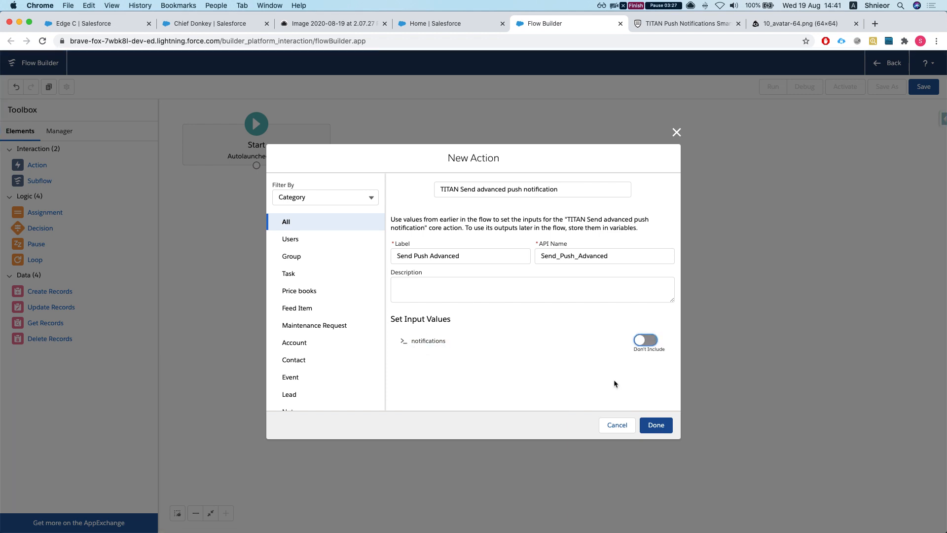
- Finish the Send Push Advanced action without a notifications input and move its element further down the canvas
left_click(654, 427)
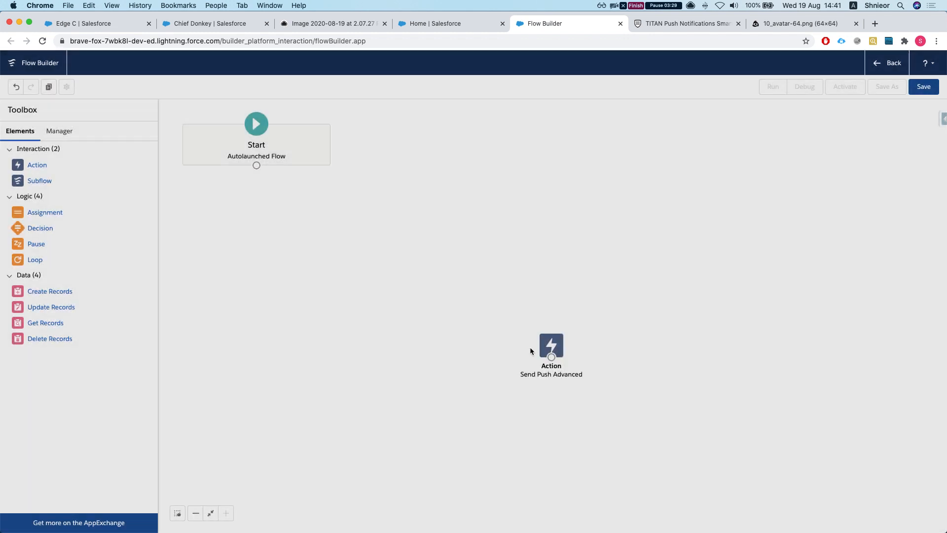
left_click_drag(557, 348, 482, 407)
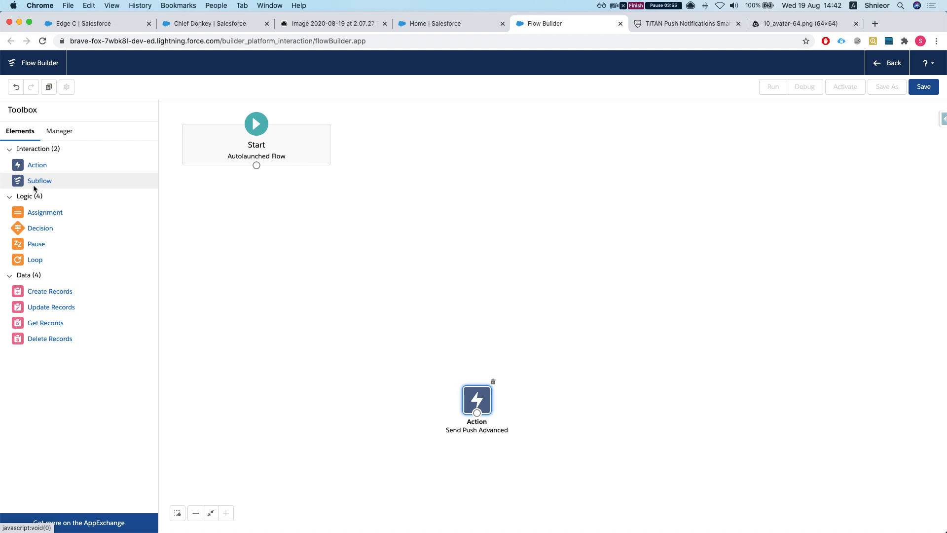
left_click_drag(42, 291, 399, 176)
type("Get the ")
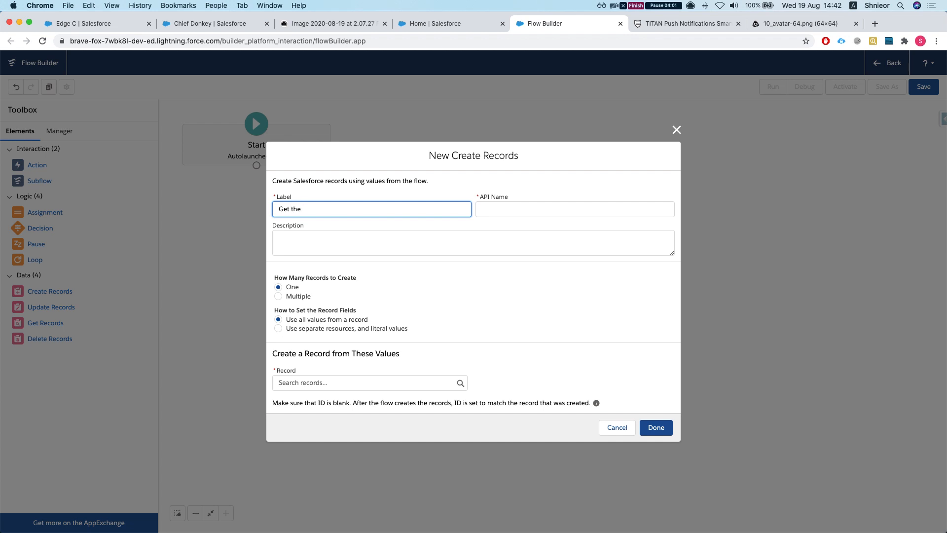
type("account Contacts")
key("Tab")
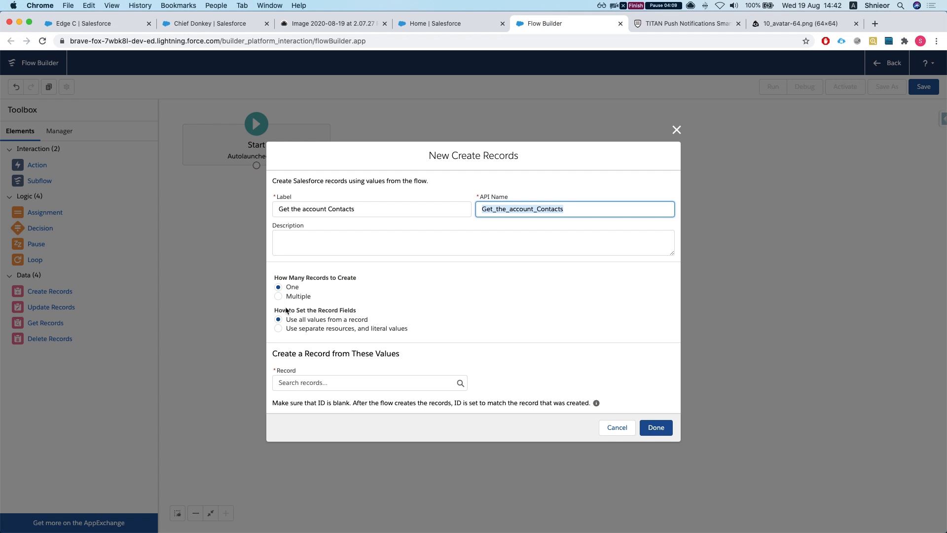
key("Escape")
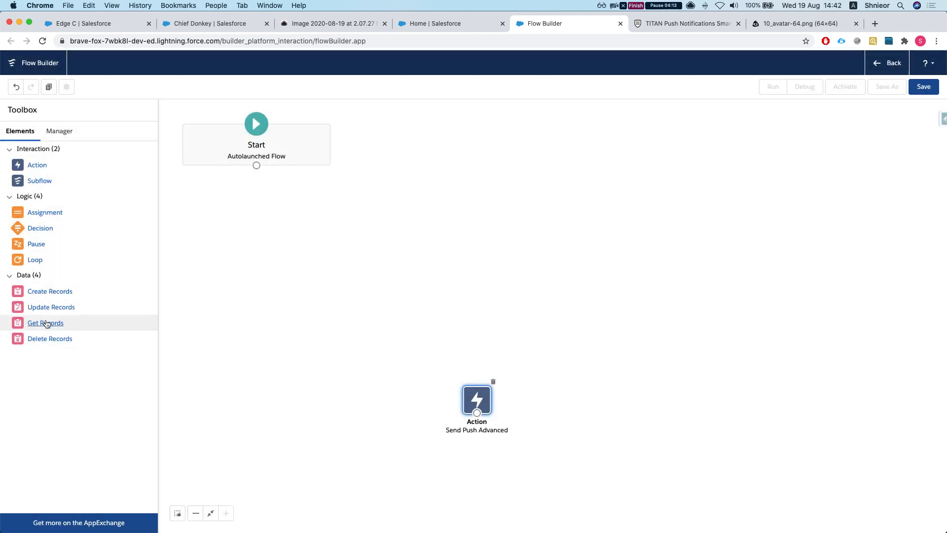
- Add a Get Records element labelled "Get the account contacts" that retrieves records of the Contact object
left_click_drag(49, 327, 414, 217)
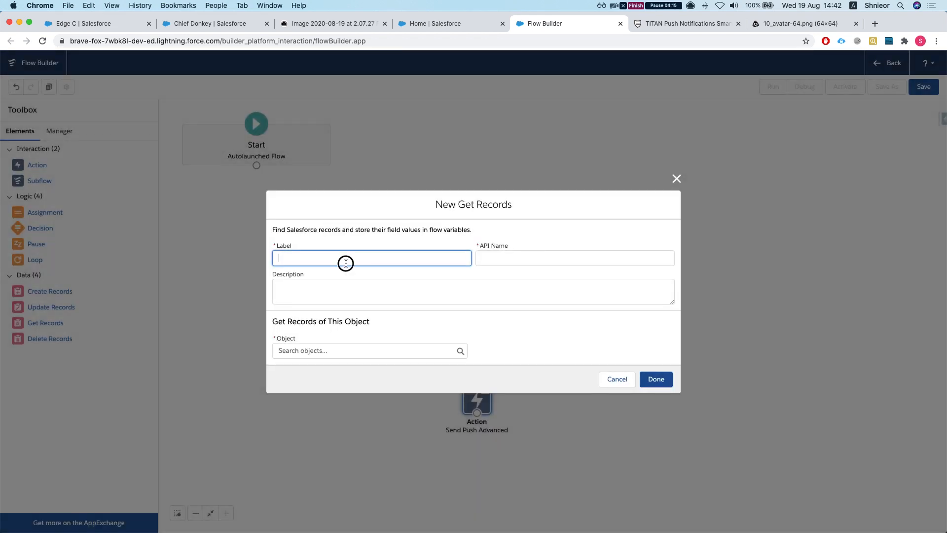
type("Get the accoiun")
key("BackSpace")
type("unt contacts")
key("Tab")
left_click(315, 348)
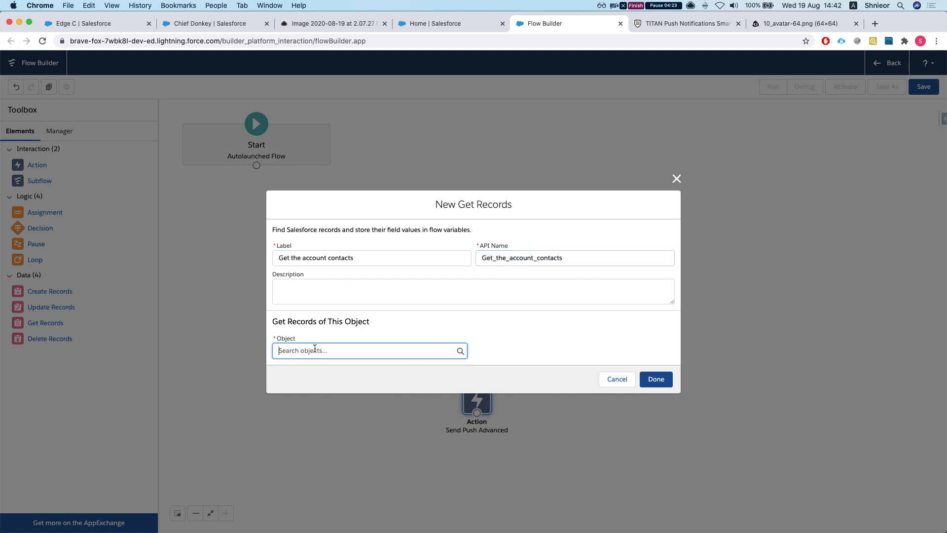
type("contact")
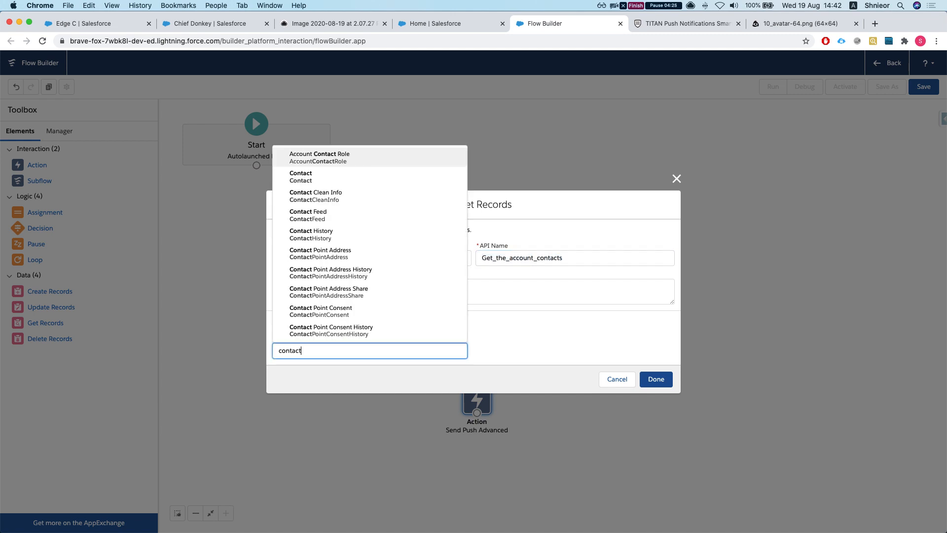
left_click(355, 176)
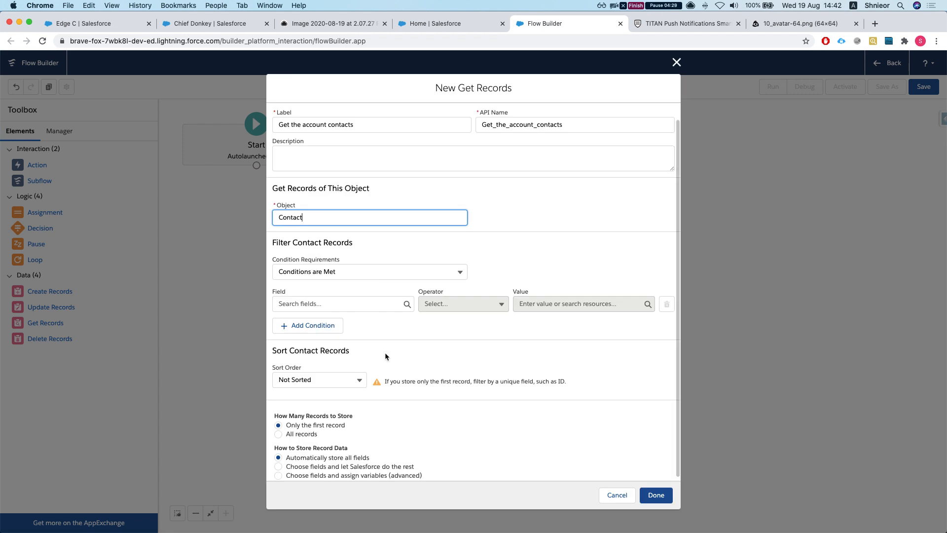
- Filter the contact records with the condition AccountId Equals {!Account_Id}
scroll(374, 345, "up", 1)
left_click(365, 310)
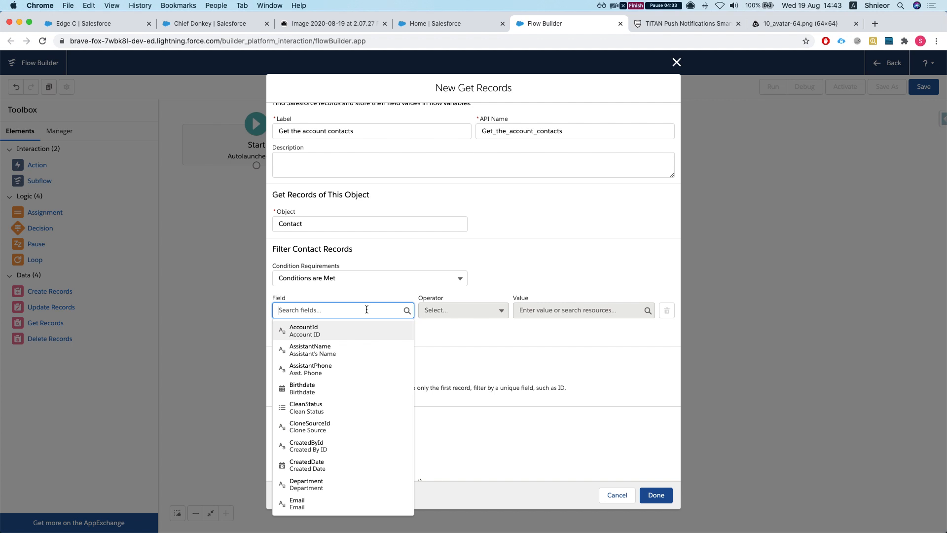
key("Return")
left_click(573, 313)
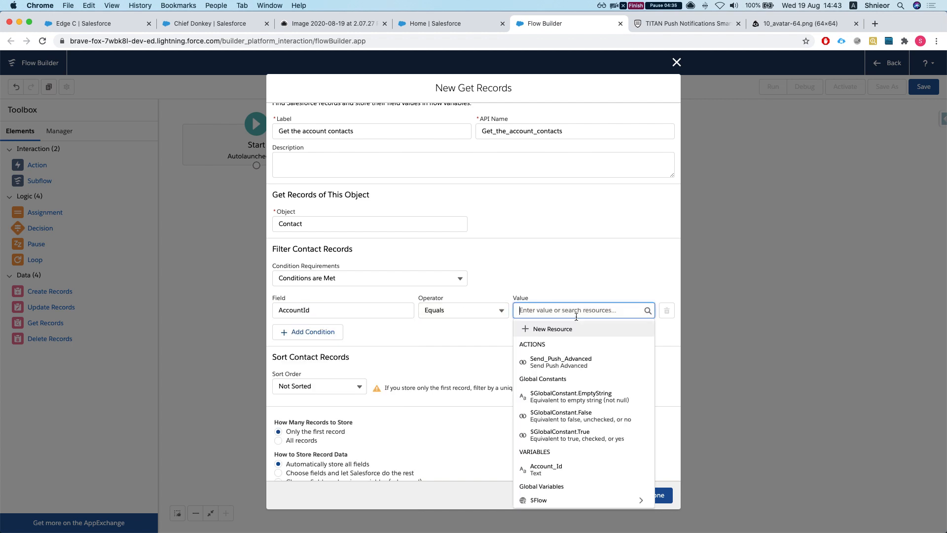
type("acc")
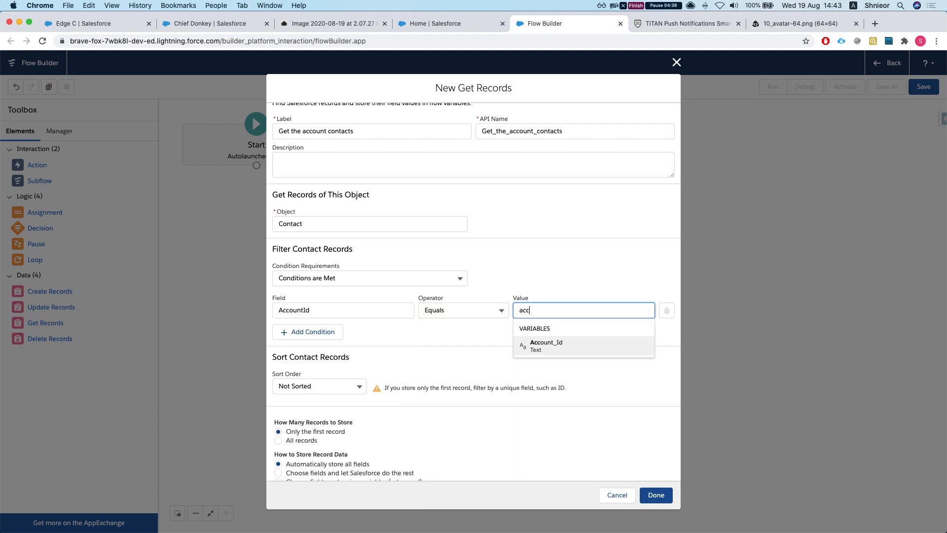
left_click(552, 346)
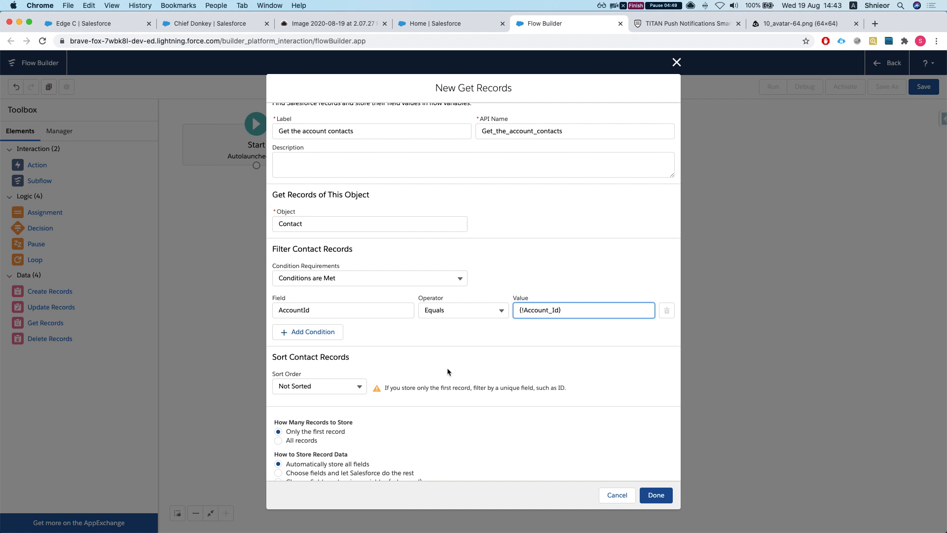
- Store all matching contact records with all fields stored automatically, and finish the Get Records element
scroll(320, 433, "down", 1)
left_click(278, 431)
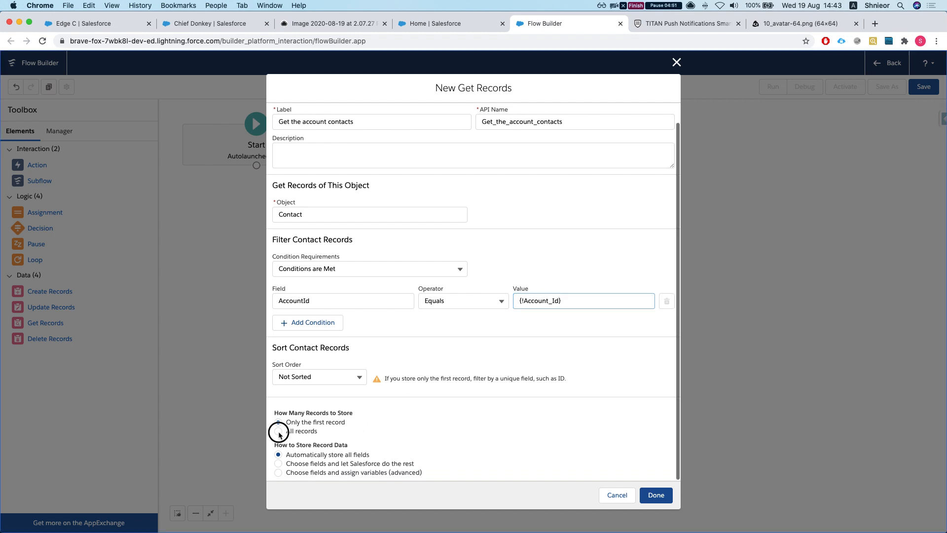
left_click(314, 464)
left_click(302, 454)
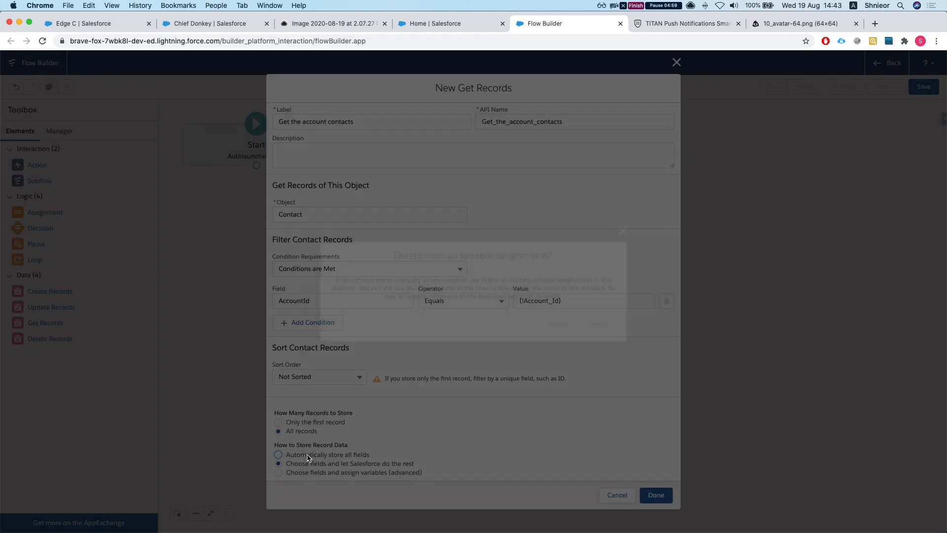
left_click(607, 324)
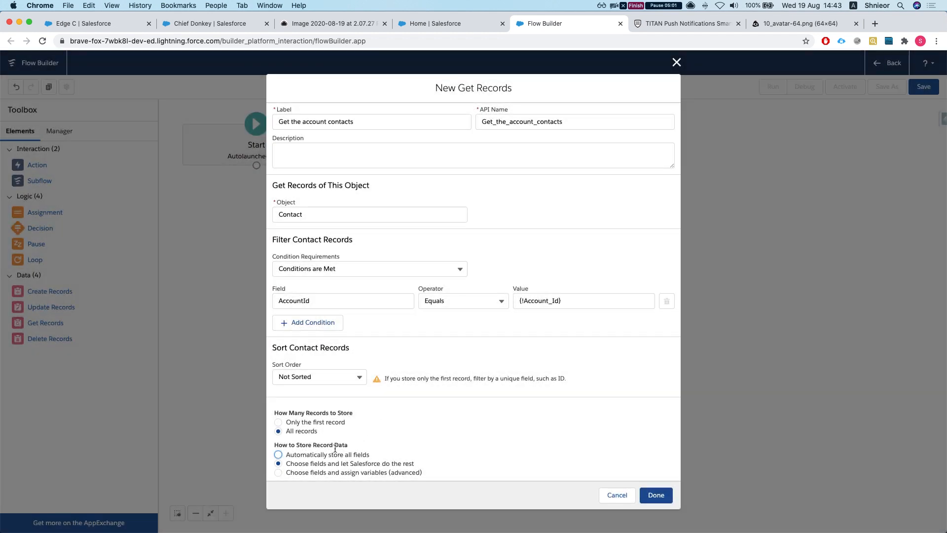
left_click(318, 454)
left_click(570, 325)
left_click(657, 495)
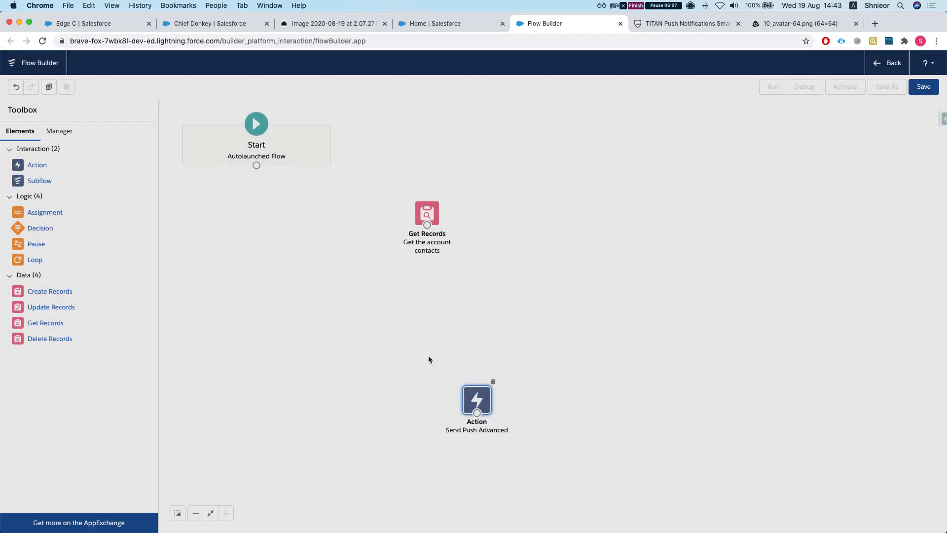
- Place the Get Records element beside Start and connect Start to it
left_click_drag(434, 226, 476, 177)
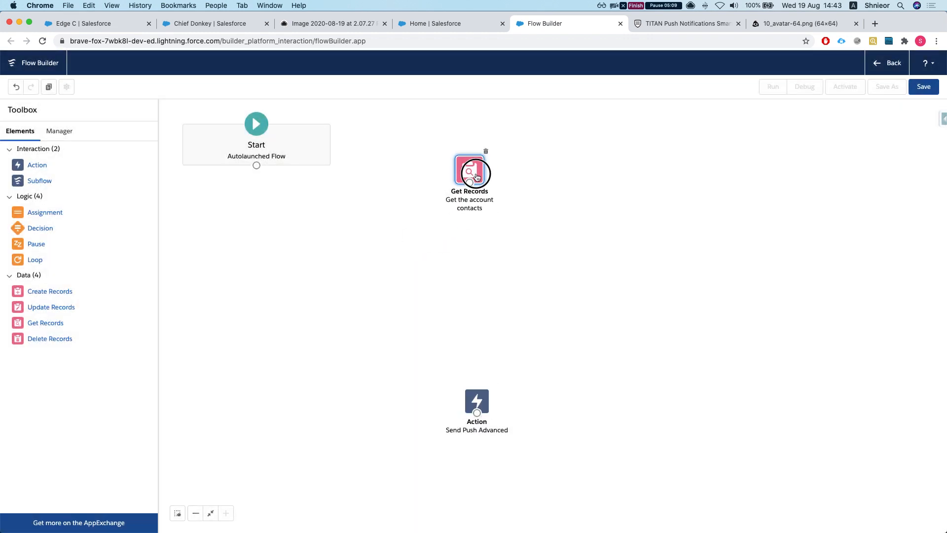
left_click_drag(256, 165, 478, 147)
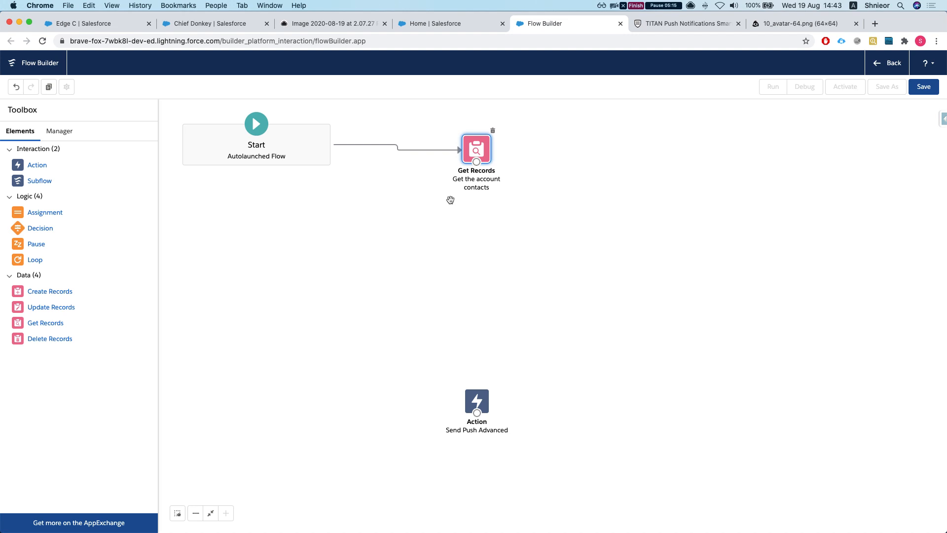
- Check the arrangement of elements in the reference flow image, then return to Flow Builder
left_click(320, 23)
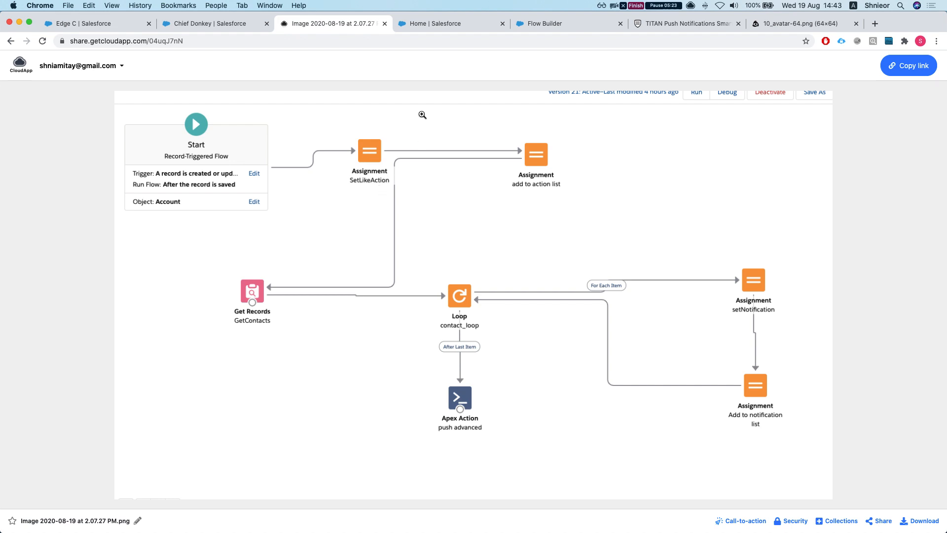
left_click(648, 24)
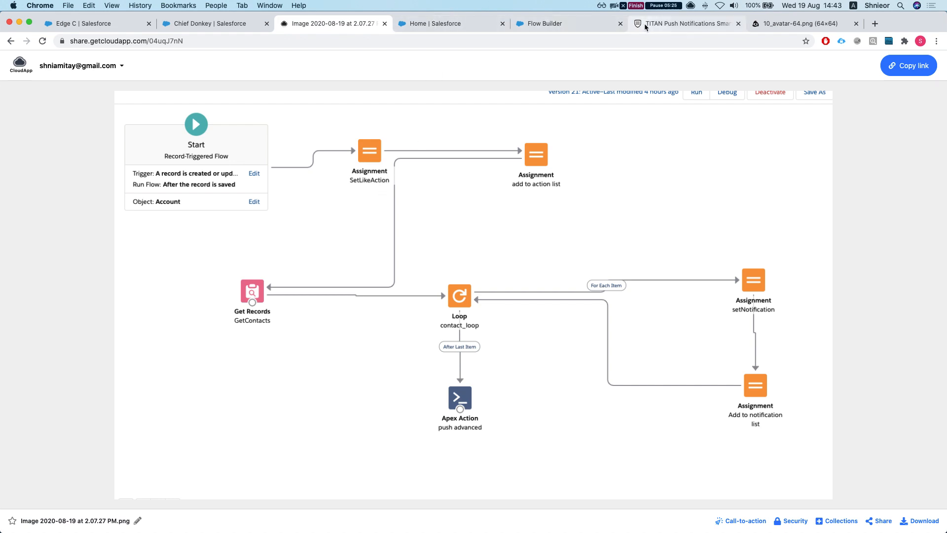
left_click(523, 24)
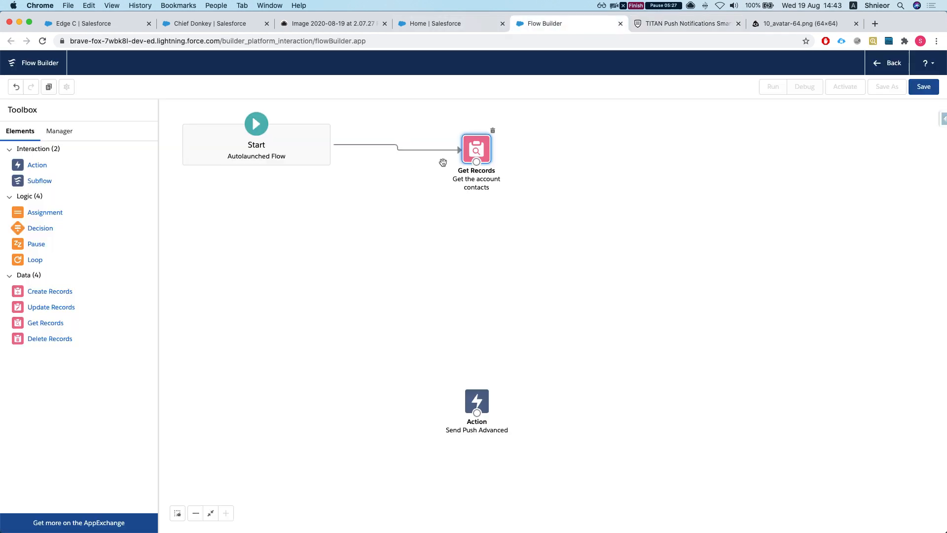
- Move the Get Records element slightly lower and delete the connector between Start and it
left_click_drag(472, 152, 487, 188)
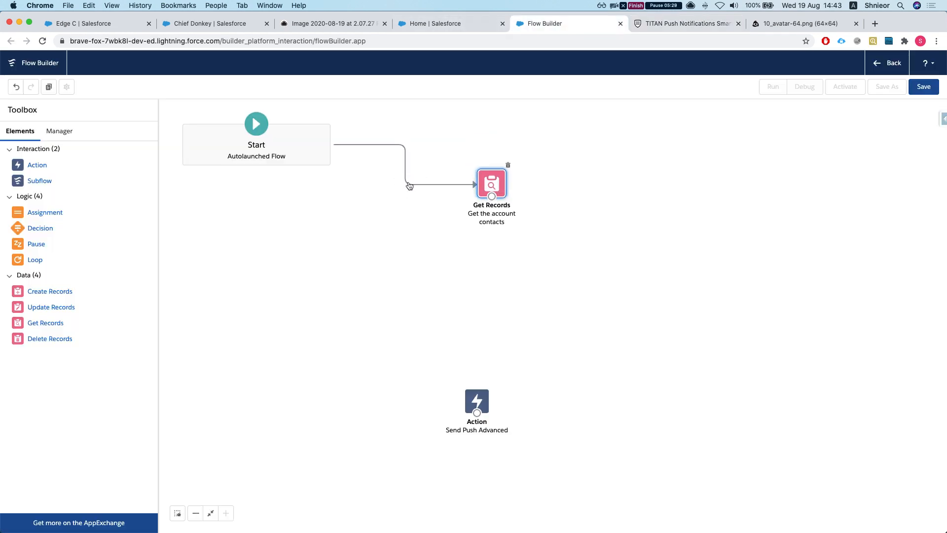
left_click(410, 184)
key("BackSpace")
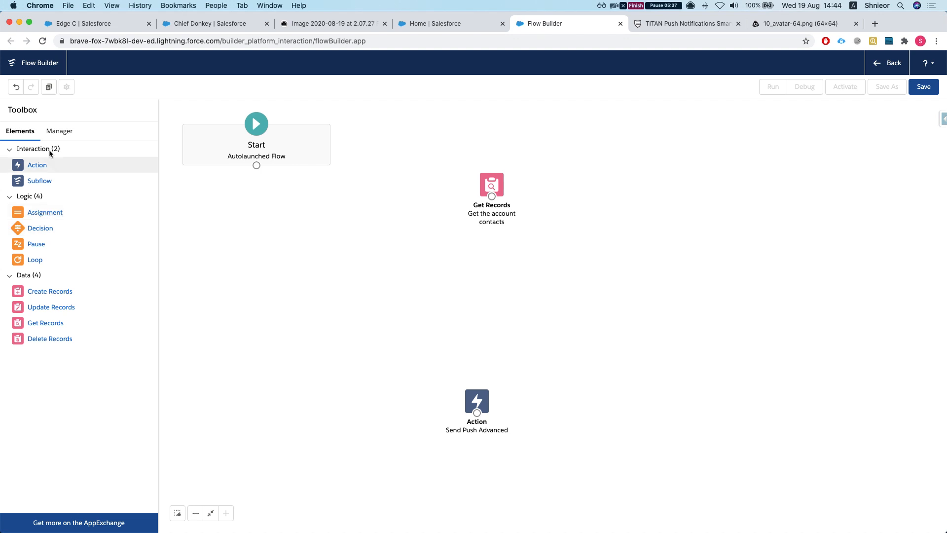
- Start a new flow resource of type Variable with the API name First_Action
left_click(66, 135)
left_click(54, 154)
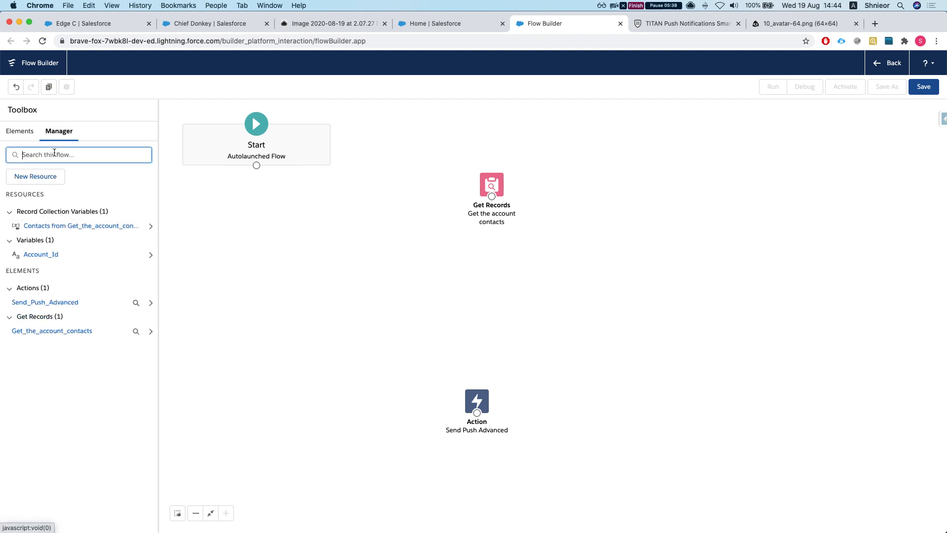
left_click(46, 176)
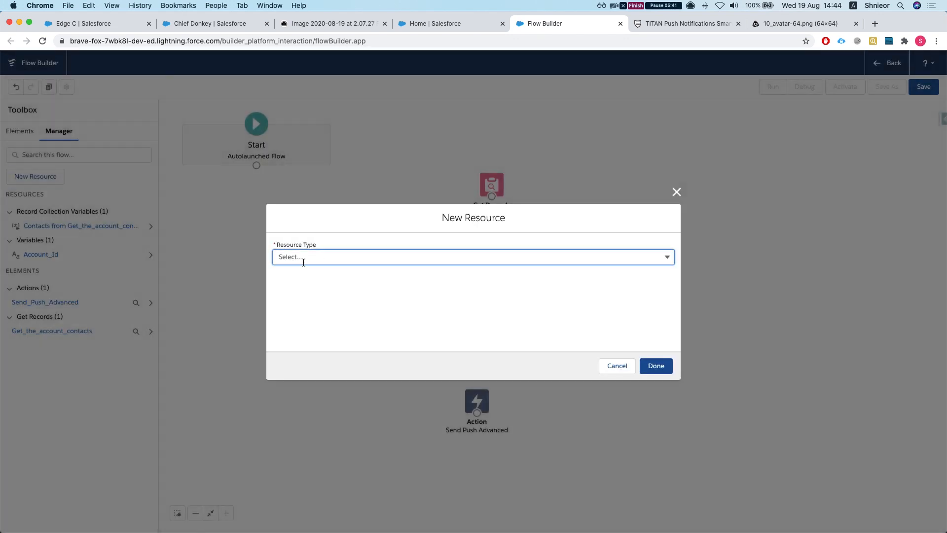
left_click(312, 257)
left_click(313, 274)
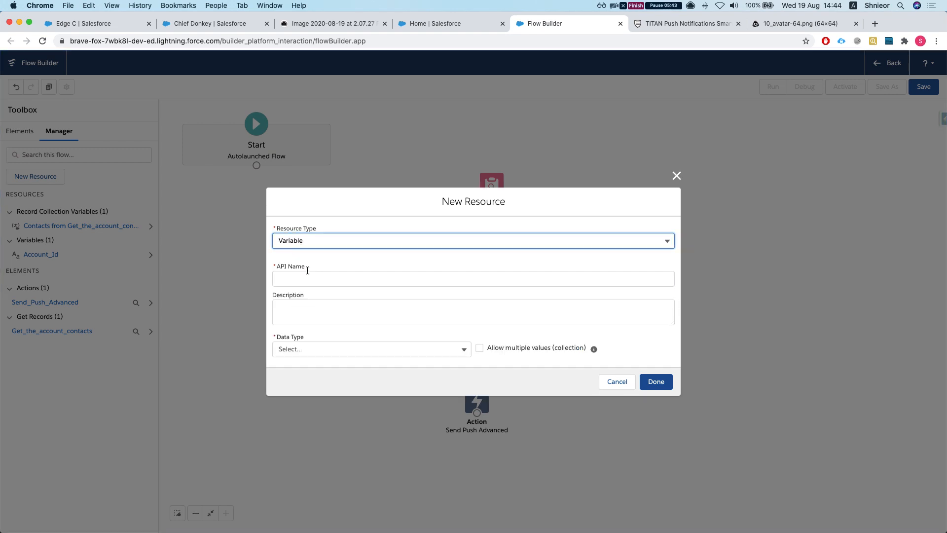
left_click(314, 283)
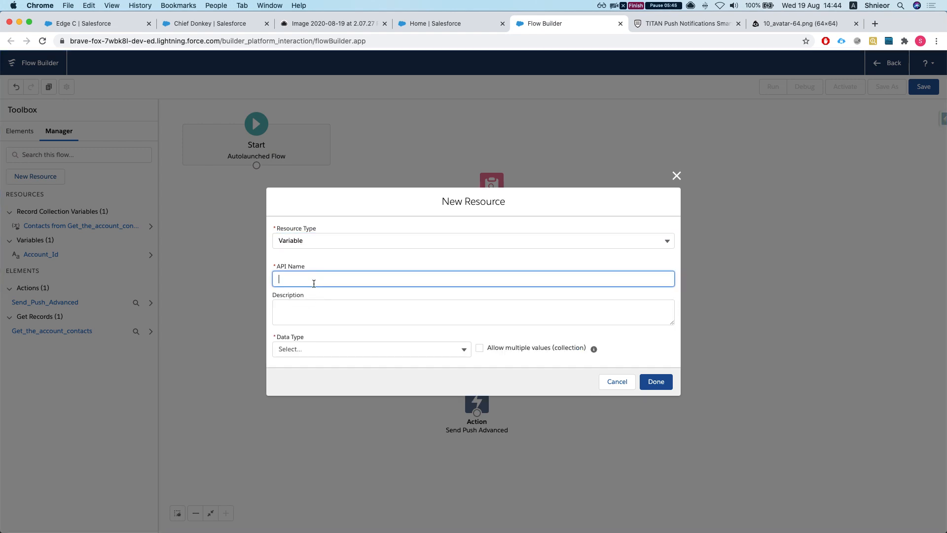
type("Action")
type("First")
type("Action")
type("_")
- Make First_Action an Apex-Defined variable of the class Form_Builder__NotificationActionsStructure and save it
left_click(353, 349)
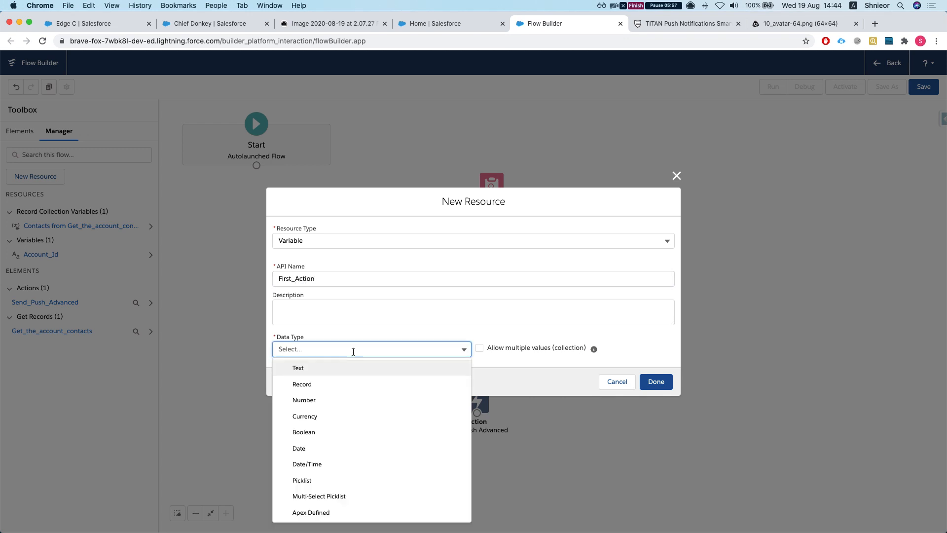
left_click(328, 511)
left_click(350, 352)
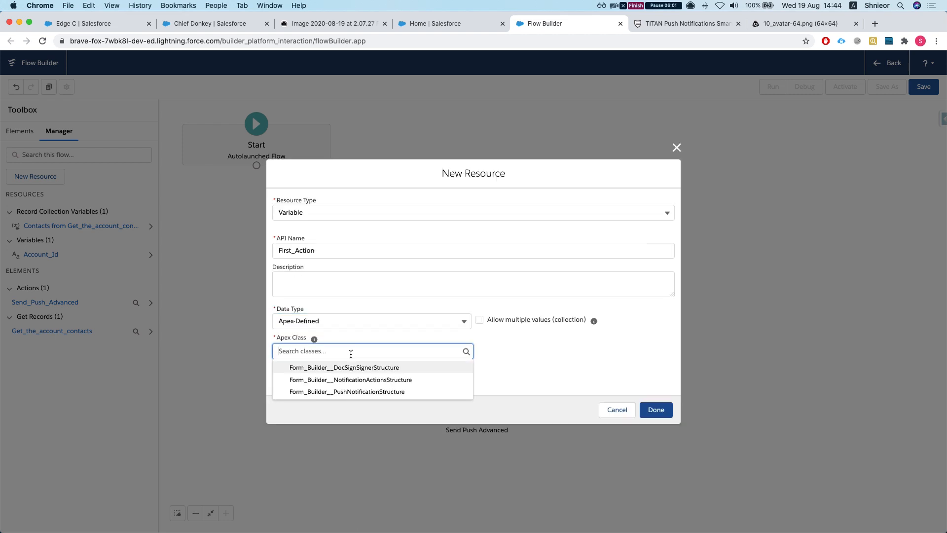
key("Down")
key("Return")
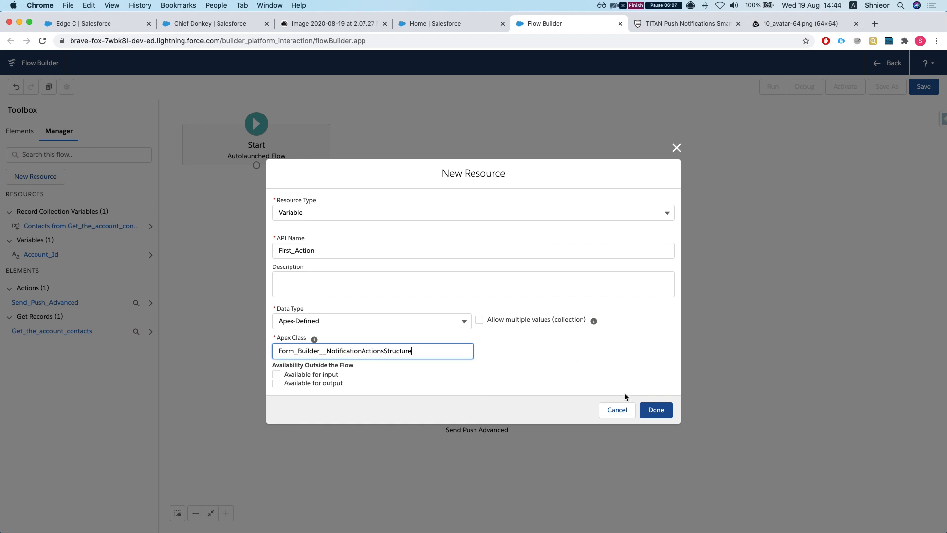
left_click(654, 411)
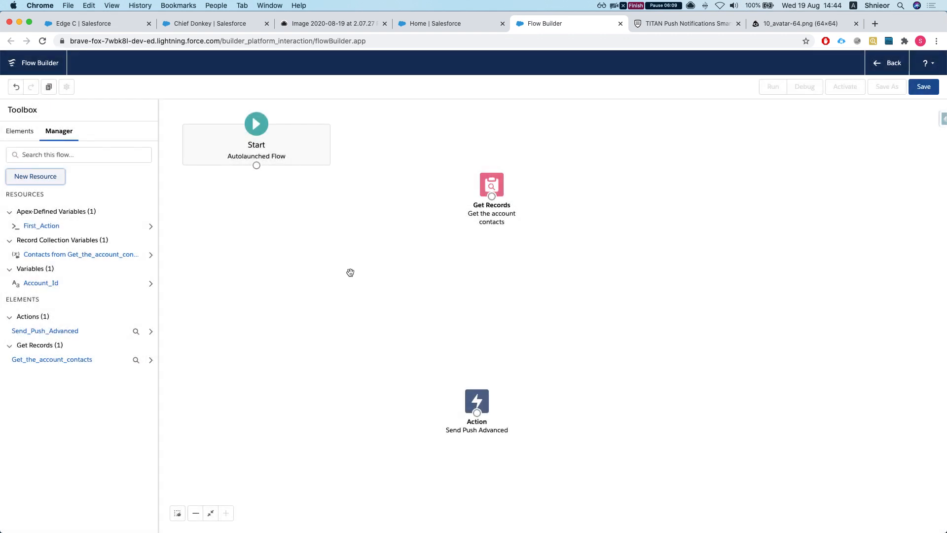
- Start another new resource of type Variable with the API name Second_Action
left_click(36, 178)
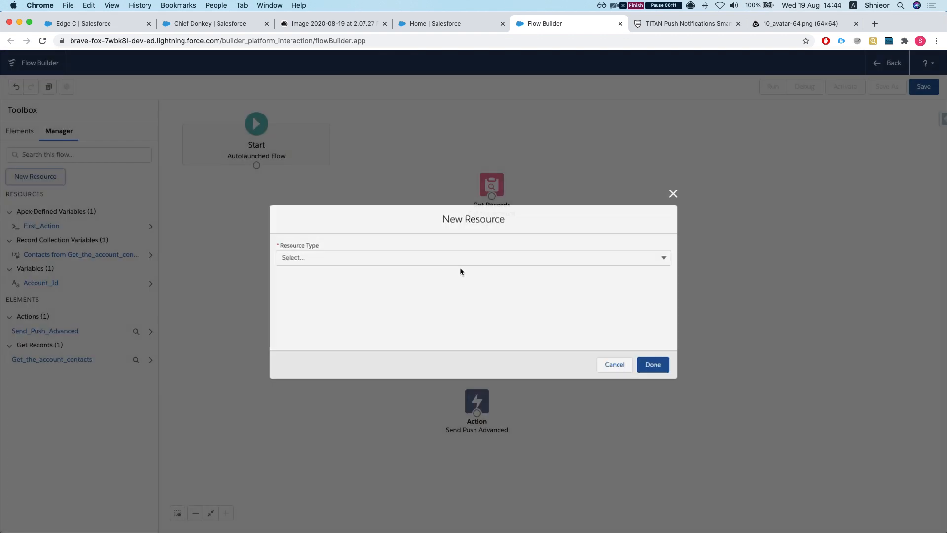
left_click(423, 257)
left_click(313, 274)
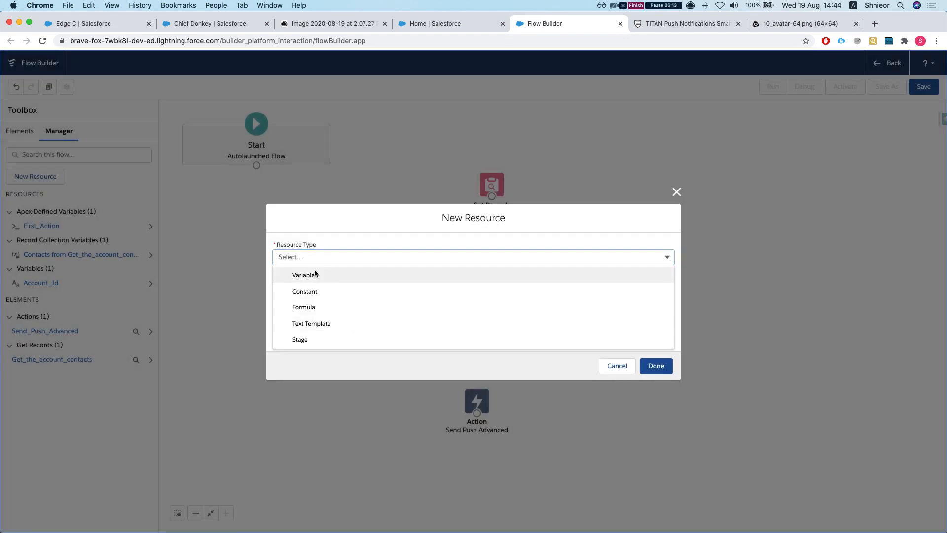
left_click(311, 278)
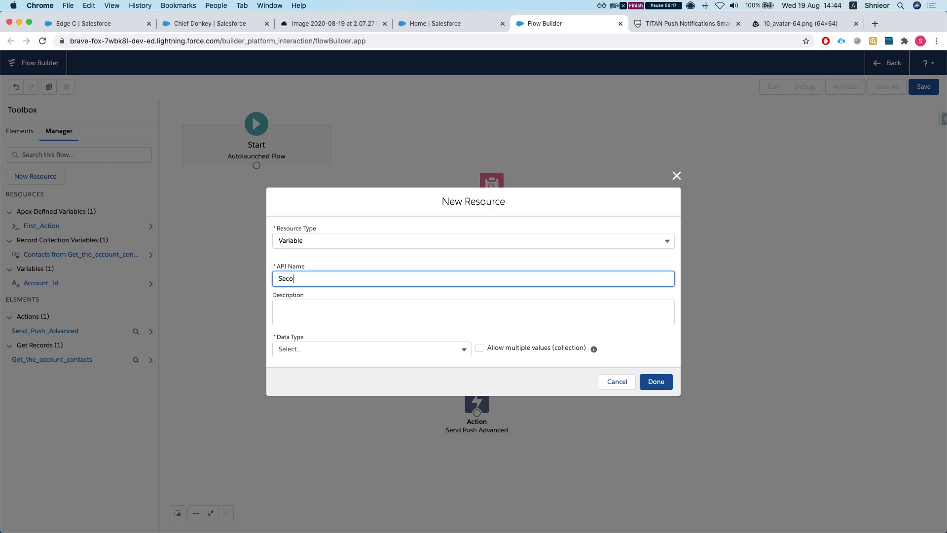
type("Second_Opt")
key("BackSpace")
key("BackSpace")
type("Action")
- Give Second_Action the Apex-Defined data type with class Form_Builder__NotificationActionsStructure and save it
left_click(316, 345)
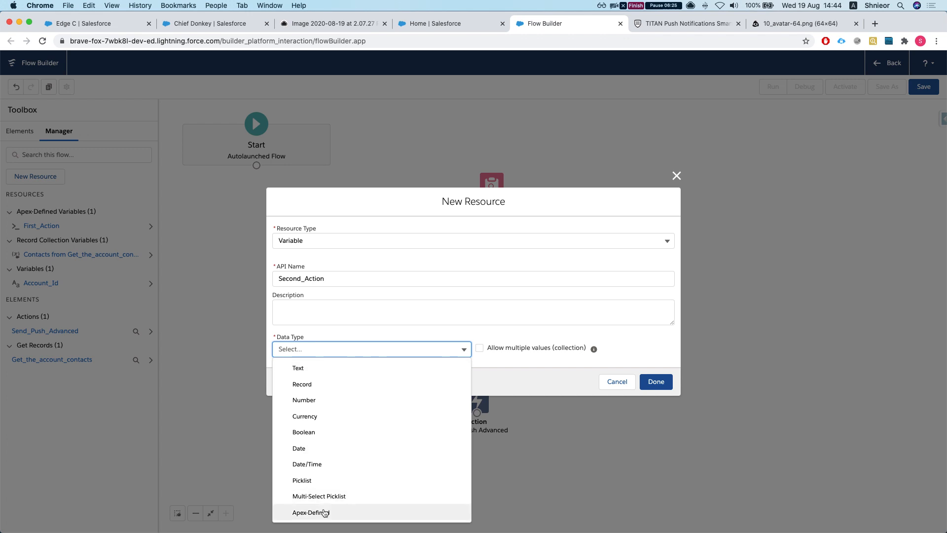
left_click(324, 512)
left_click(346, 352)
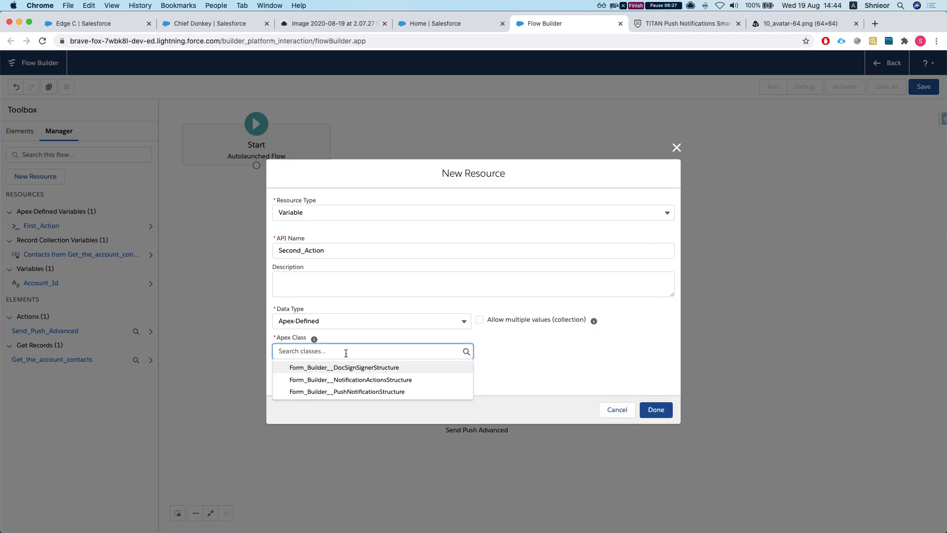
left_click(349, 380)
left_click(662, 410)
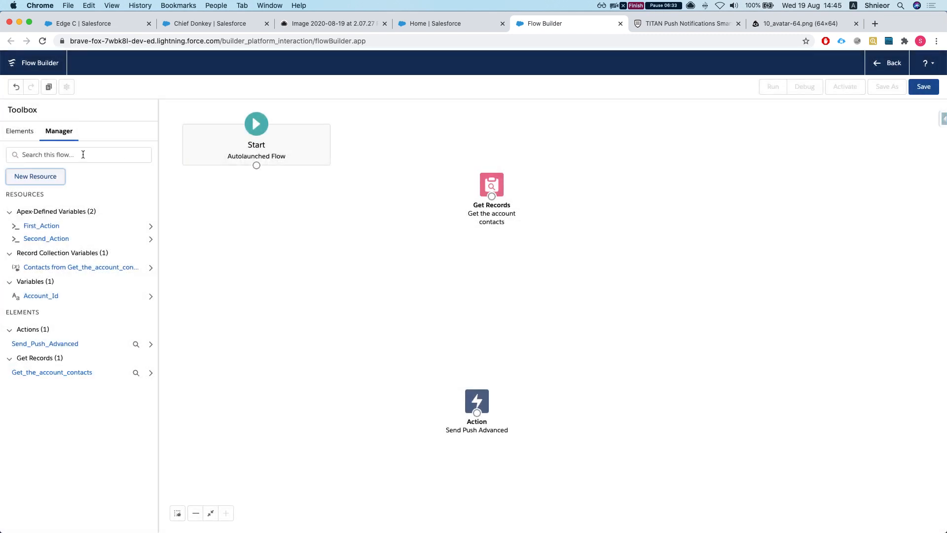
- Start a third new resource of type Variable with the API name Action_list
left_click(40, 177)
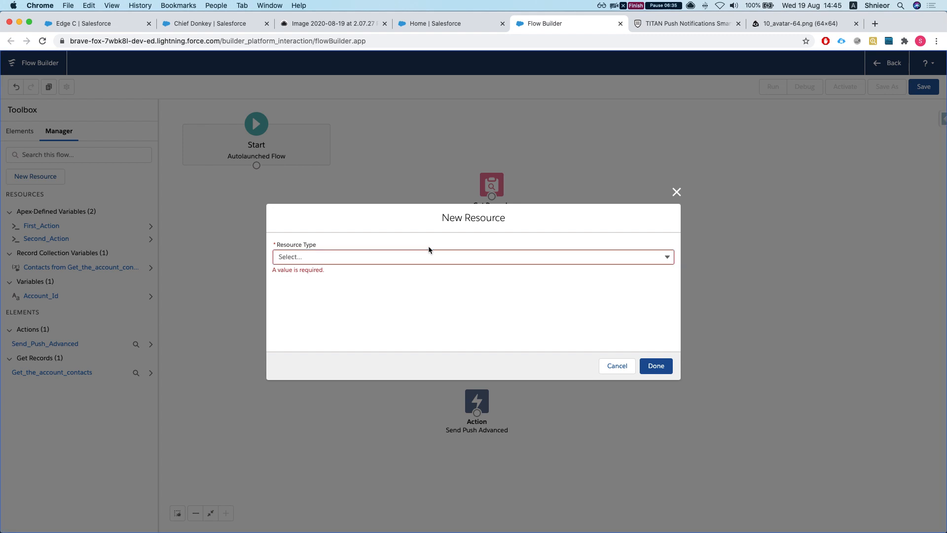
left_click(323, 257)
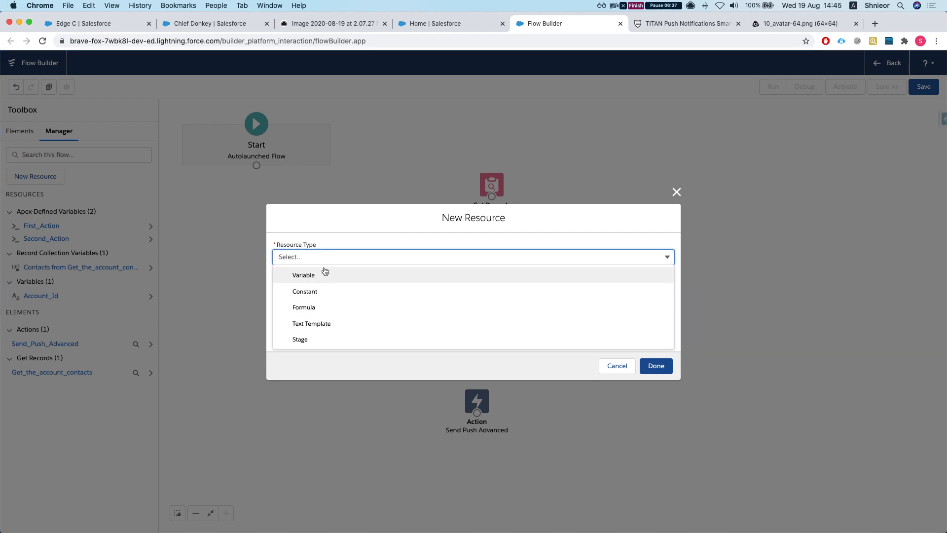
left_click(323, 274)
left_click(314, 290)
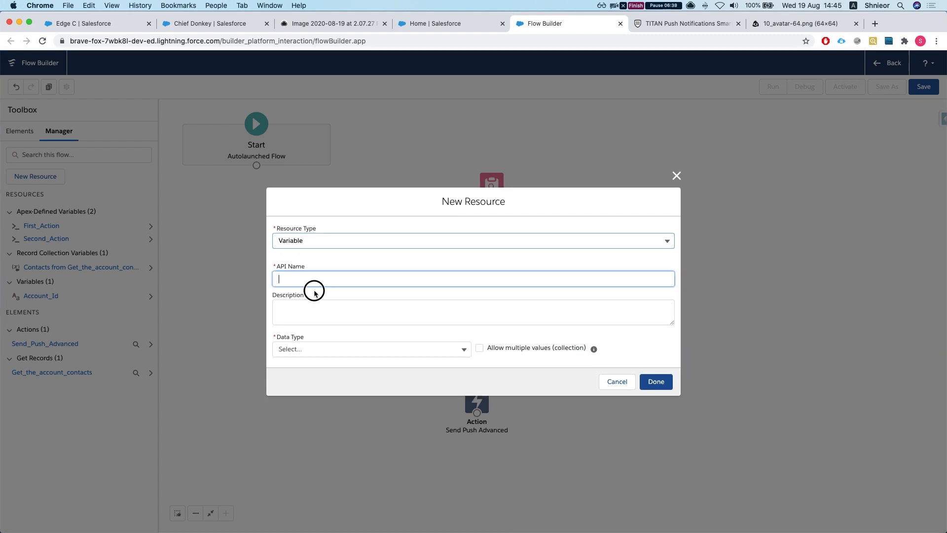
type("Action_list")
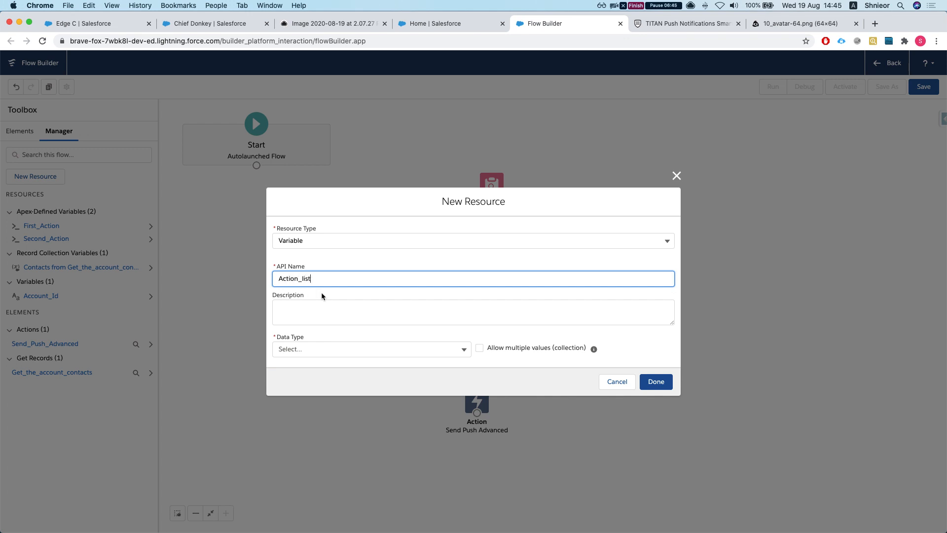
- Make Action_list an Apex-Defined collection allowing multiple values, with class Form_Builder__NotificationActionsStructure, and save it
left_click(480, 348)
left_click(421, 354)
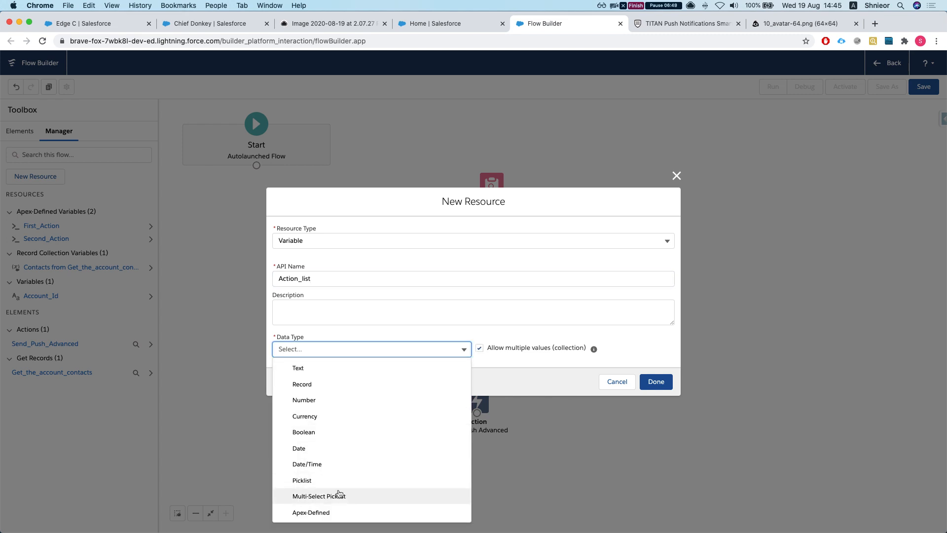
left_click(319, 513)
left_click(339, 350)
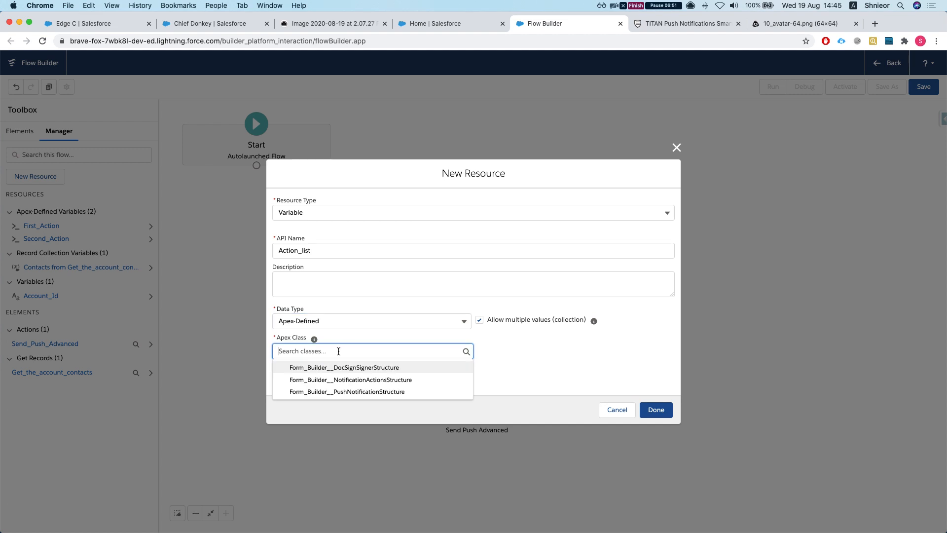
left_click(306, 379)
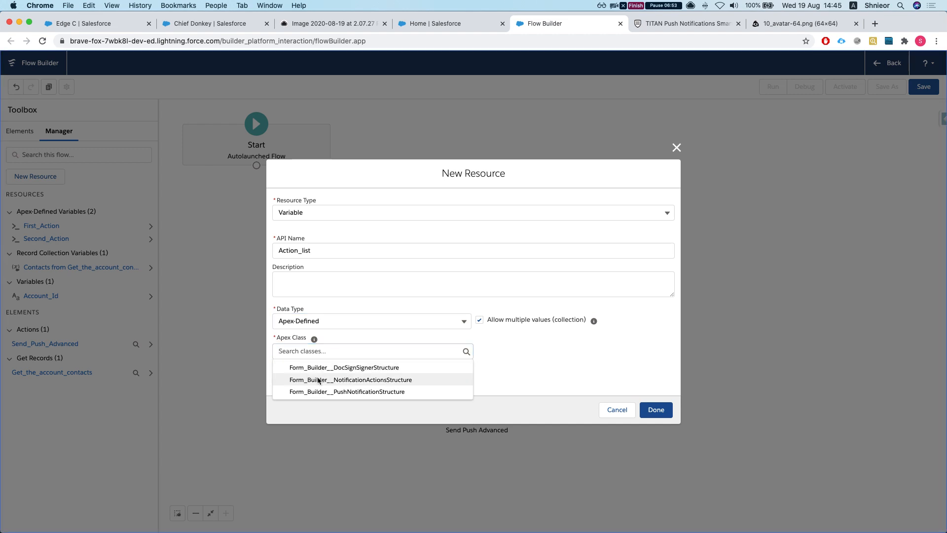
left_click(657, 409)
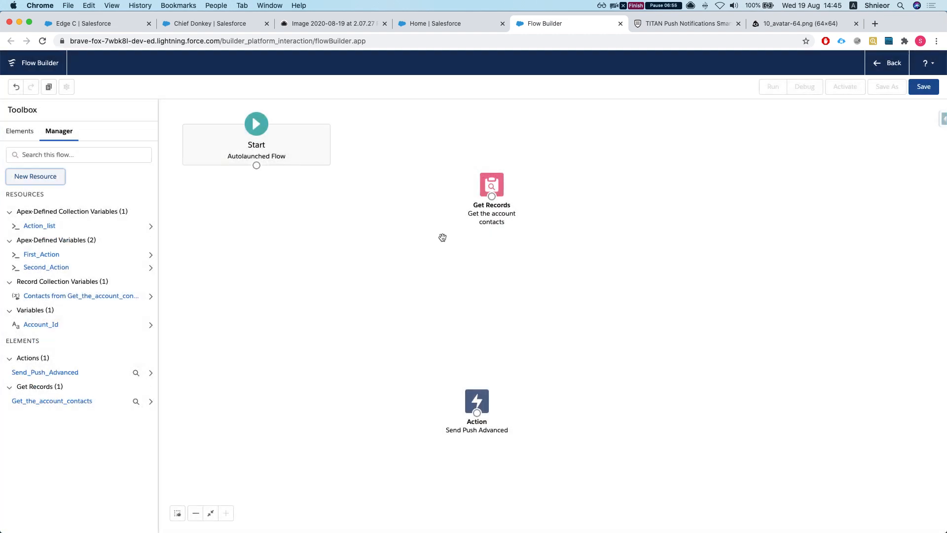
left_click(47, 157)
type("ass")
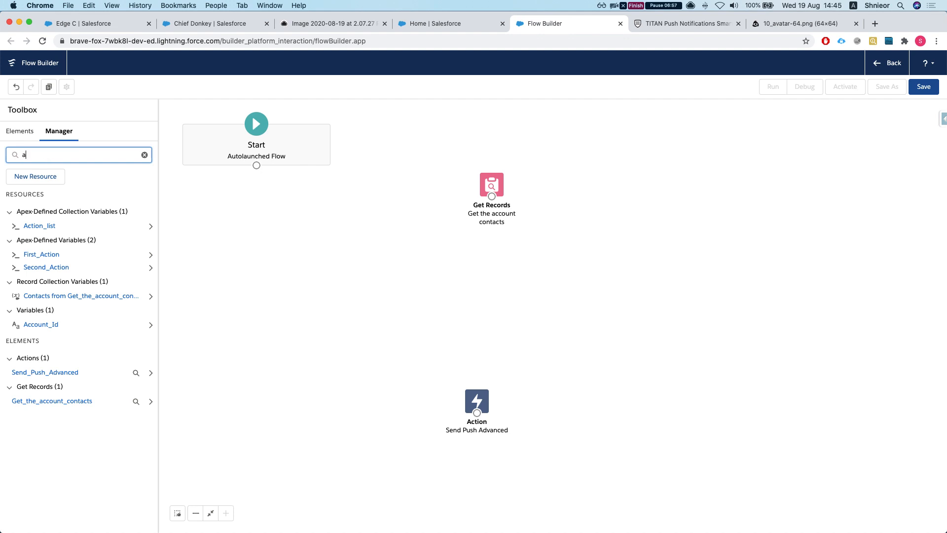
key("BackSpace")
key("BackSpace")
- Add an Assignment element to the flow canvas labelled Assign the Actions
left_click(19, 131)
left_click_drag(46, 213, 263, 213)
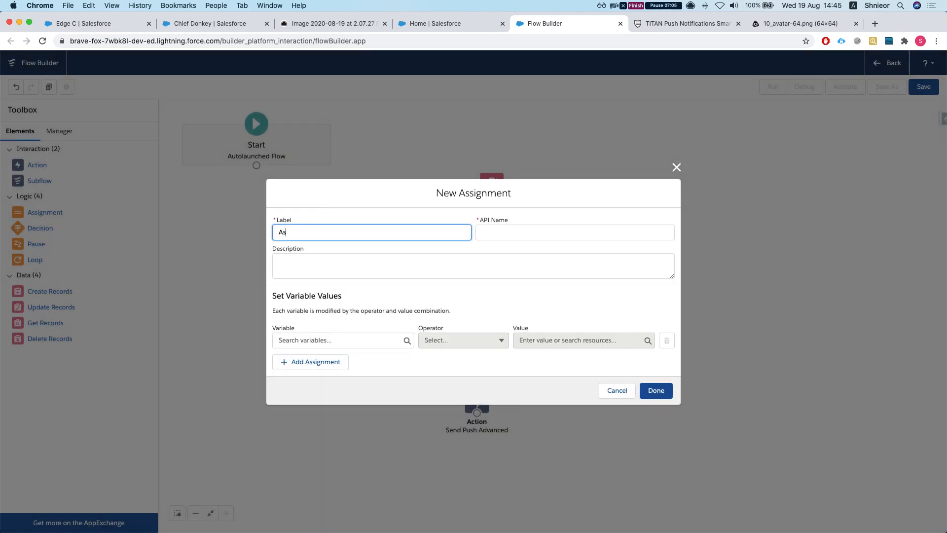
type("Assion th")
key("BackSpace")
key("BackSpace")
key("BackSpace")
type("gn the Actions")
key("Tab")
- Assign the value first to the action field of First_Action with the Equals operator
left_click(353, 341)
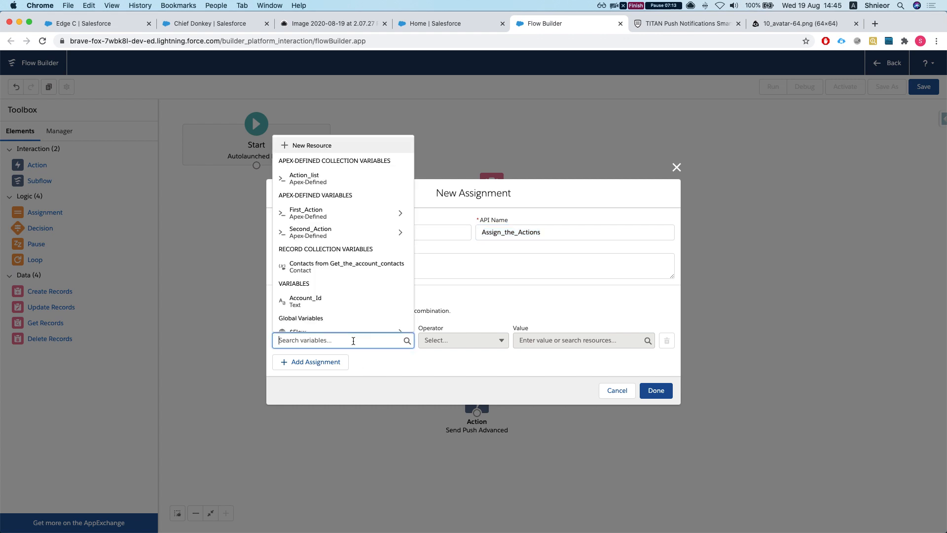
scroll(321, 222, "down", 1)
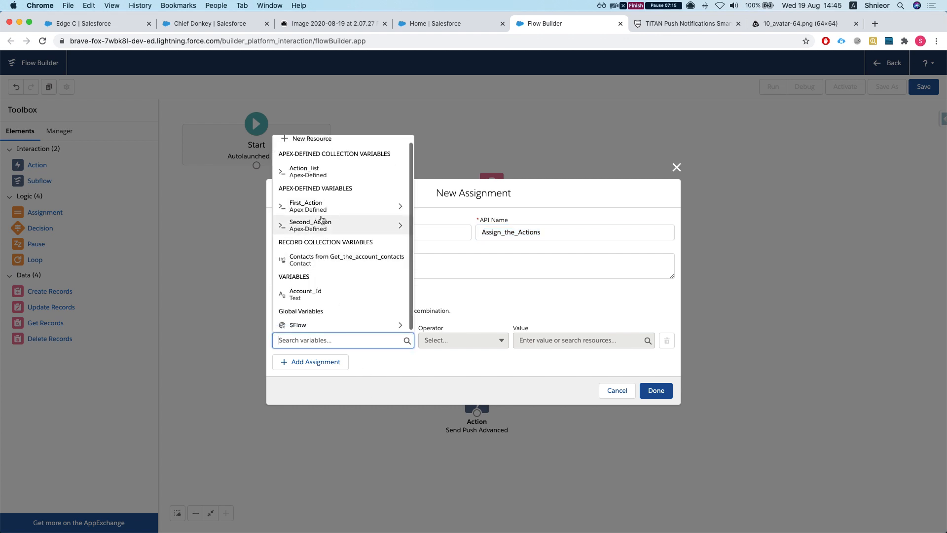
left_click(321, 207)
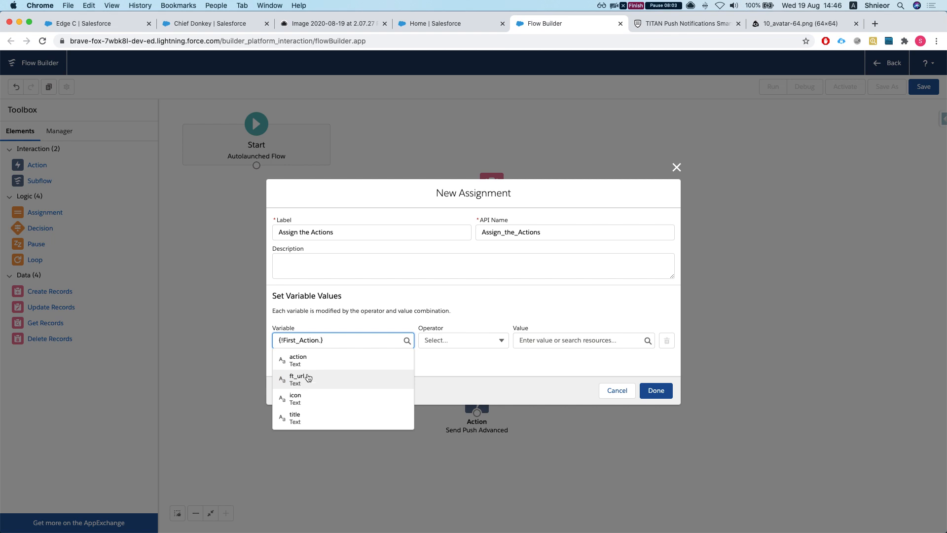
left_click(314, 361)
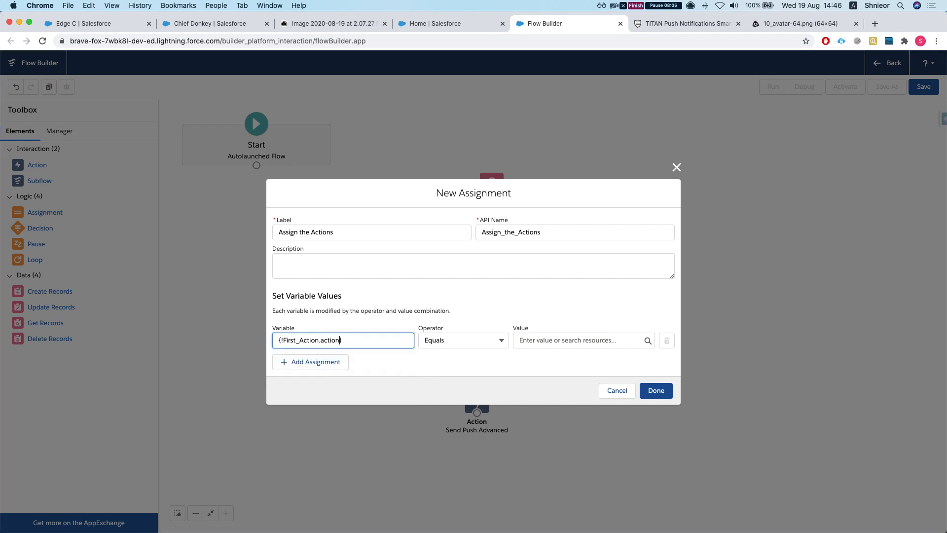
left_click(552, 342)
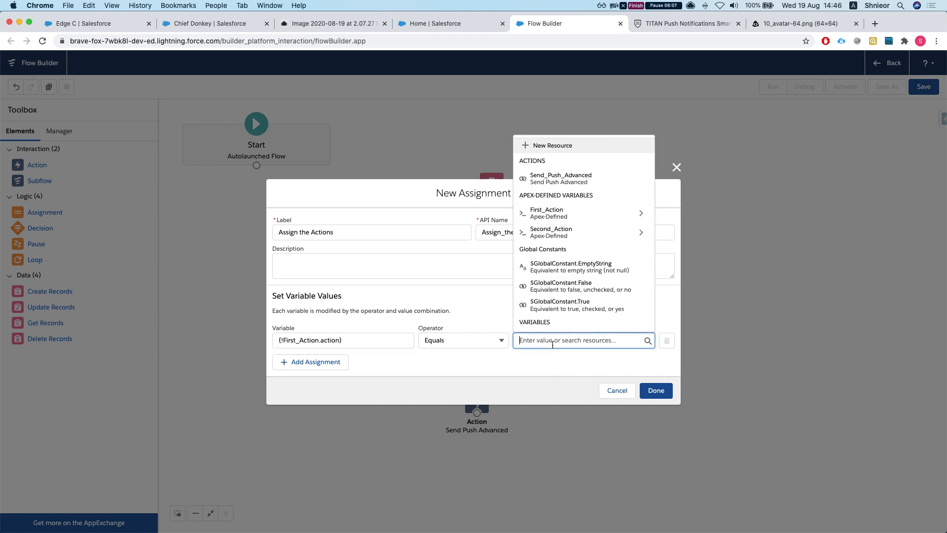
type("first")
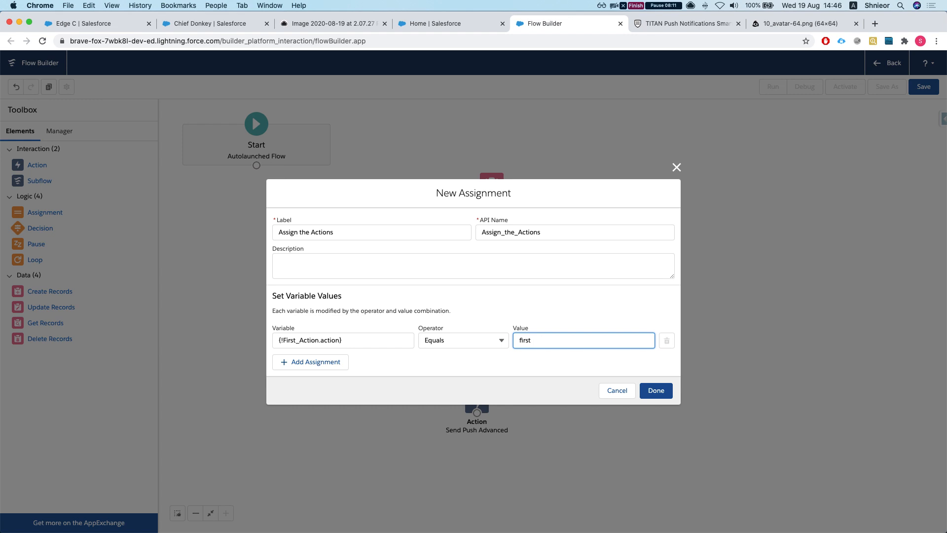
- Add a second assignment row for the ft_url field of First_Action, using the Equals operator
left_click(326, 365)
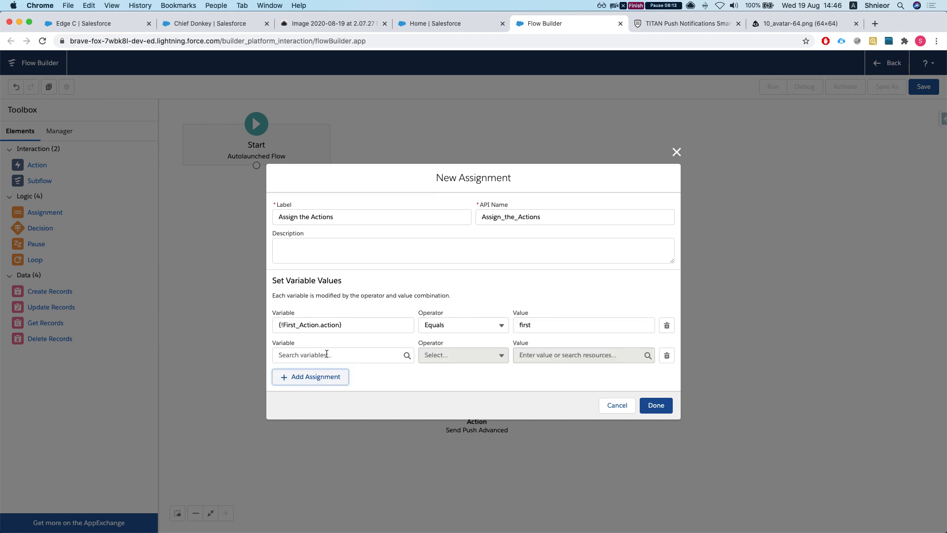
left_click(327, 354)
scroll(332, 296, "down", 1)
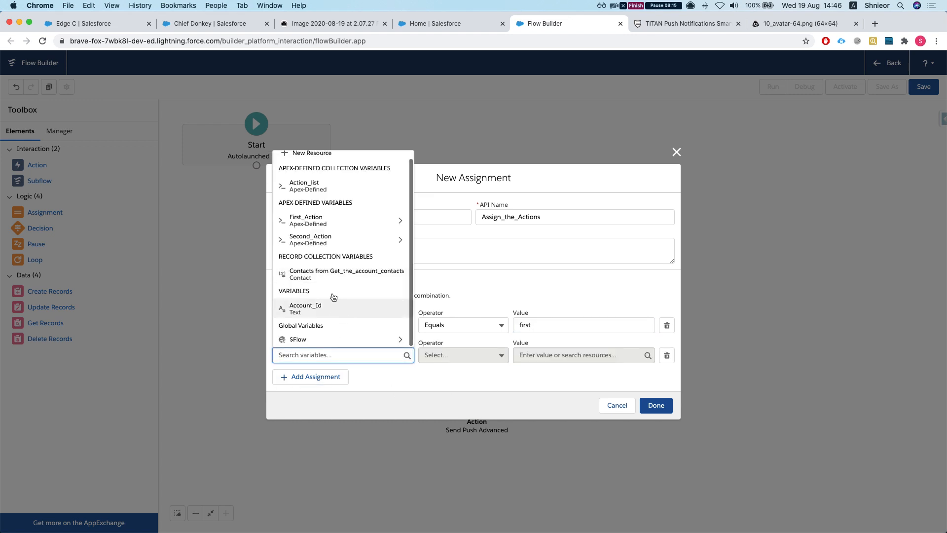
scroll(328, 281, "up", 1)
left_click(316, 227)
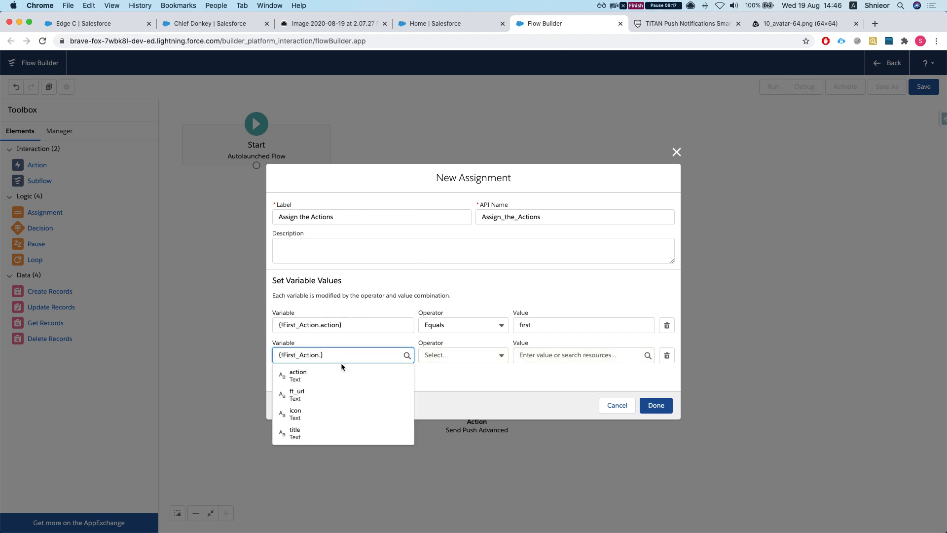
left_click(335, 396)
left_click(550, 360)
left_click(530, 376)
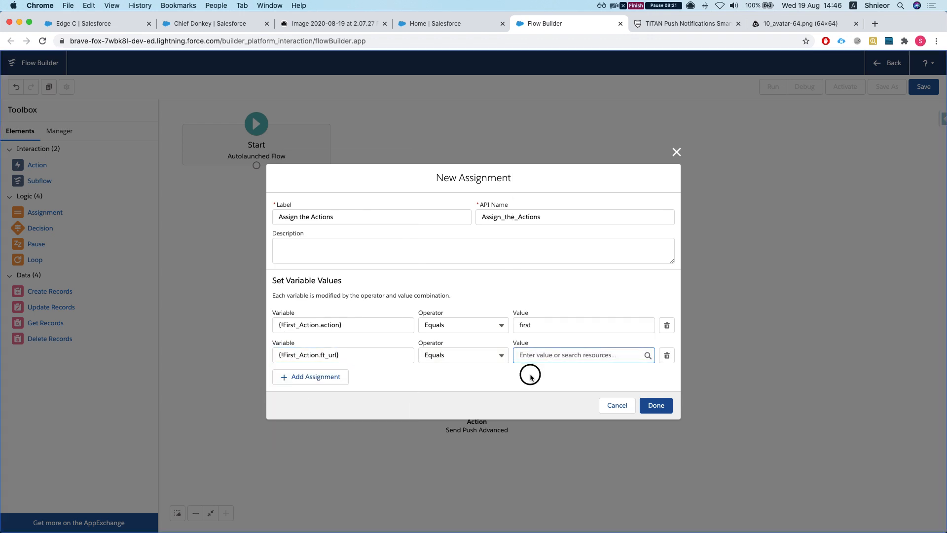
- Switch to the TITAN Push Notifications form and check its published form URL
left_click(693, 27)
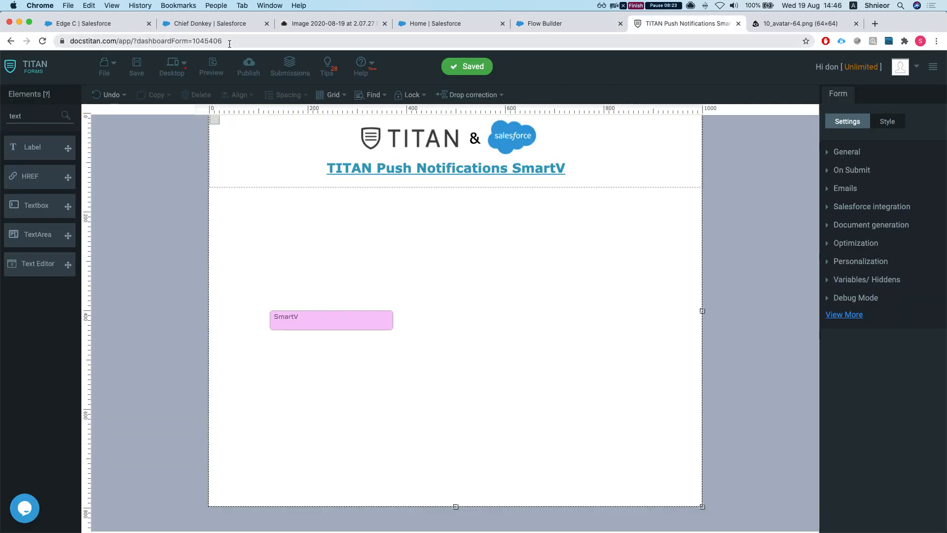
key("super+l")
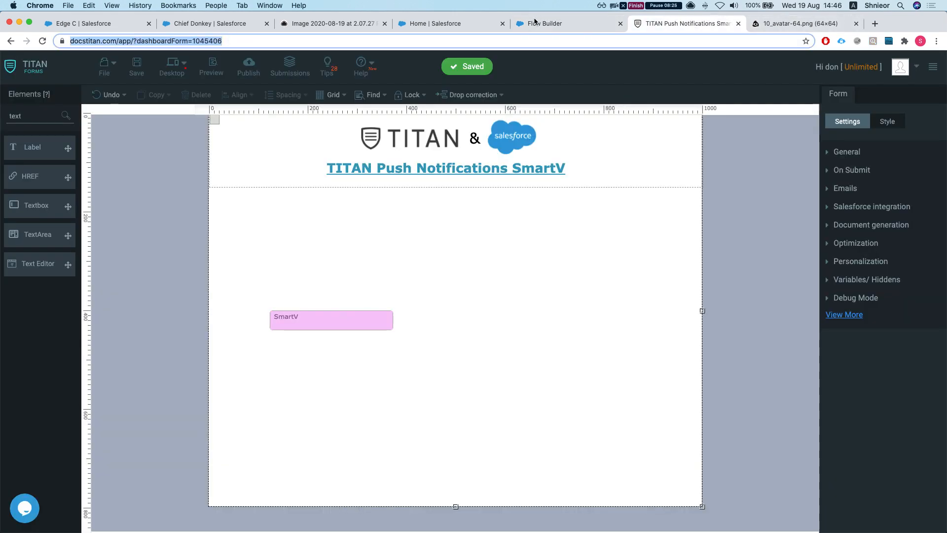
left_click(250, 67)
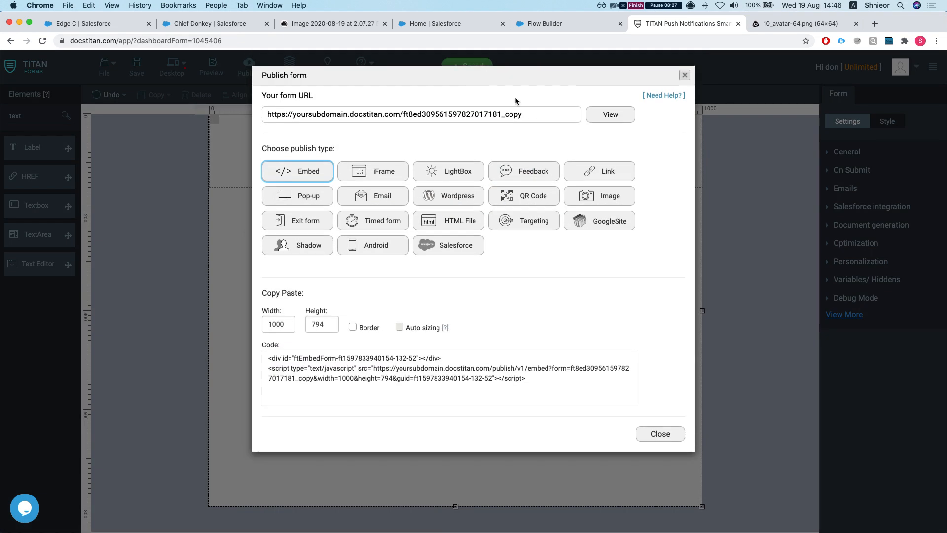
left_click(499, 114)
left_click(684, 75)
- Look through the open Salesforce and flow diagram tabs, return to Flow Builder and discard the unsaved assignment
left_click(316, 23)
left_click(214, 23)
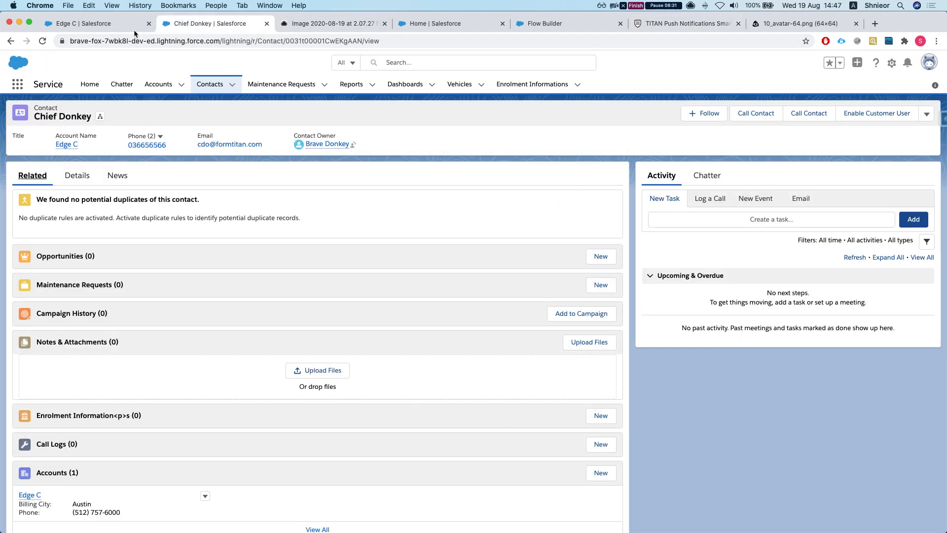
left_click(100, 25)
left_click(325, 23)
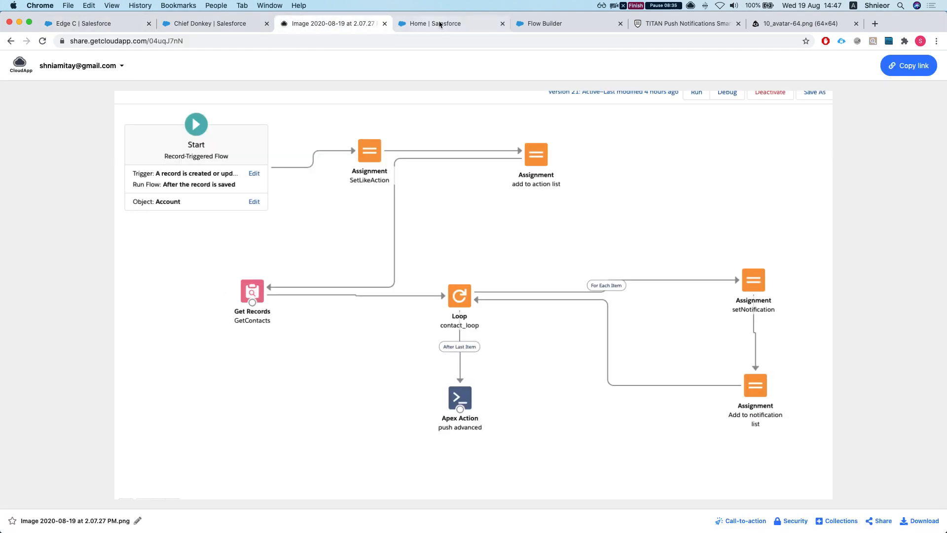
left_click(443, 24)
left_click(594, 23)
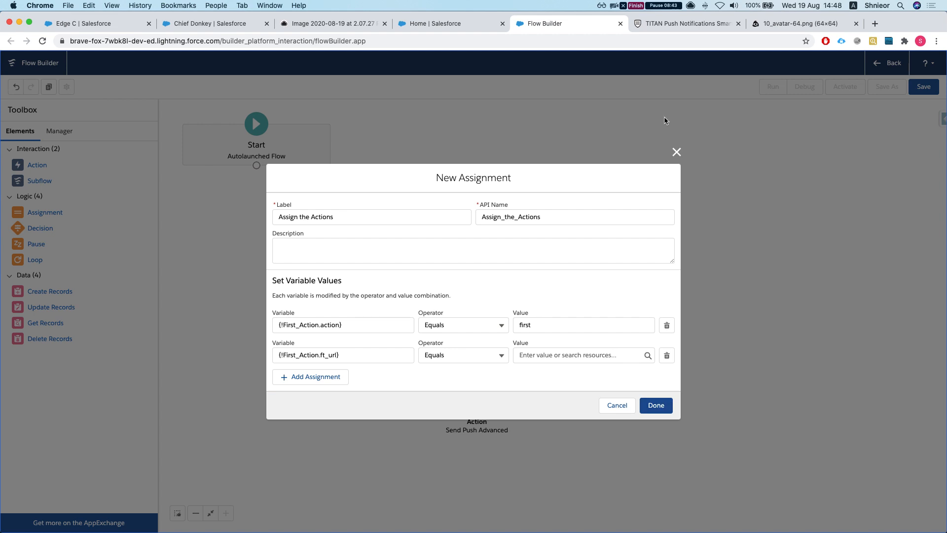
left_click(676, 152)
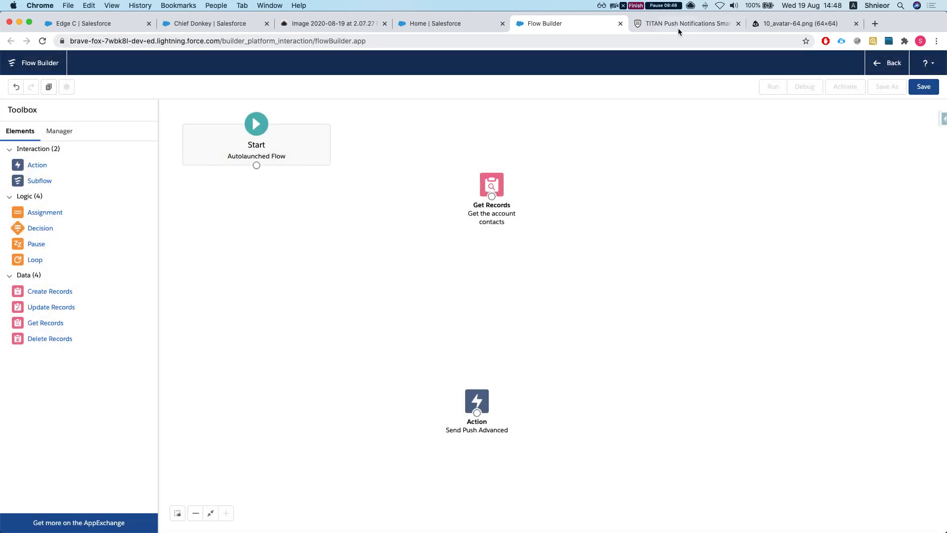
- Switch to TITAN Forms, open its dashboard in a new tab and start a new form, dismissing the creation options
left_click(679, 25)
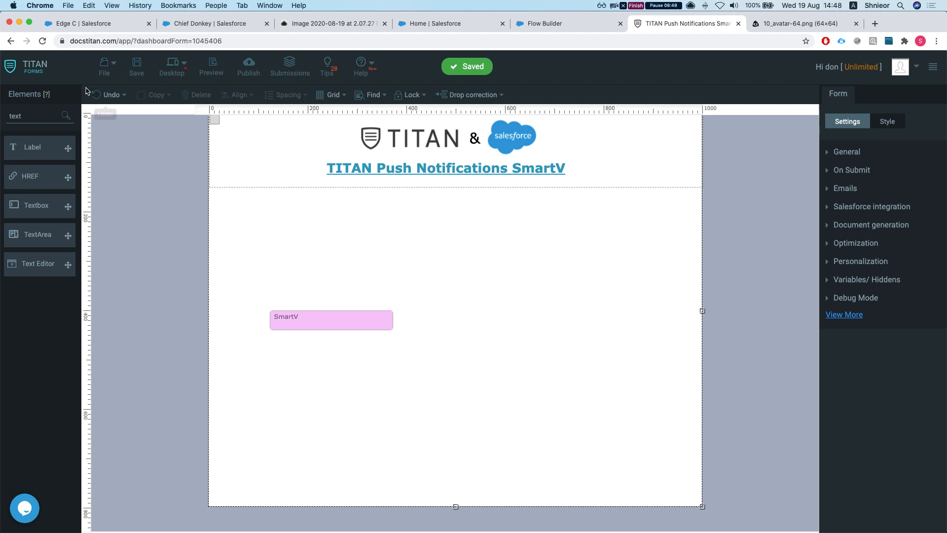
left_click(46, 94)
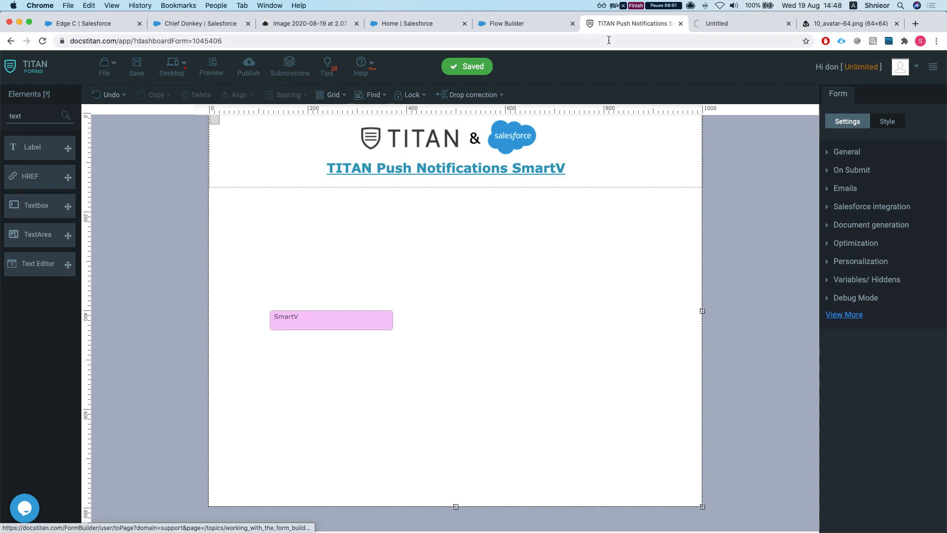
left_click(705, 24)
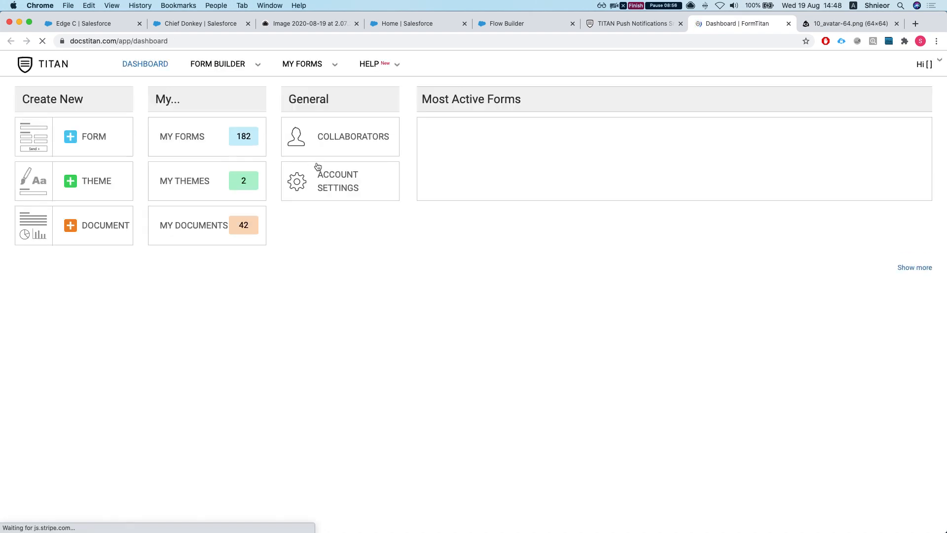
left_click(91, 148)
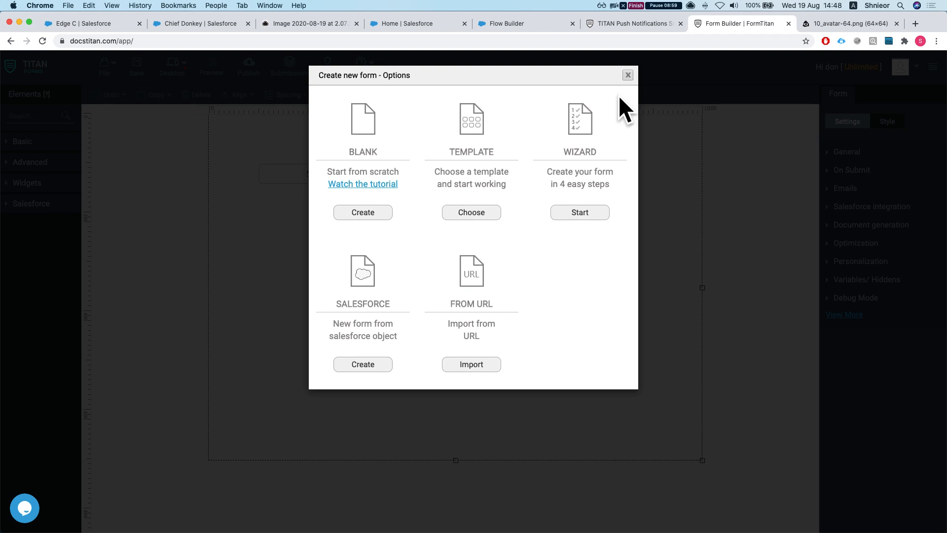
left_click(625, 74)
- Move the Submit button to the lower middle of the form and add a textbox labelled Account name above it
left_click_drag(347, 179, 475, 342)
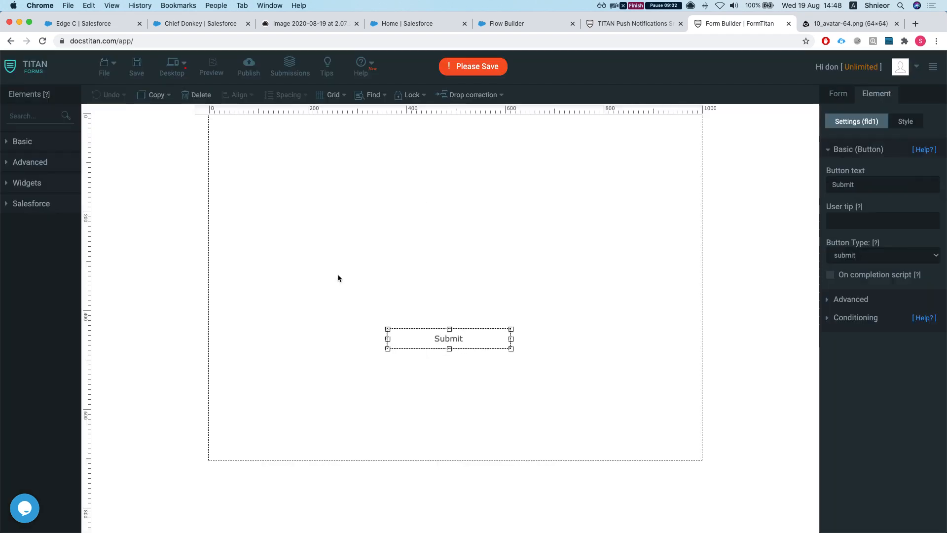
left_click(35, 119)
type("Te")
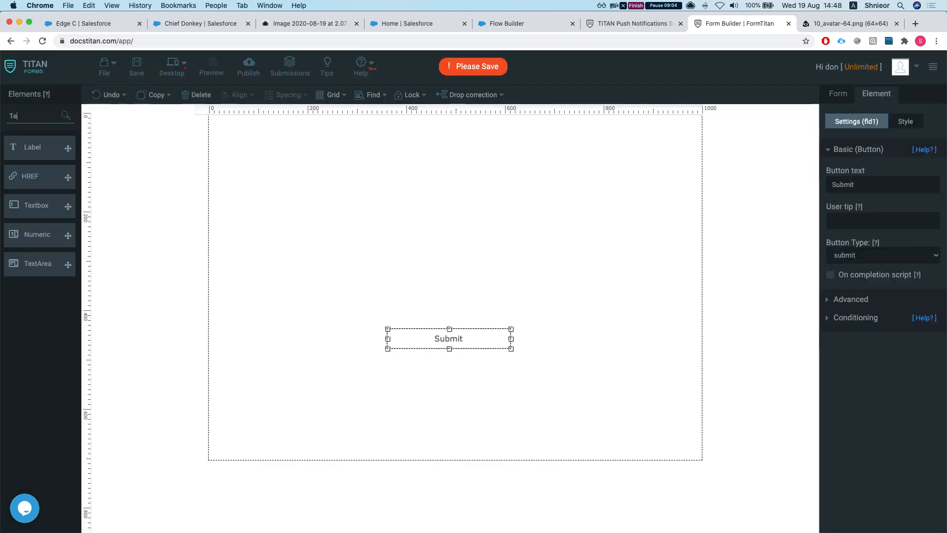
left_click_drag(69, 206, 408, 166)
left_click(409, 166)
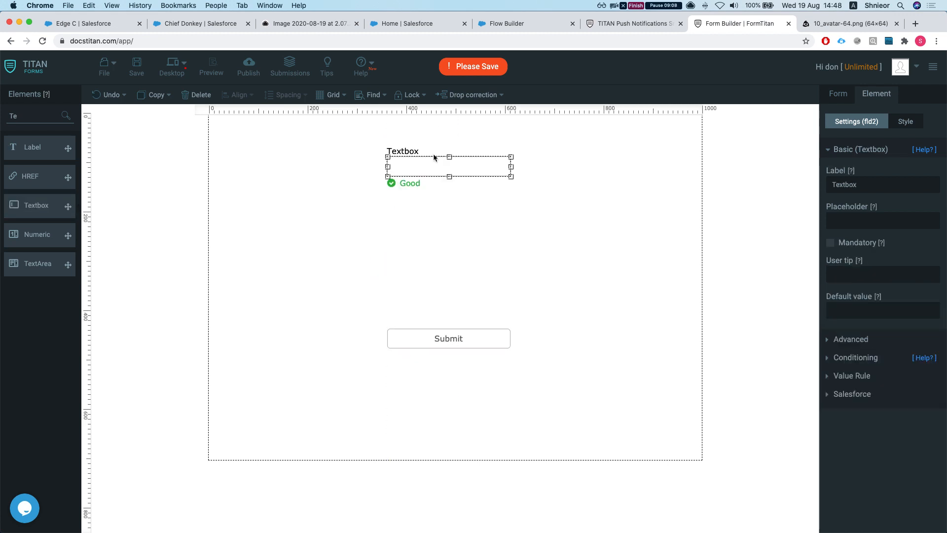
left_click(852, 183)
type("Account name")
- Add a second textbox below Account name and label it Account Rating
double_click(26, 116)
key("BackSpace")
type("R")
key("BackSpace")
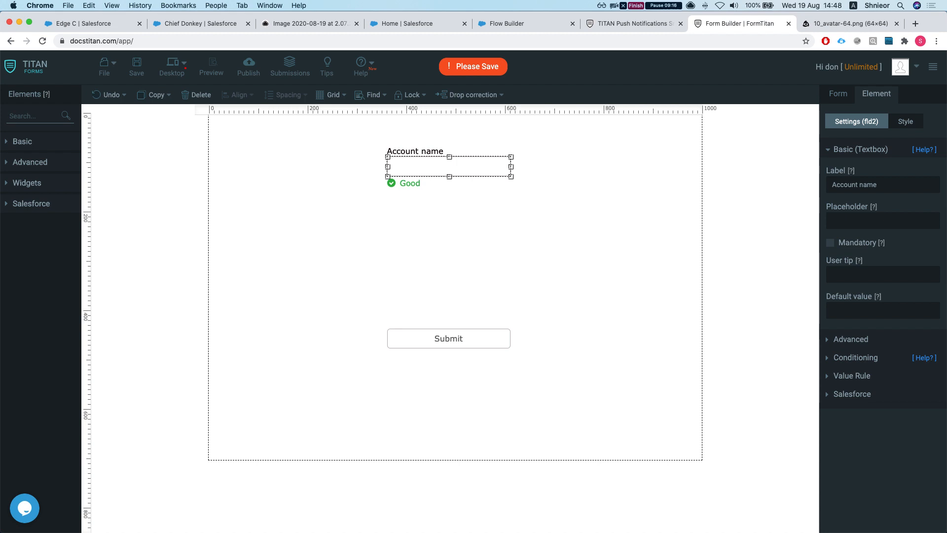
type("text")
left_click_drag(37, 205, 427, 222)
double_click(880, 184)
type("Account ")
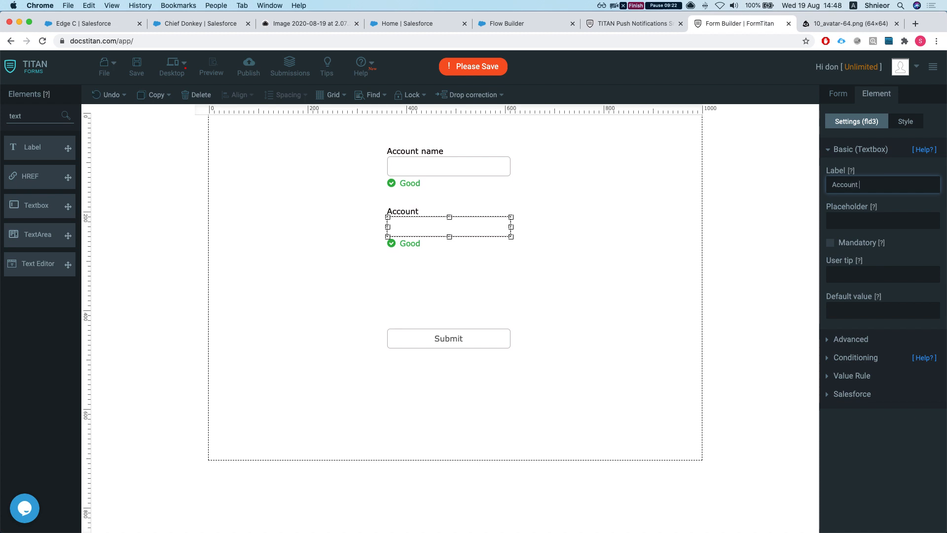
type("Rating")
- Add a hidden field beside the Account name textbox and name it accid
double_click(29, 117)
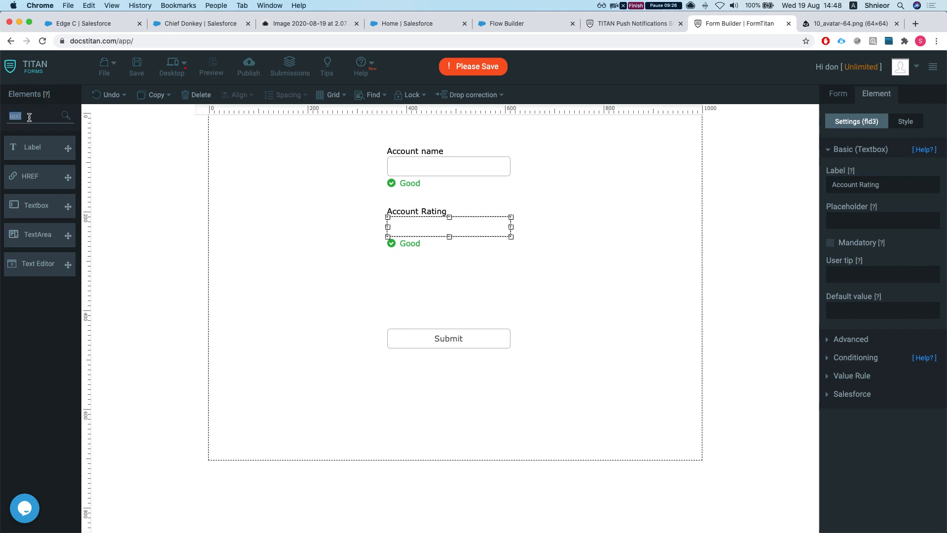
type("hid")
left_click_drag(33, 147, 282, 153)
double_click(868, 188)
type("ac")
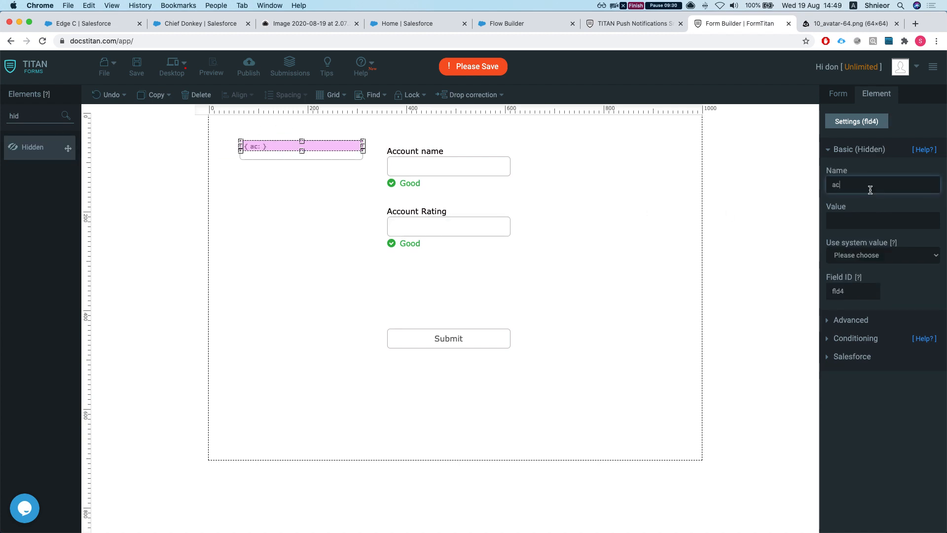
type("cid")
- Add a Get From Salesforce mapping for the Account object with the comment "get account by id"
left_click(838, 93)
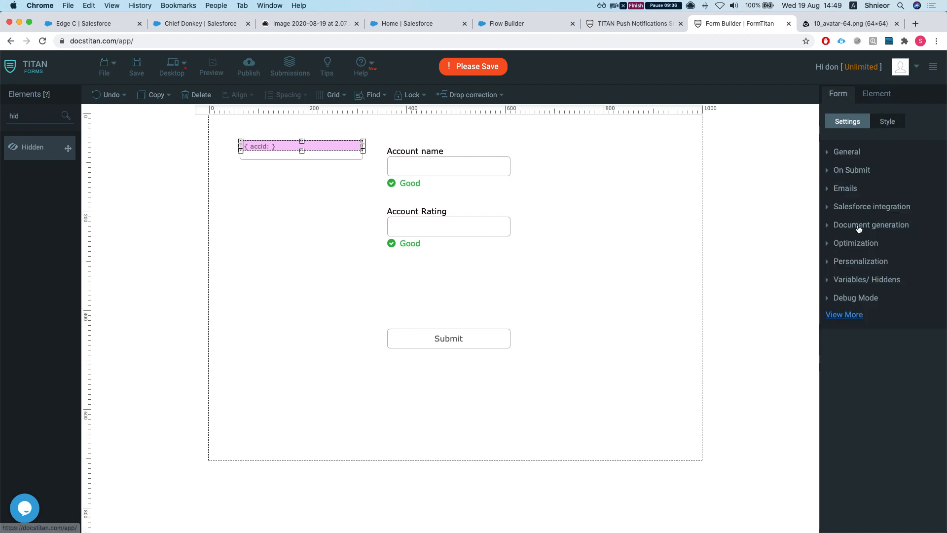
left_click(848, 206)
left_click(853, 295)
left_click(288, 194)
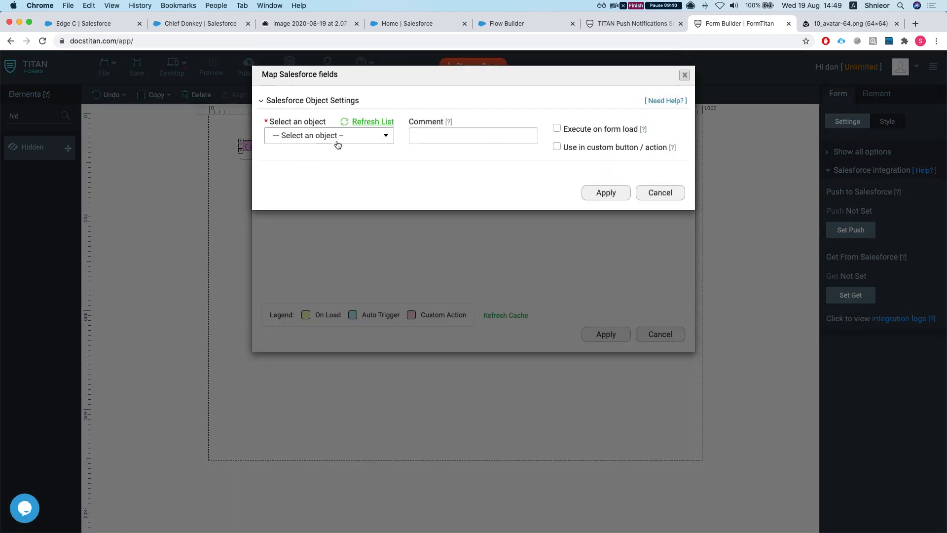
left_click(330, 139)
type("a")
left_click(304, 182)
left_click(451, 136)
type("get account")
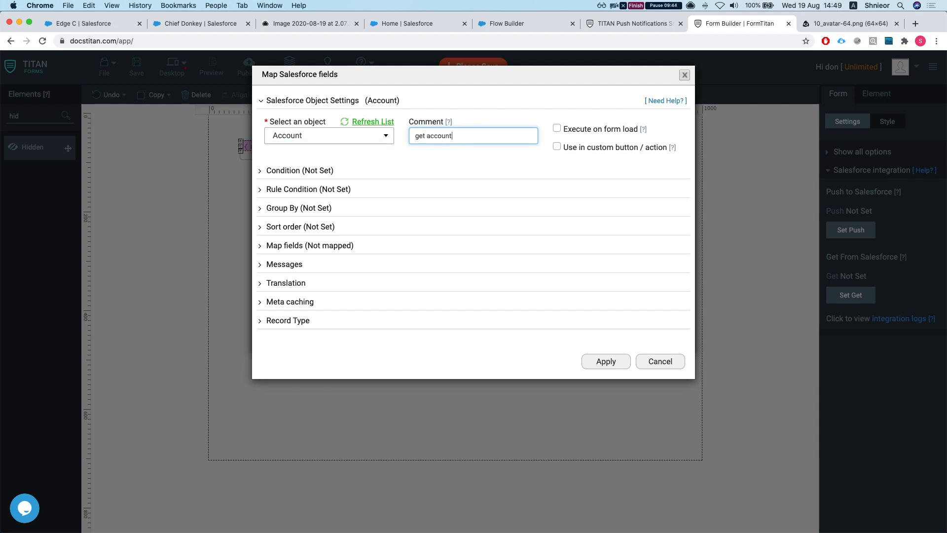
type(" by id")
- Set the mapping's condition so that Account ID equals the form field accid, and apply it
left_click(340, 171)
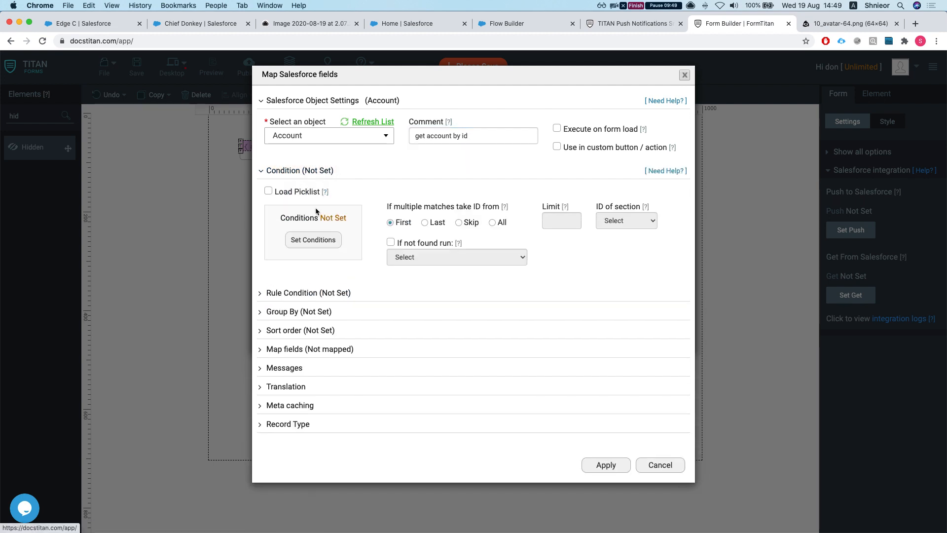
left_click(318, 242)
left_click(257, 113)
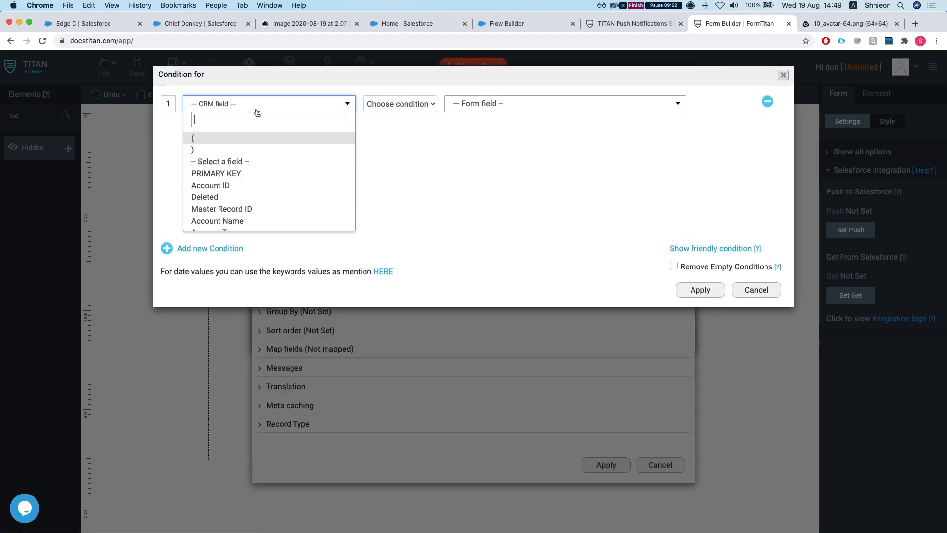
type("acc")
left_click(245, 137)
left_click(402, 109)
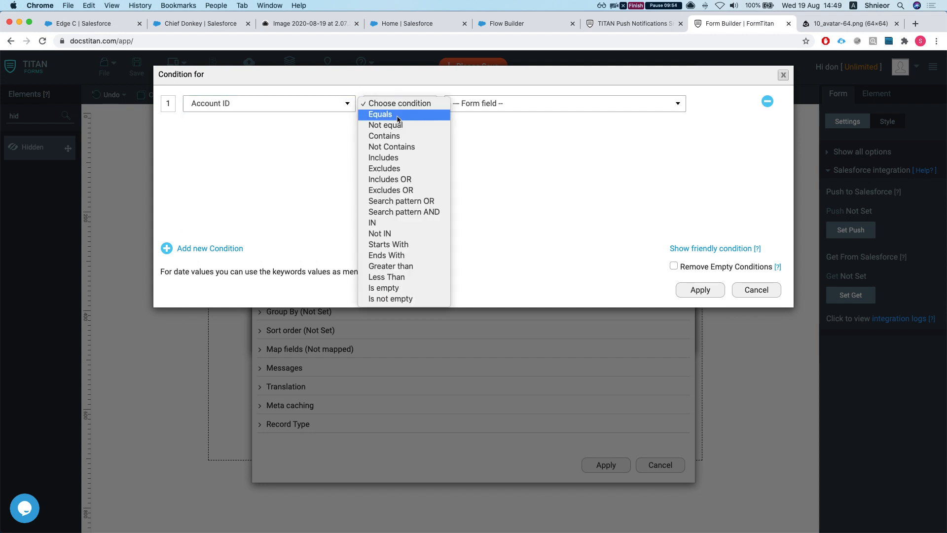
left_click(397, 117)
left_click(516, 106)
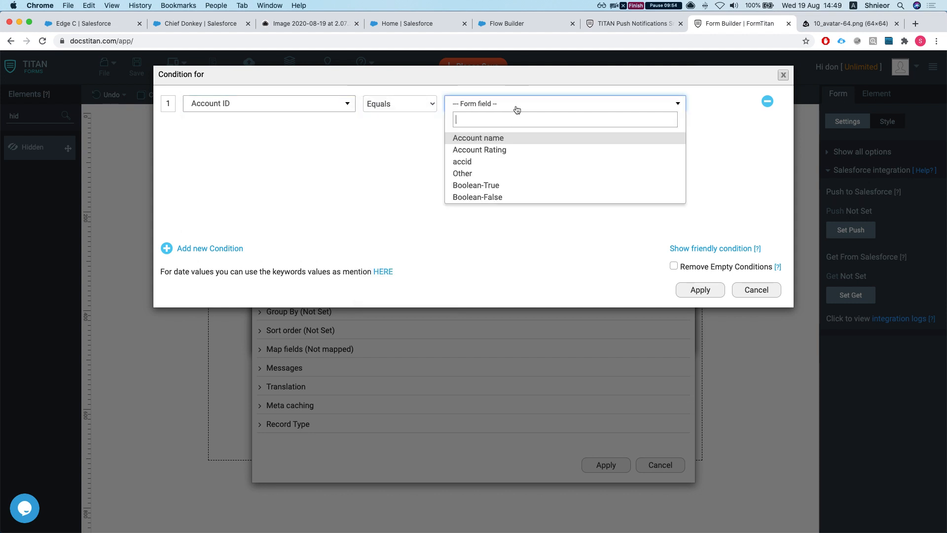
left_click(486, 162)
left_click(714, 294)
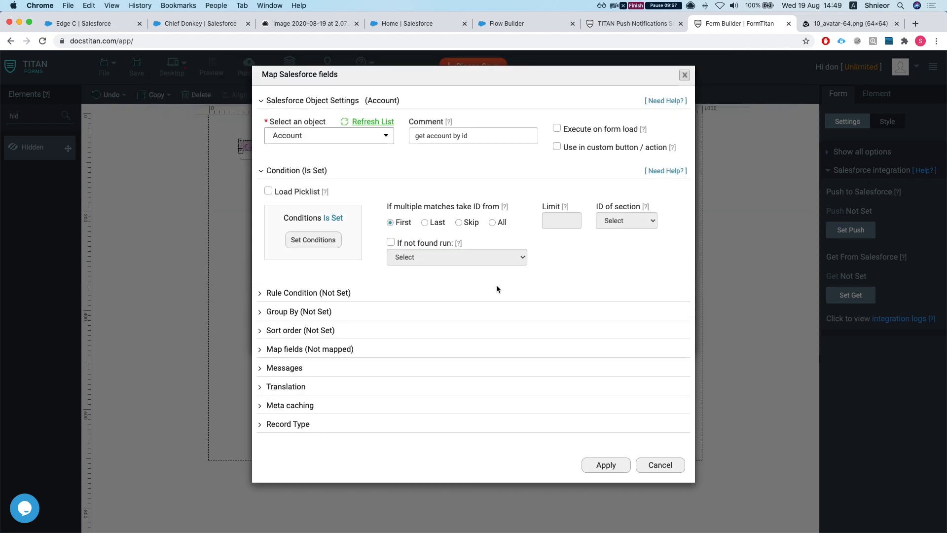
- Start the field mapping and map the Account name form field to the Salesforce field Account Name
left_click(308, 350)
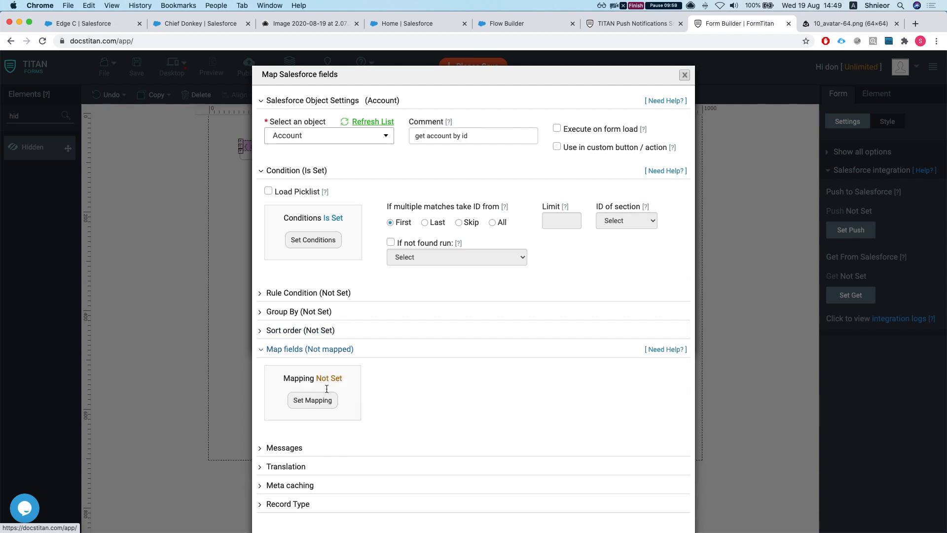
left_click(312, 400)
left_click(380, 153)
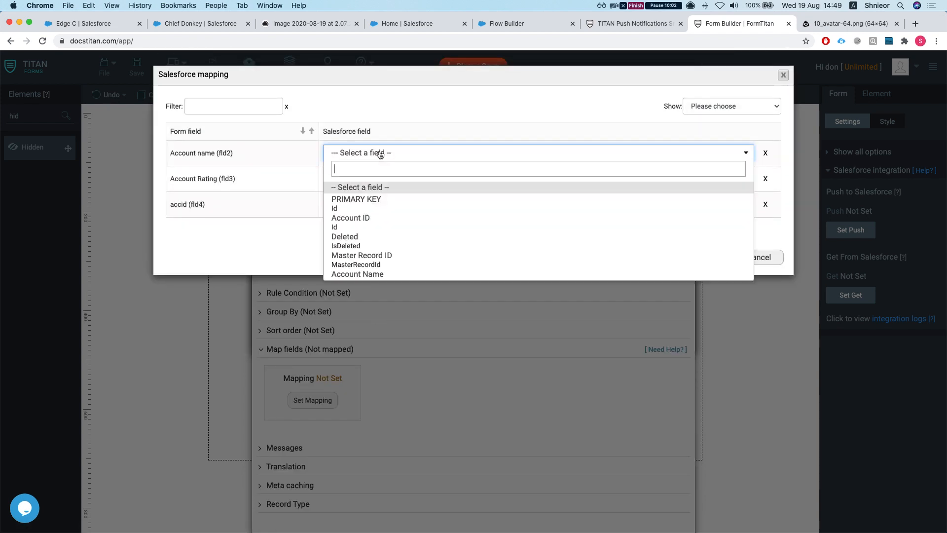
type("ac")
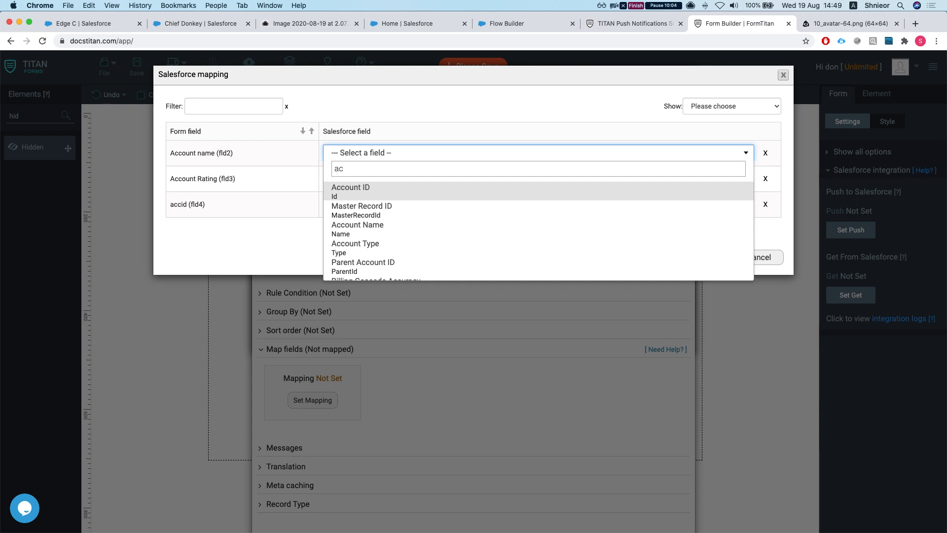
type("countn")
key("super+a")
type("name")
key("Return")
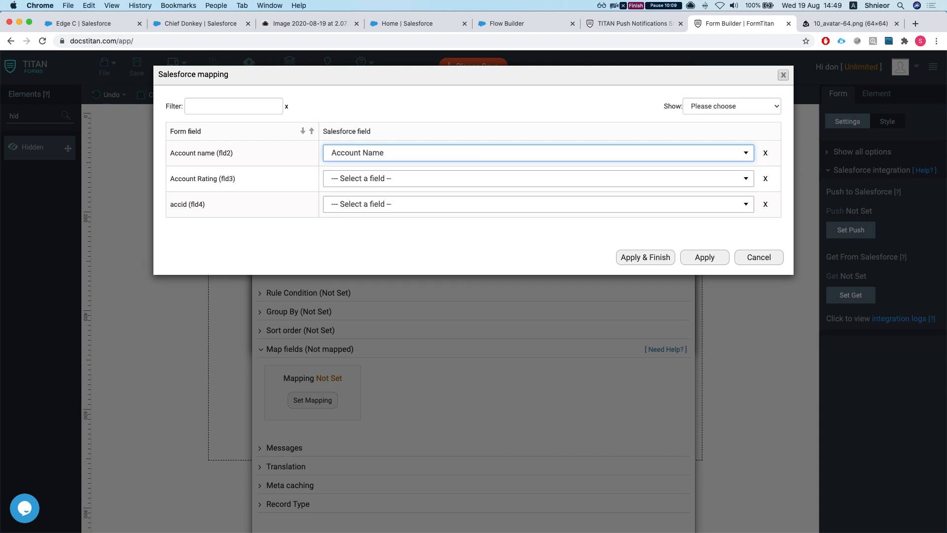
- Map the Account Rating form field to the Salesforce rating field, and apply and finish the mapping
left_click(378, 176)
type("ra")
type("in")
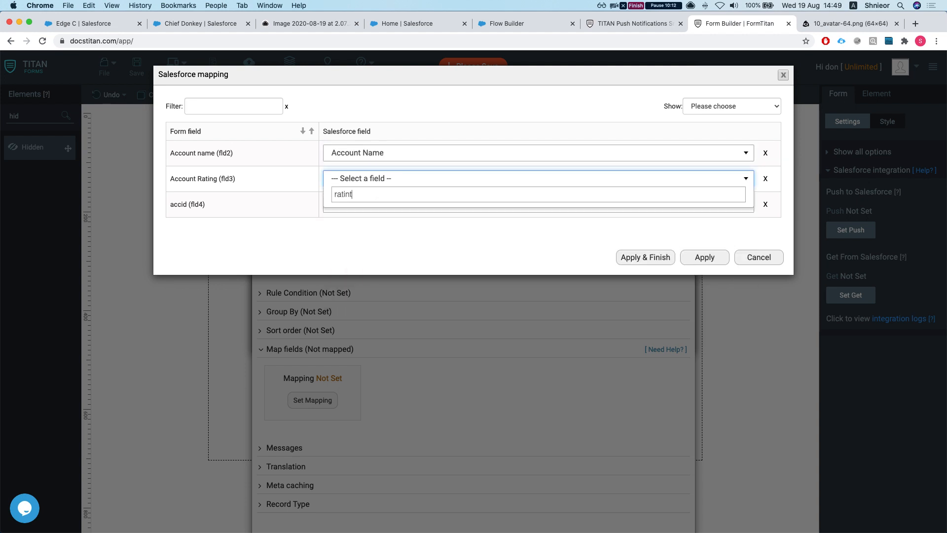
key("Return")
left_click(652, 259)
- Save the form and copy its URL from the publishing options
left_click(144, 72)
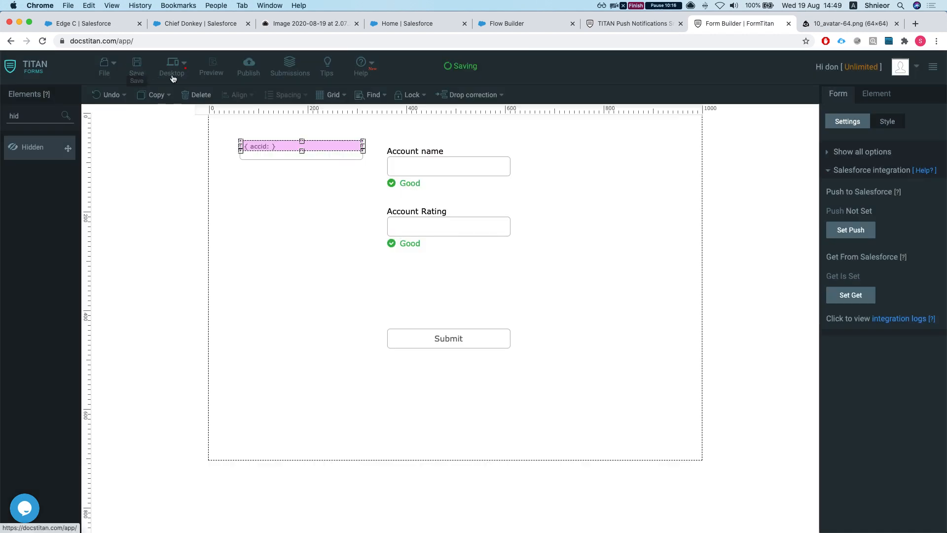
left_click(248, 69)
left_click(356, 116)
key("super+c")
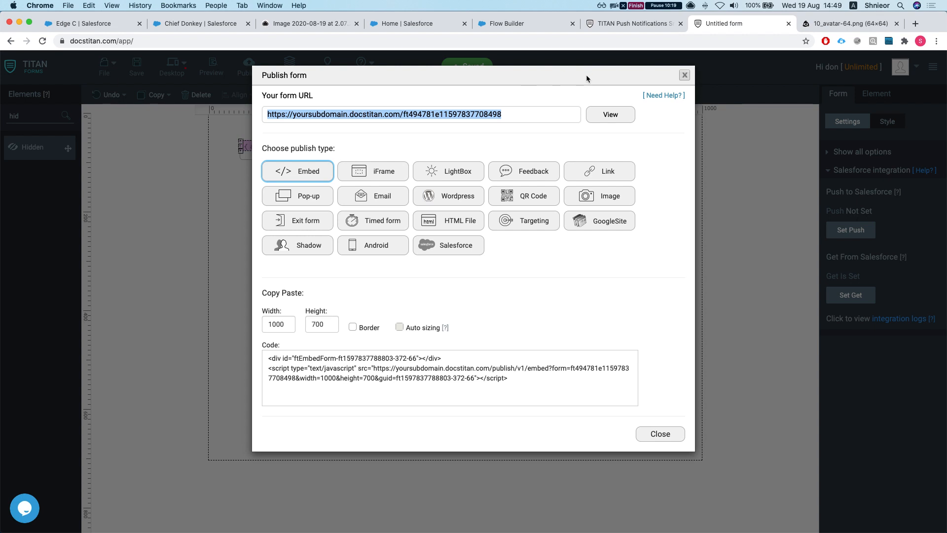
left_click(686, 76)
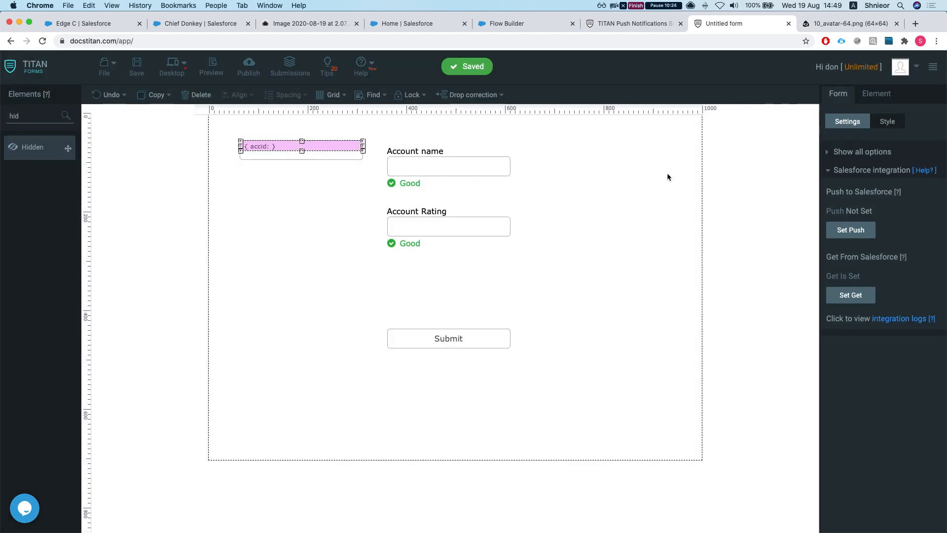
- Check the accid hidden field's ID, append ?fld4=accid to the form URL in a new browser tab, and copy the whole link
left_click(620, 173)
left_click(255, 149)
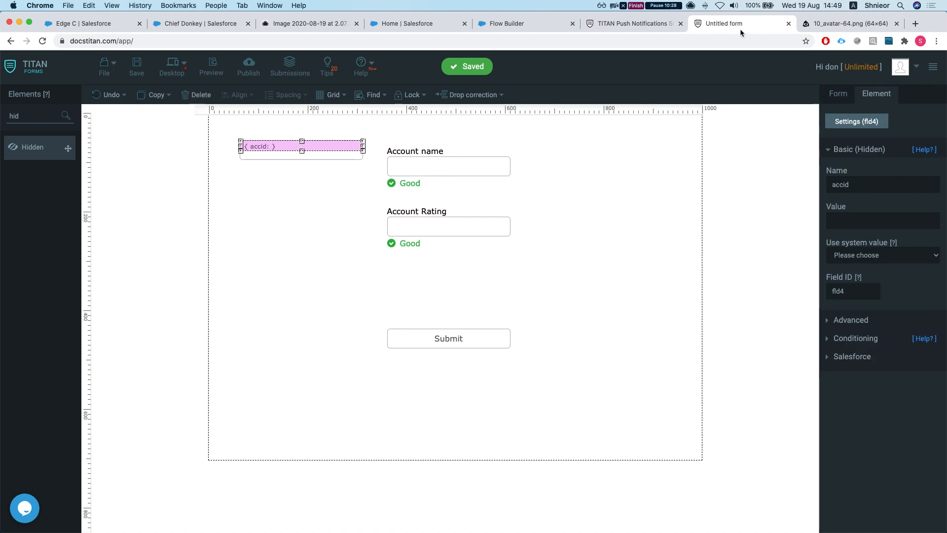
left_click(868, 25)
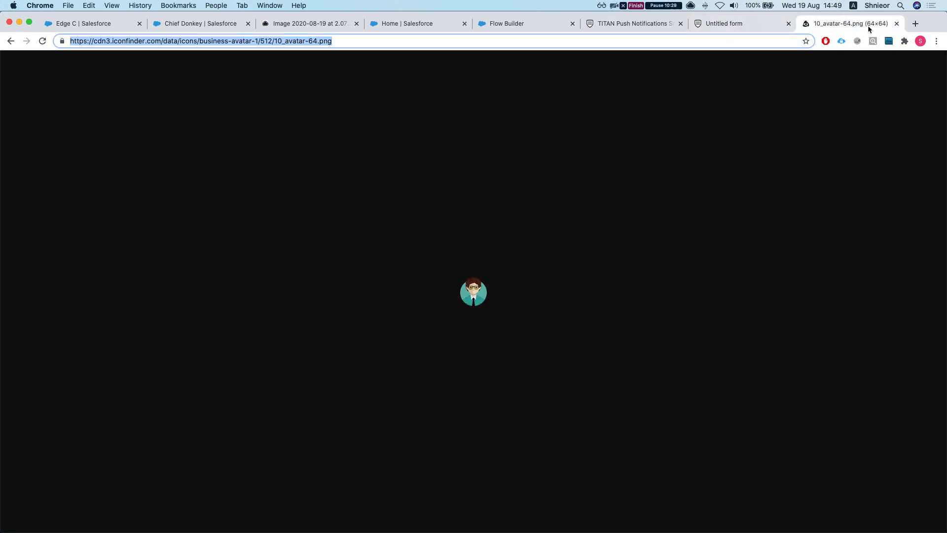
left_click(914, 24)
key("super+v")
type("?fld4=")
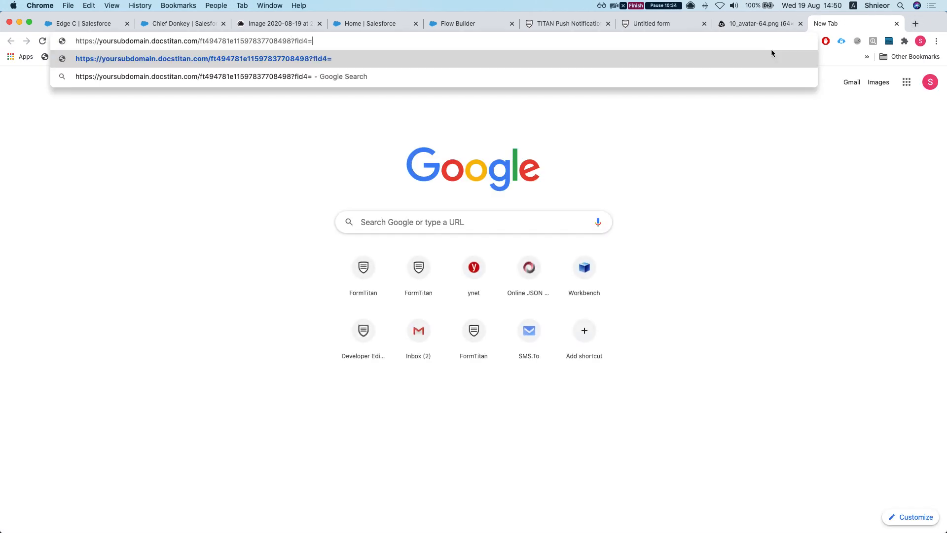
type("accid")
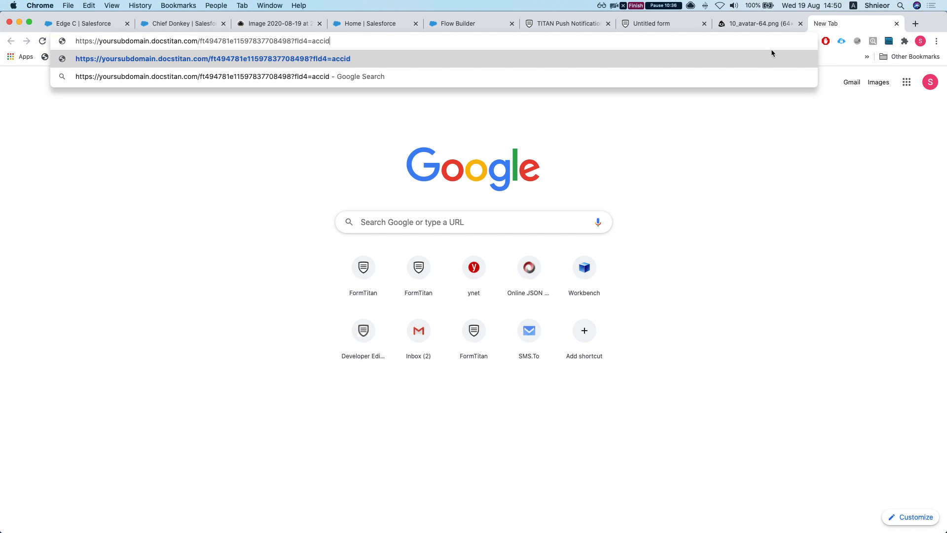
key("super+a")
key("super+c")
left_click(270, 152)
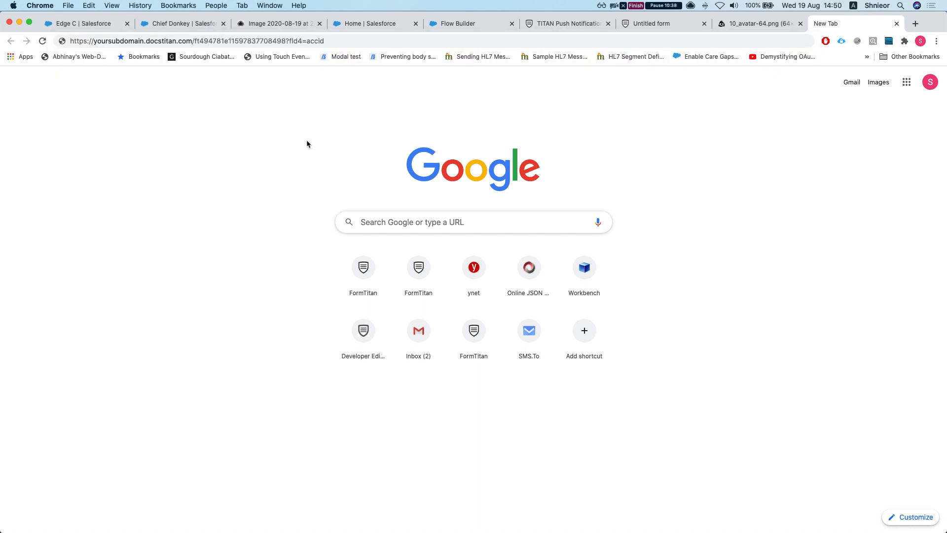
- Switch to Flow Builder and start a new Formula resource with API name firstactionlink and data type Text
left_click(457, 24)
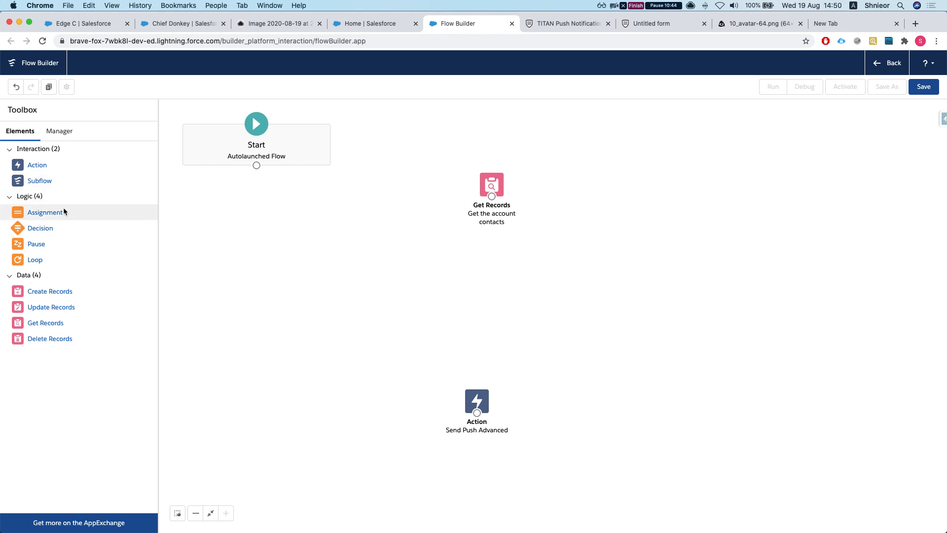
left_click(70, 130)
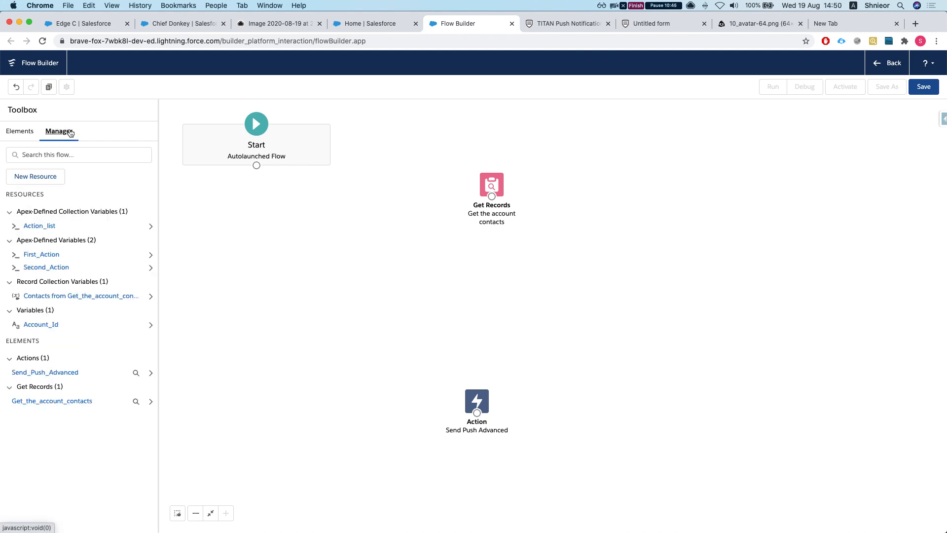
left_click(45, 176)
left_click(386, 257)
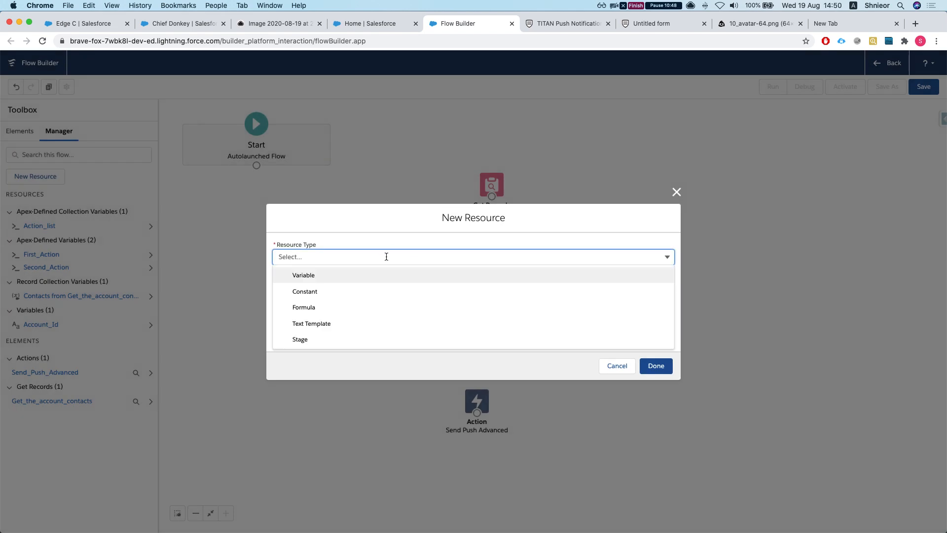
left_click(336, 305)
left_click(335, 245)
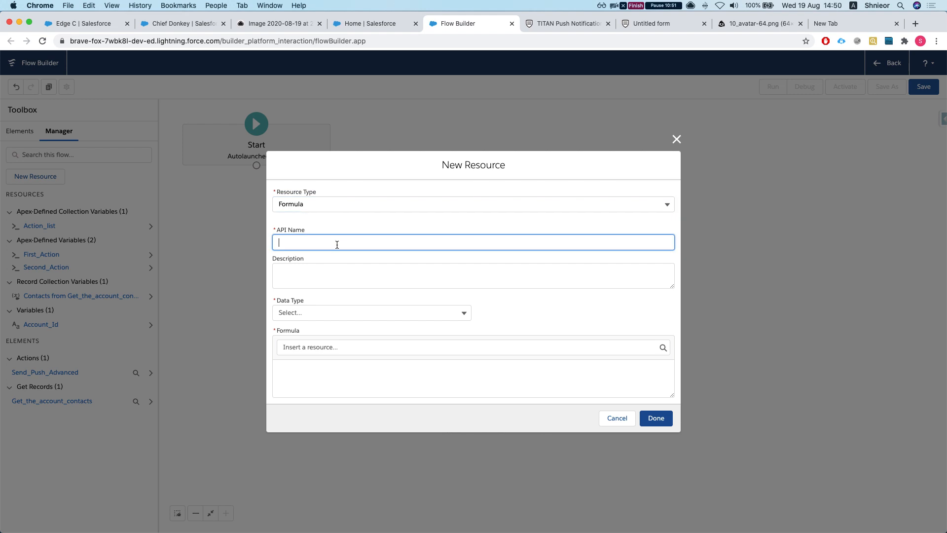
type("firstactionlink")
left_click(321, 309)
left_click(319, 339)
- Paste the form link as the formula, replace accid at its end with the Account_Id variable, and finish the resource
left_click(335, 369)
key("super+v")
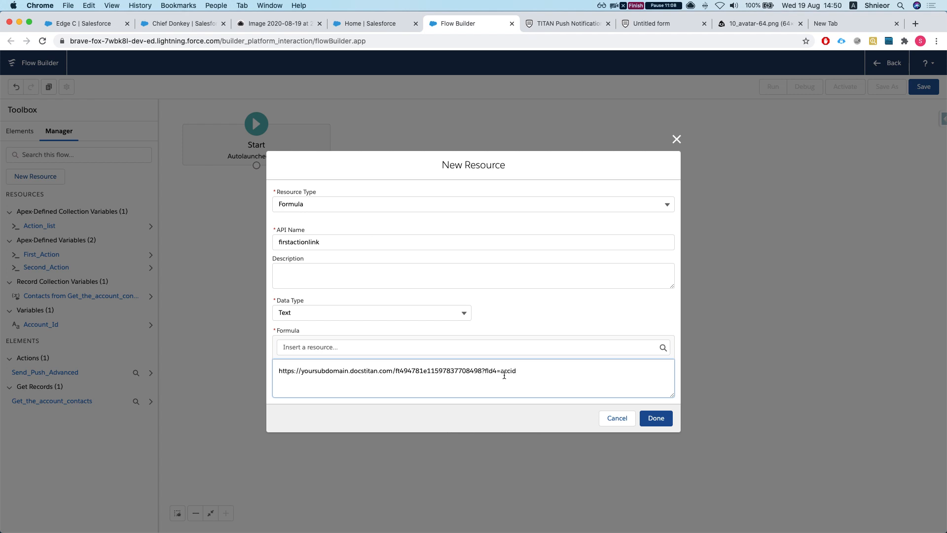
key("BackSpace")
key("BackSpace")
key("BackSpace")
key("BackSpace")
key("BackSpace")
left_click(417, 352)
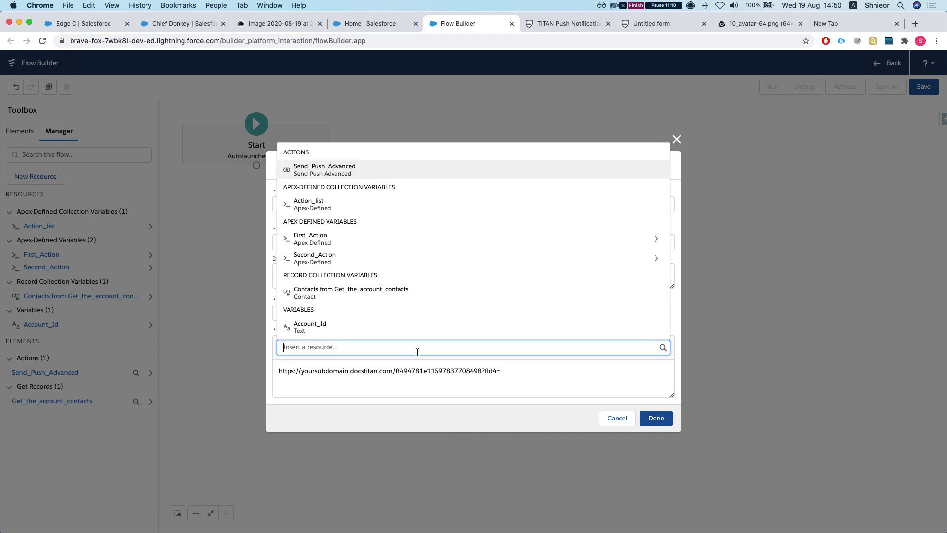
left_click(374, 328)
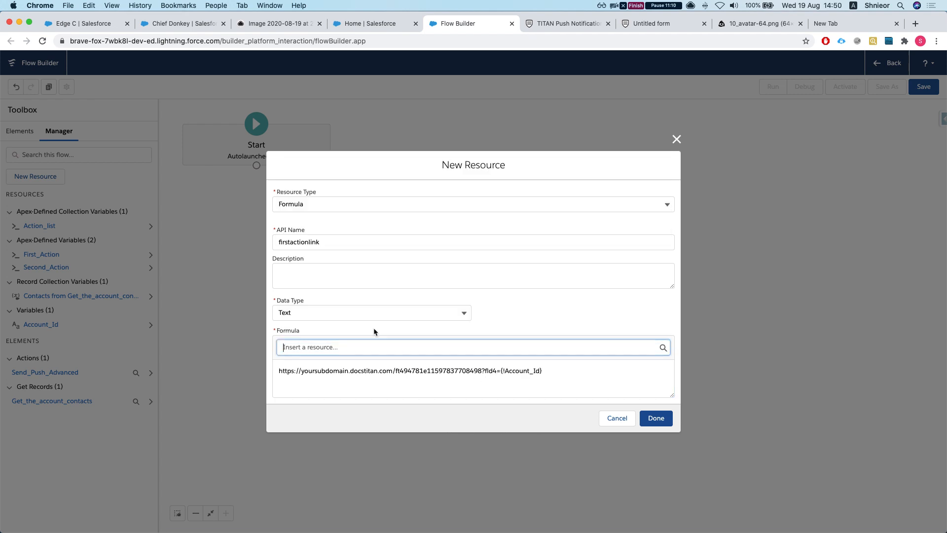
left_click(574, 383)
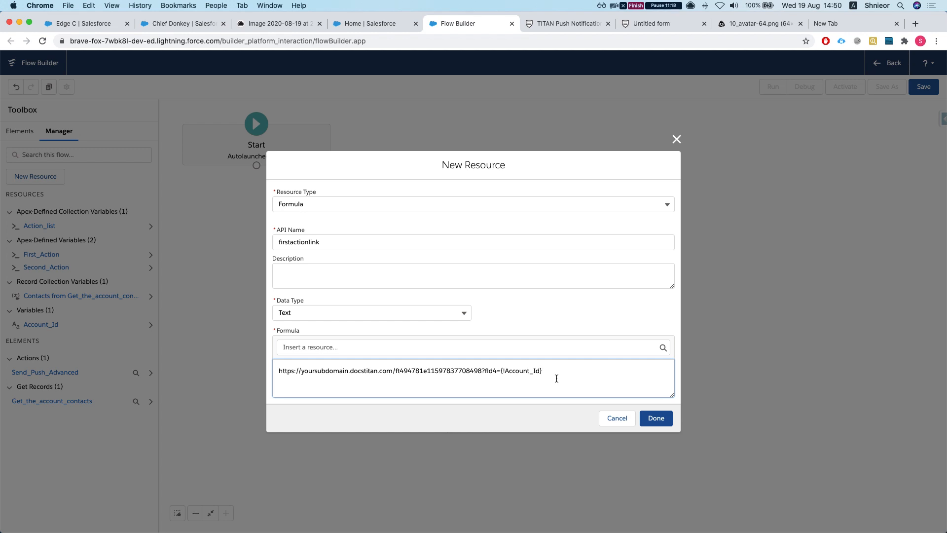
left_click(656, 418)
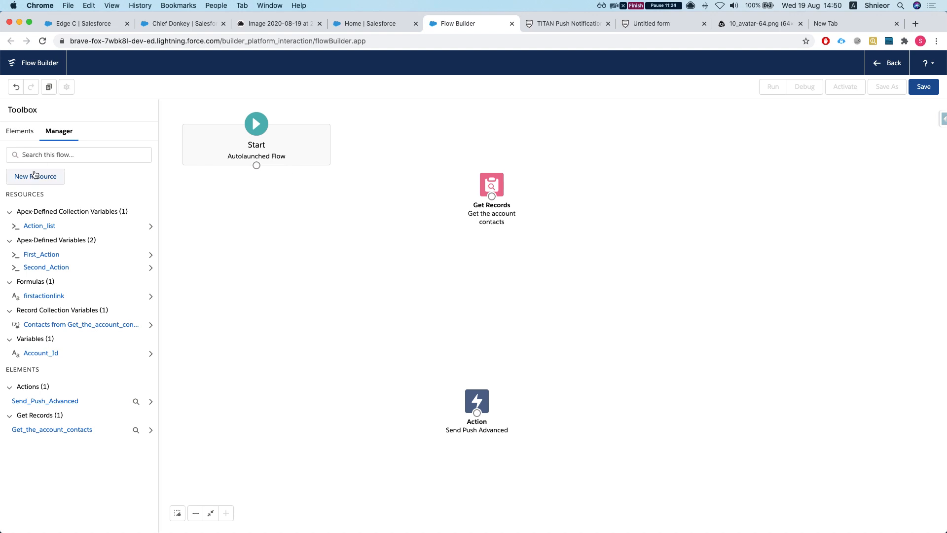
- Add an Assignment element between Start and Get Records on the canvas and label it "assign the actions"
left_click(21, 132)
left_click_drag(41, 212, 329, 210)
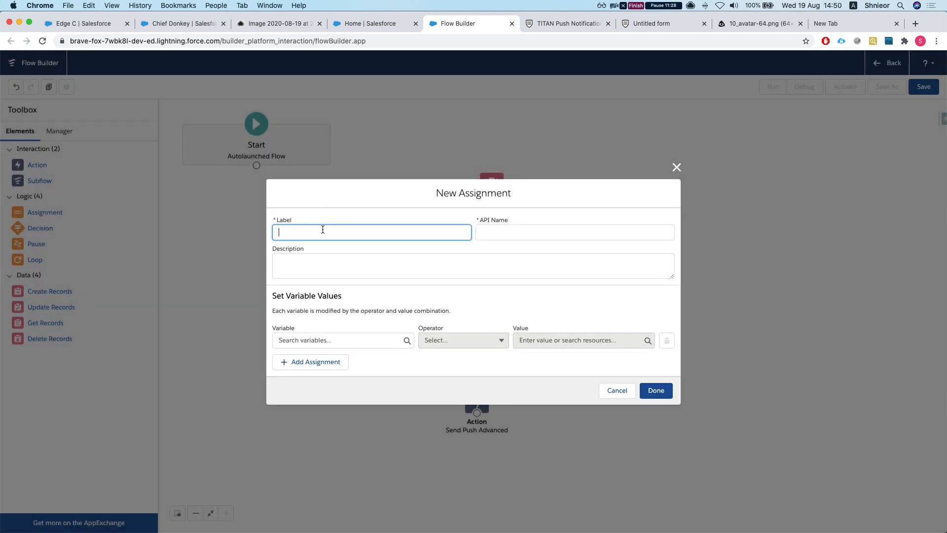
type("assin")
key("super+a")
type("assign the actio")
key("Tab")
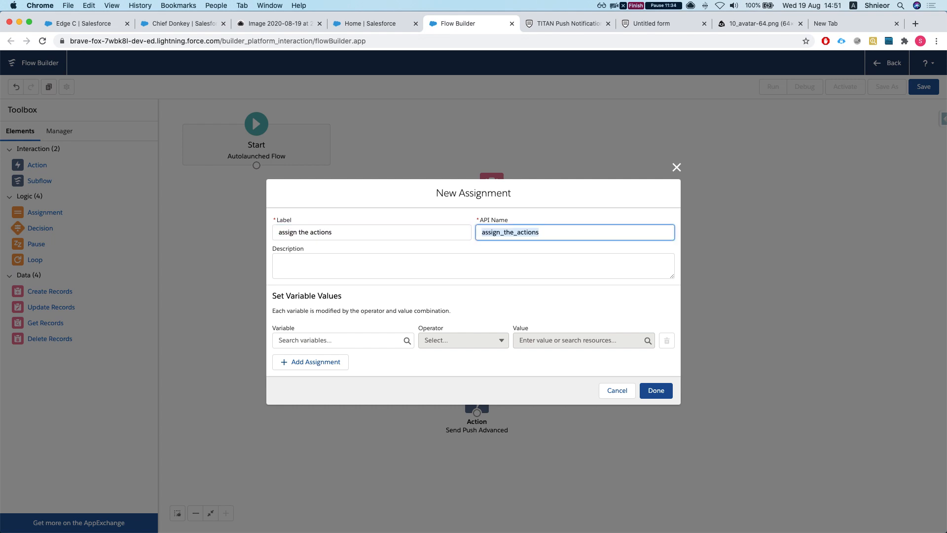
- Assign the value "view the acc" to the First_Action.action variable with the Equals operator
left_click(333, 340)
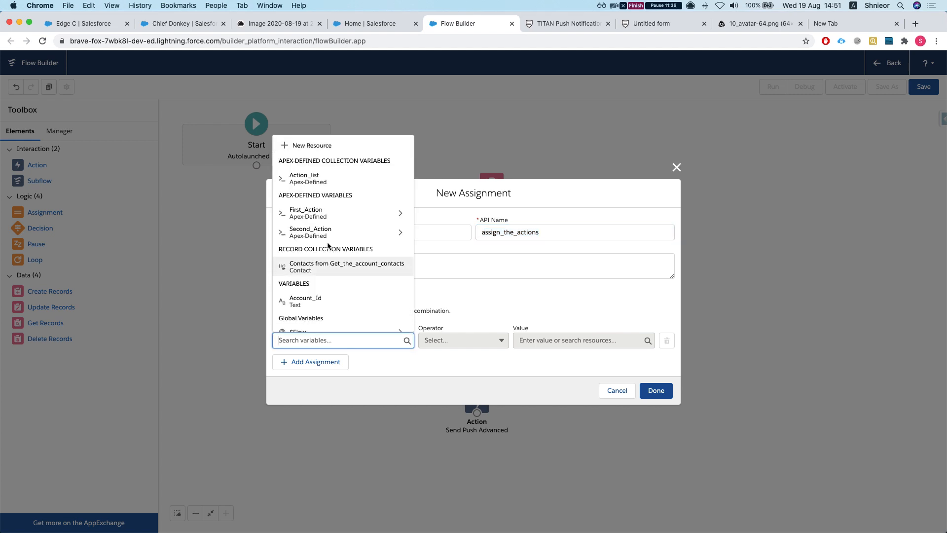
scroll(320, 237, "down", 1)
left_click(320, 205)
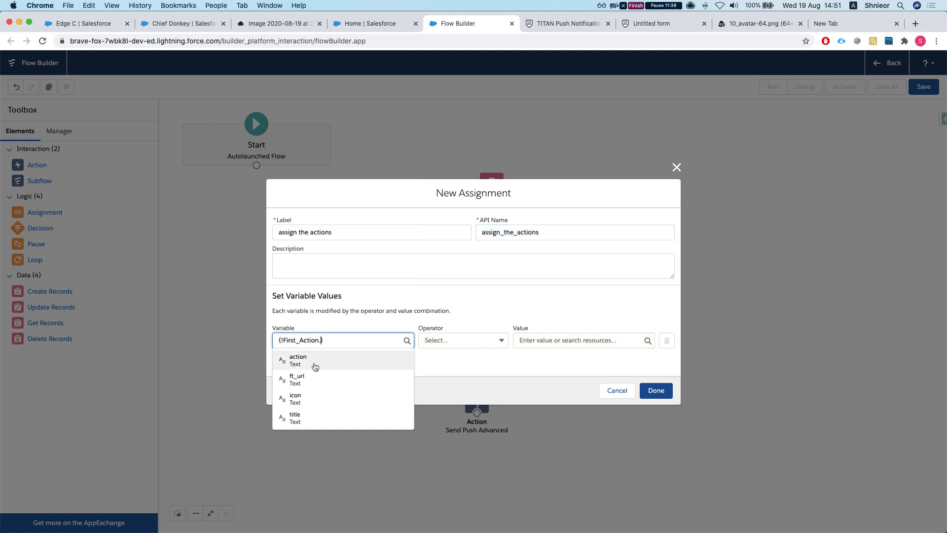
left_click(313, 364)
left_click(560, 340)
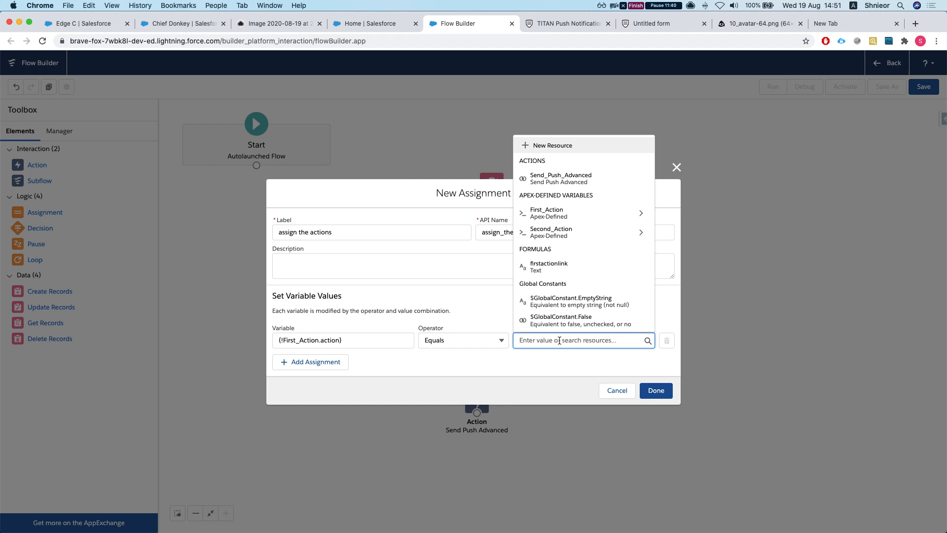
type("view")
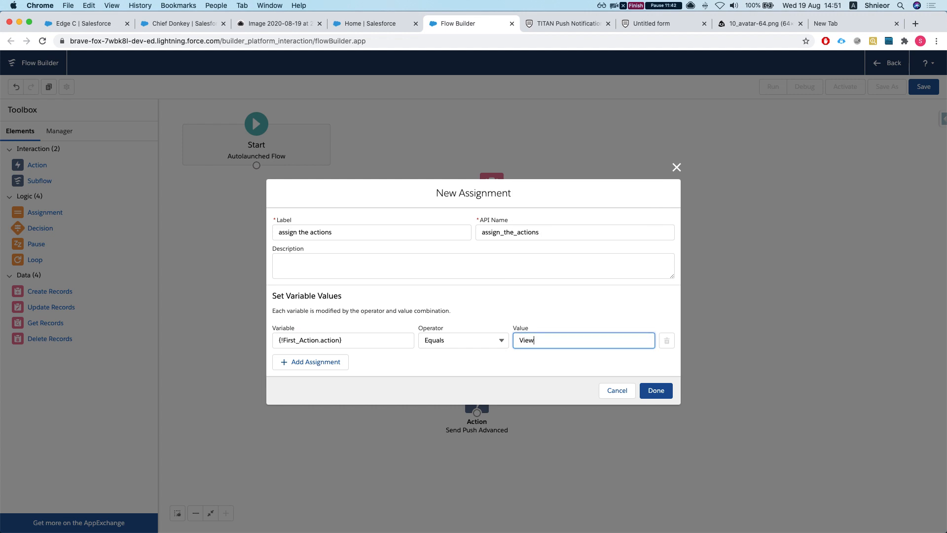
key("BackSpace")
key("BackSpace")
key("BackSpace")
key("BackSpace")
type("view the account")
key("BackSpace")
key("BackSpace")
type("acc")
- Add four more empty variable rows to the assignment
left_click(341, 362)
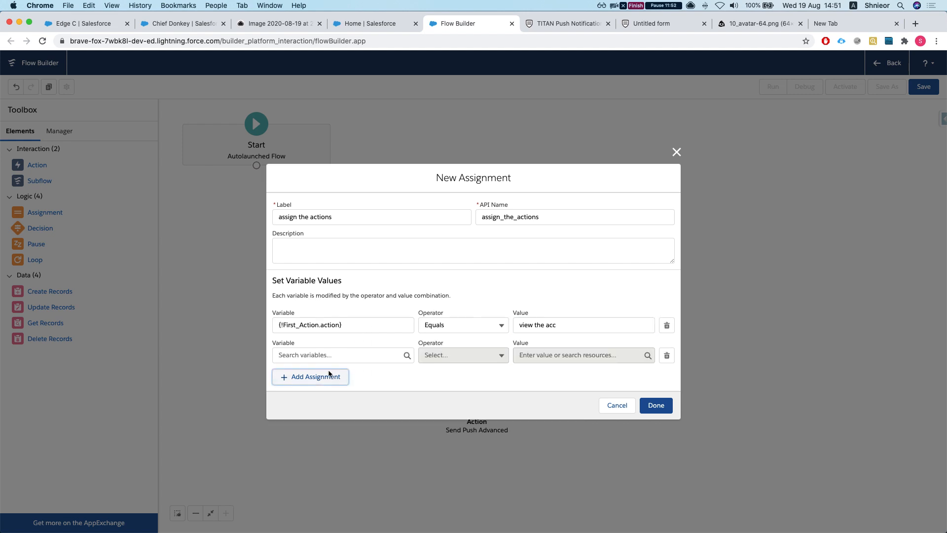
left_click(326, 378)
left_click(319, 393)
left_click(317, 407)
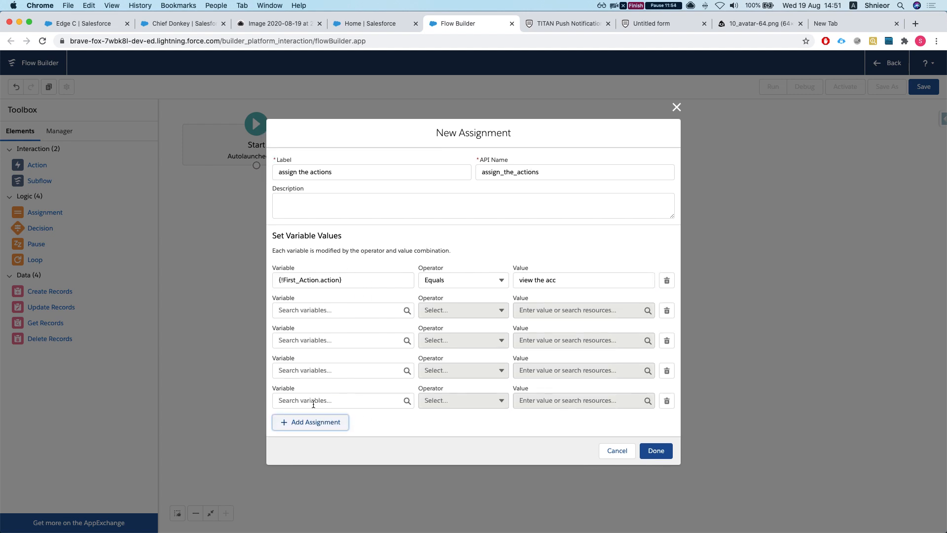
- Add another assignment row and assign the firstactionlink formula to First_Action.ft_url in the second row
left_click(317, 427)
left_click(407, 295)
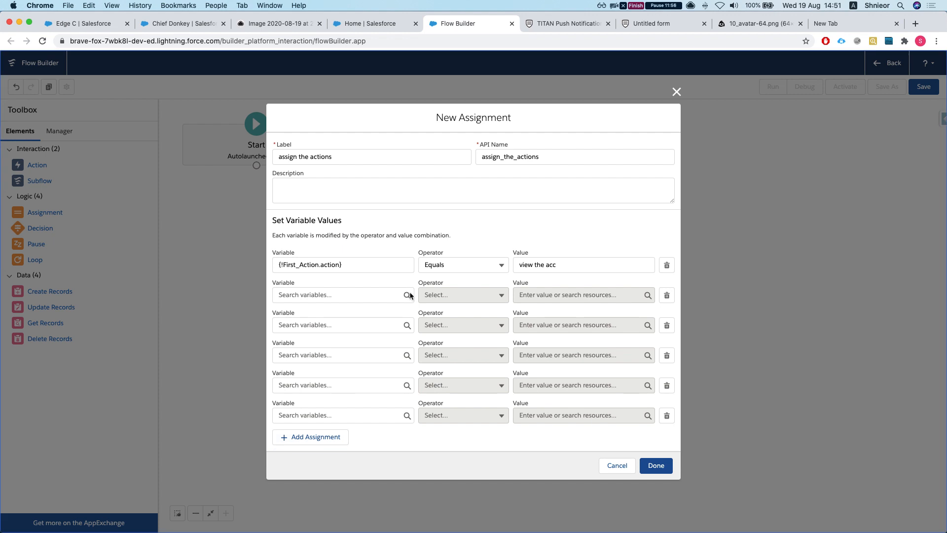
type("fitrs")
key("BackSpace")
key("BackSpace")
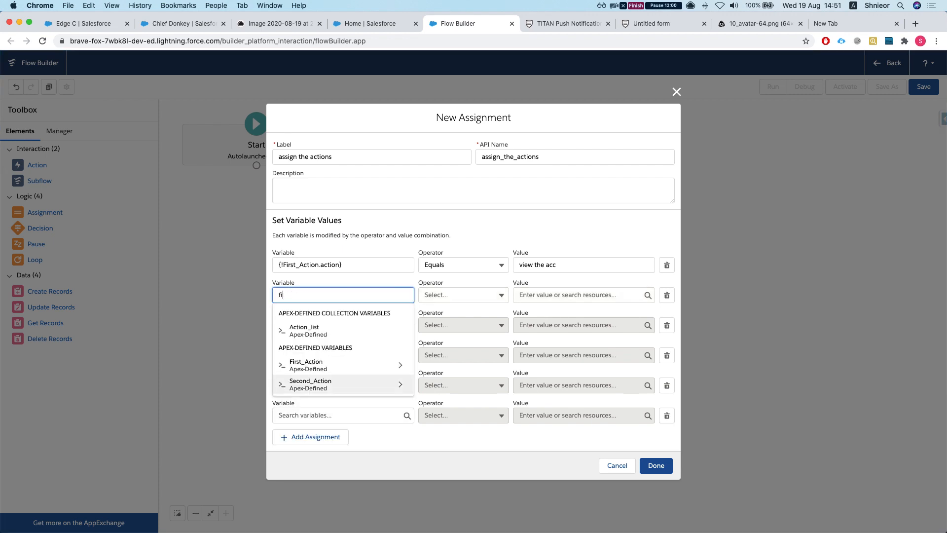
key("Down")
key("Down")
key("Return")
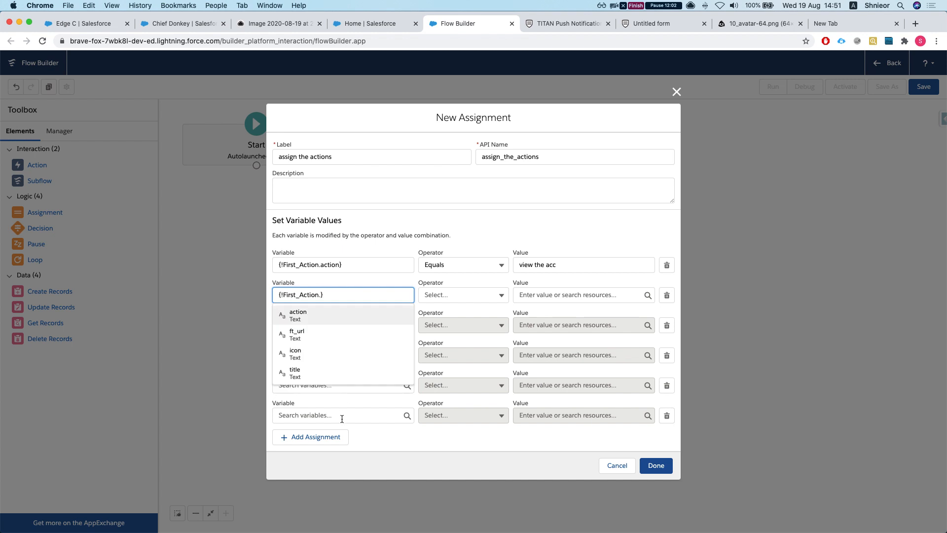
left_click(318, 336)
left_click(546, 295)
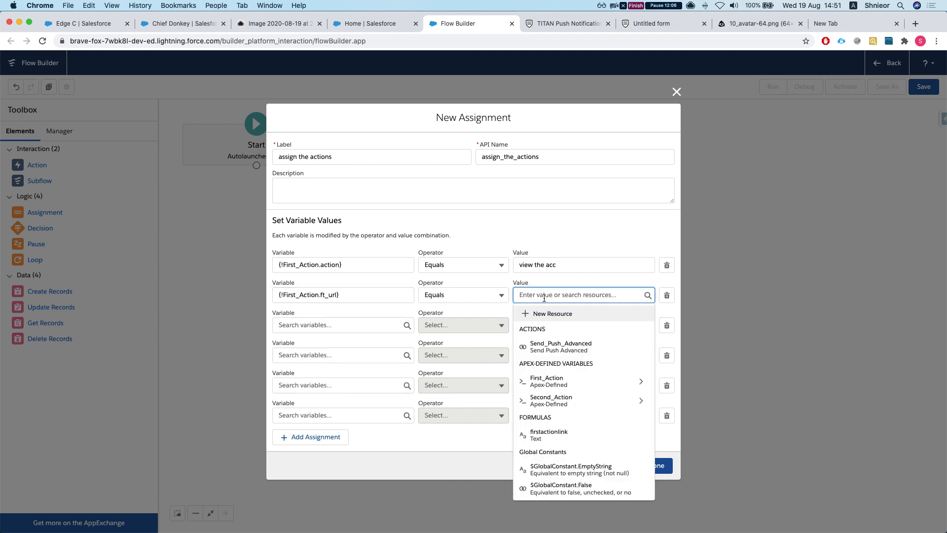
left_click(552, 436)
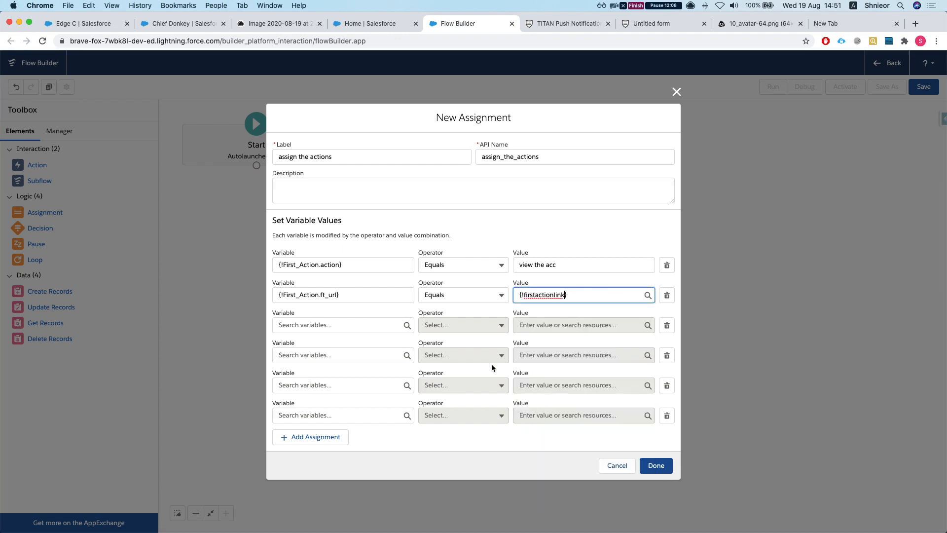
- Assign the 10_avatar-64.png image address, copied from its open browser page, to First_Action.icon in the third row
left_click(331, 328)
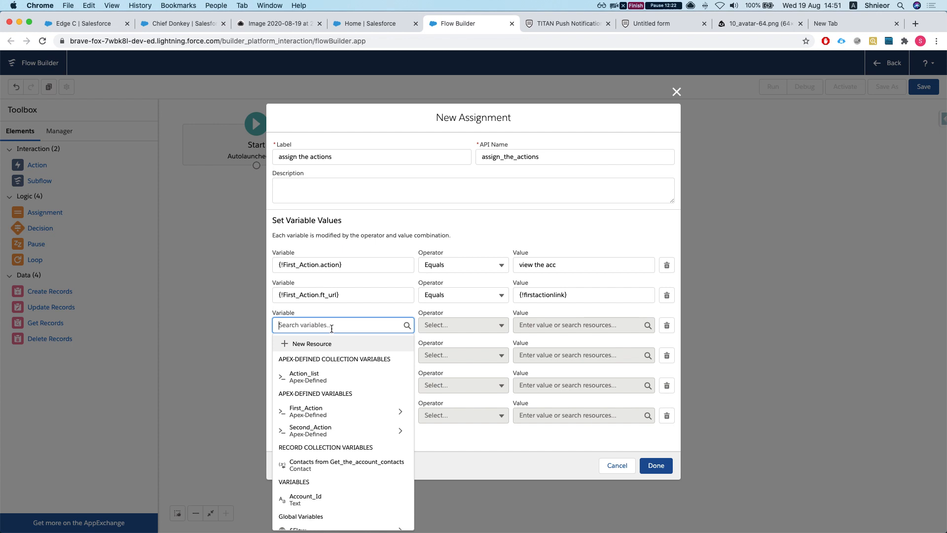
left_click(397, 411)
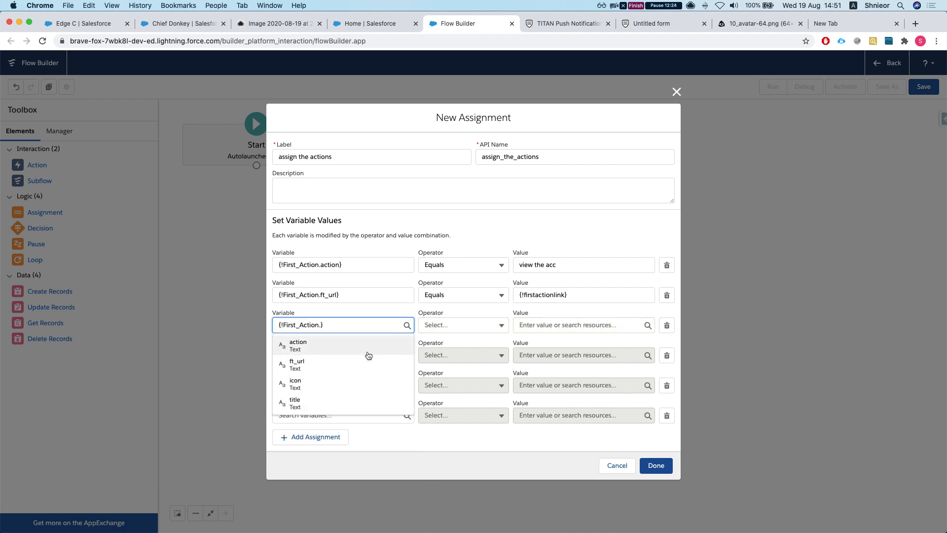
left_click(345, 384)
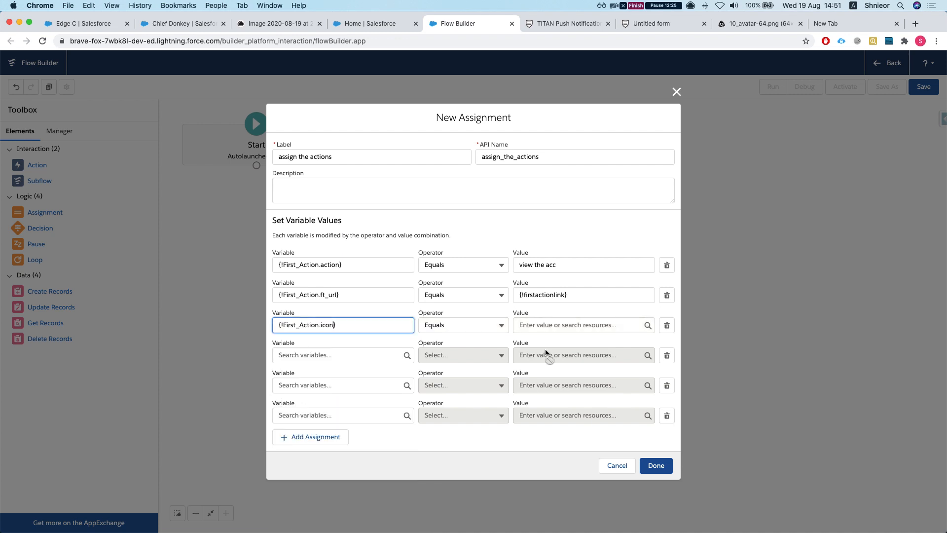
left_click(571, 326)
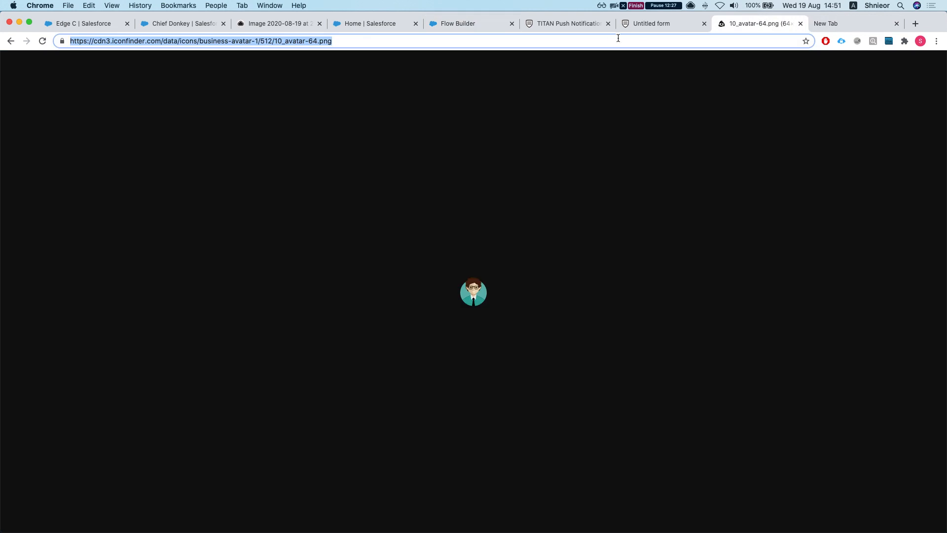
left_click(759, 23)
left_click(186, 25)
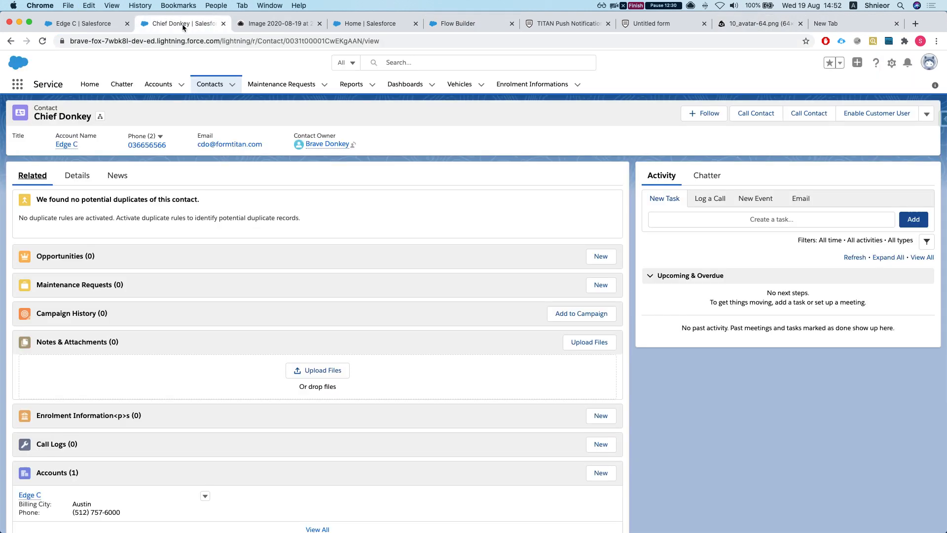
left_click(80, 26)
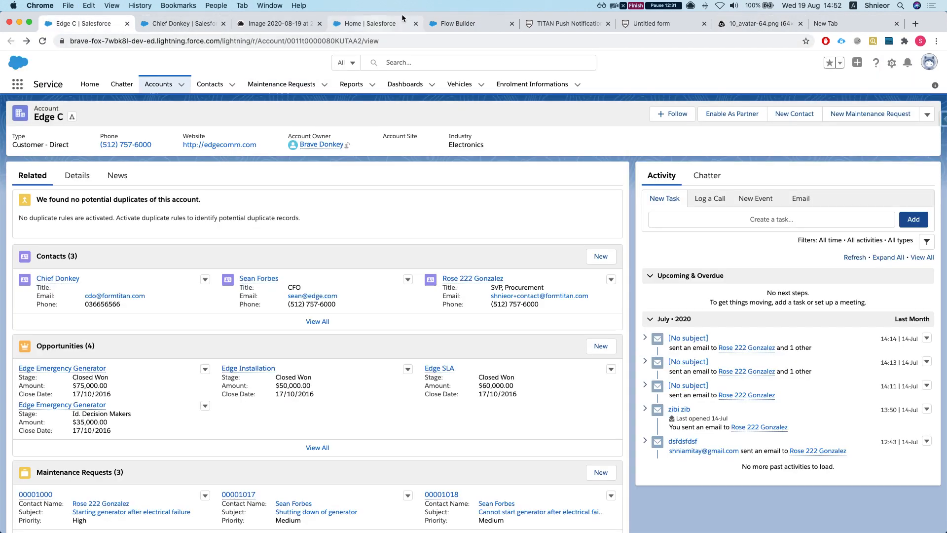
left_click(460, 23)
key("super+v")
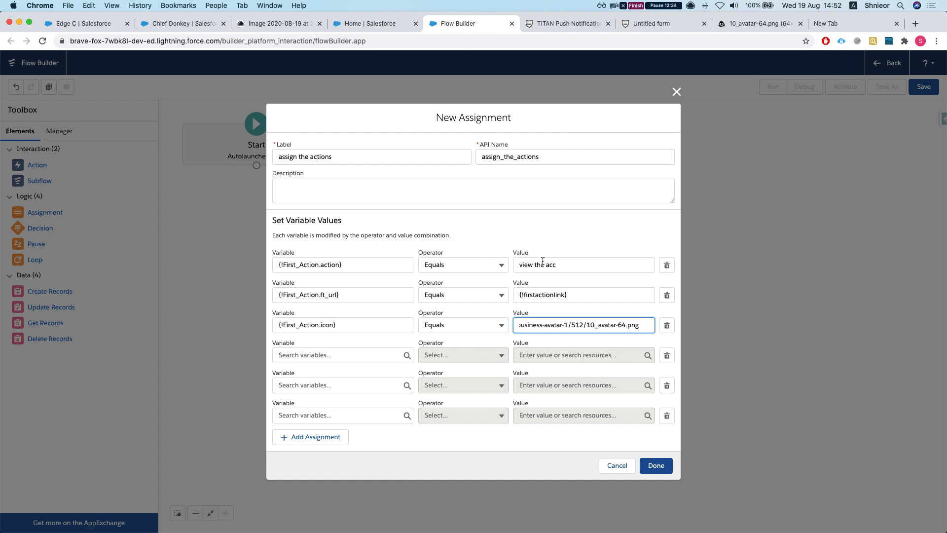
- Assign the value "View Account 🤘" to the First_Action.title variable in the fourth row
left_click(350, 355)
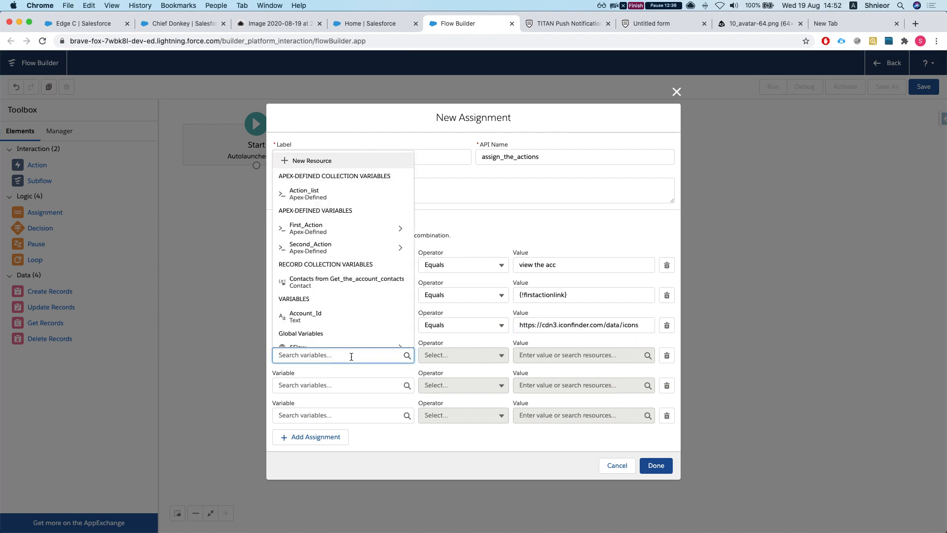
type("first")
left_click(344, 333)
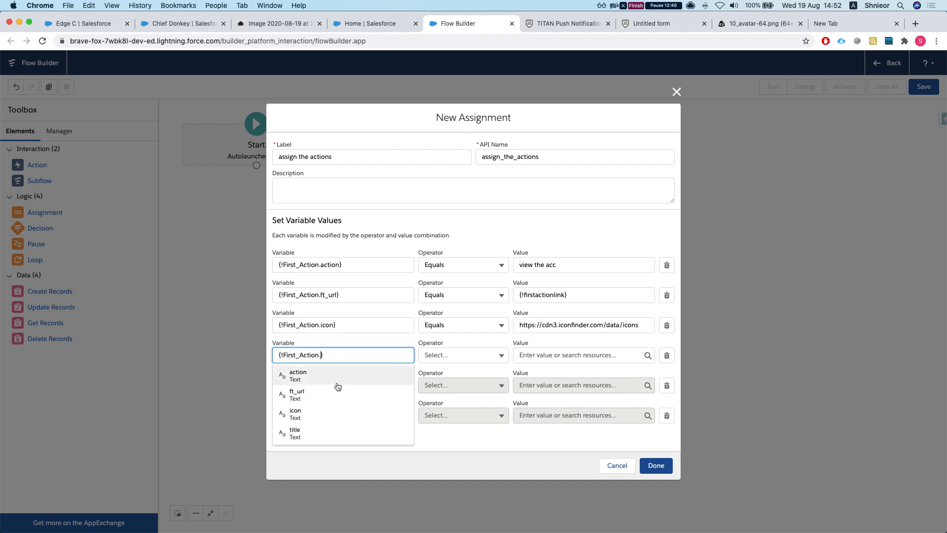
left_click(323, 436)
left_click(588, 356)
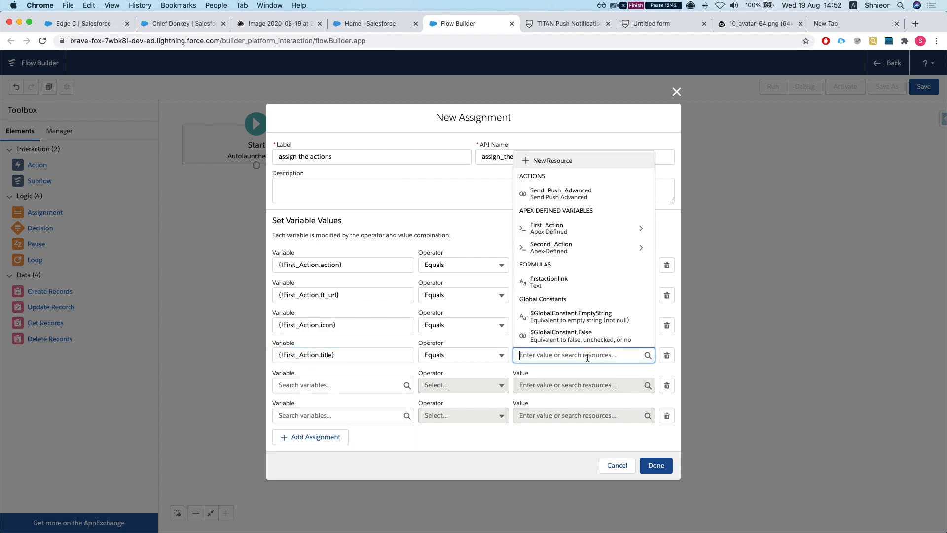
type("View Aacc")
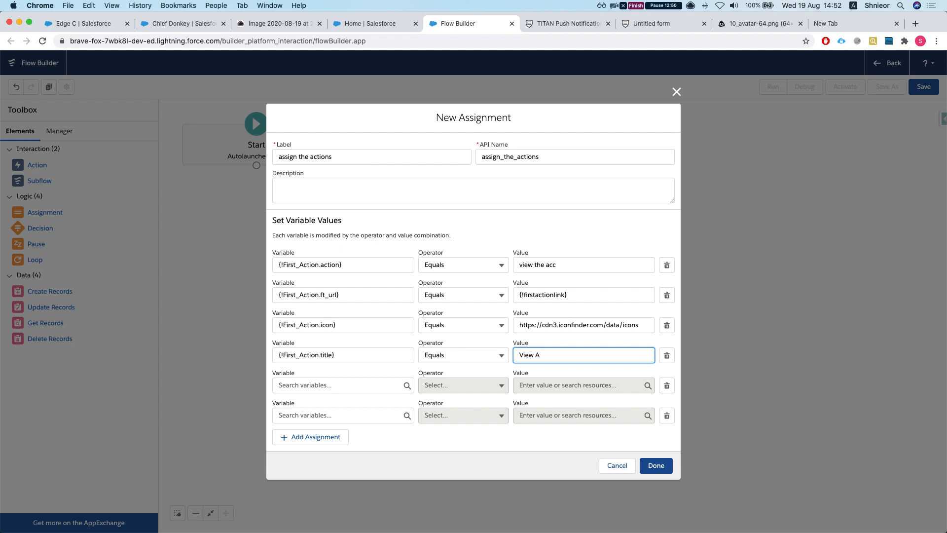
type("ccount")
left_click(664, 6)
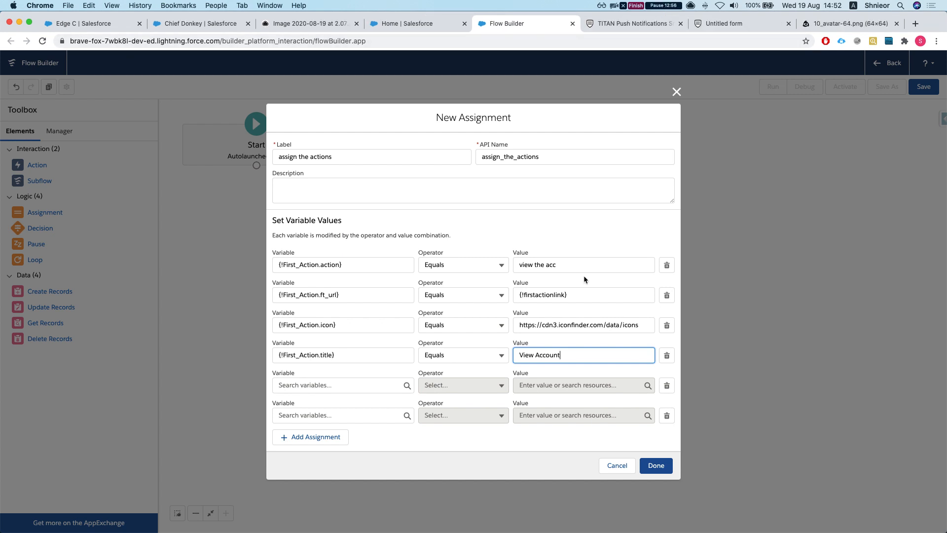
type("🤘")
- Assign the value "Something else" to the Second_Action.action variable in the fifth row
left_click(377, 385)
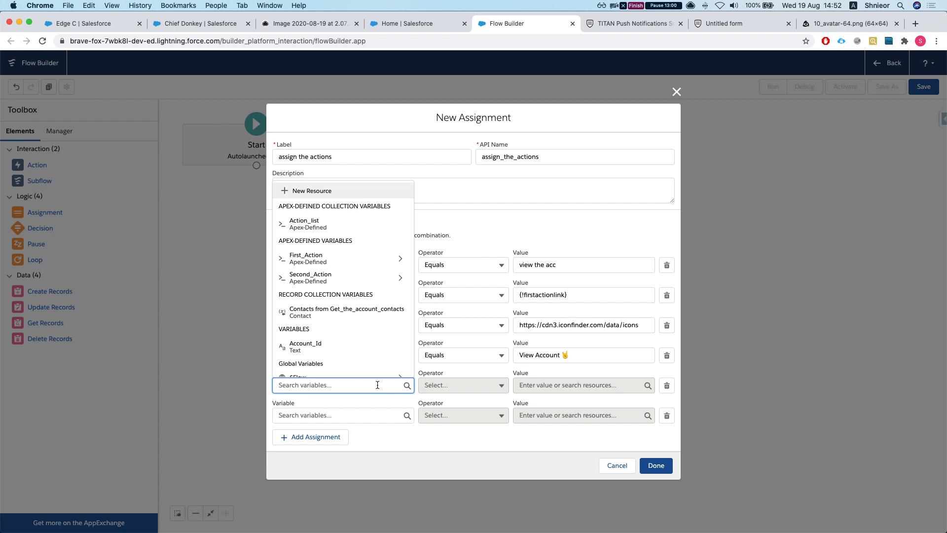
type("sec")
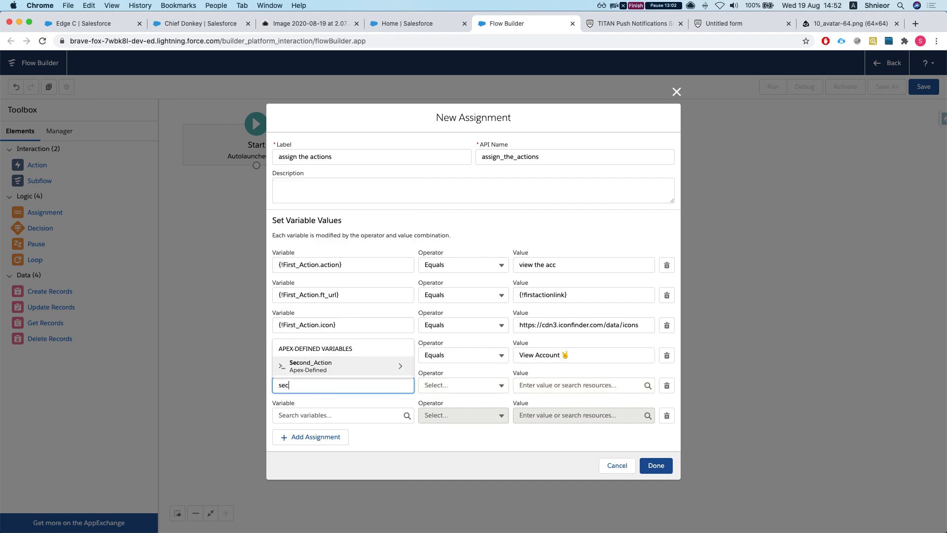
left_click(330, 369)
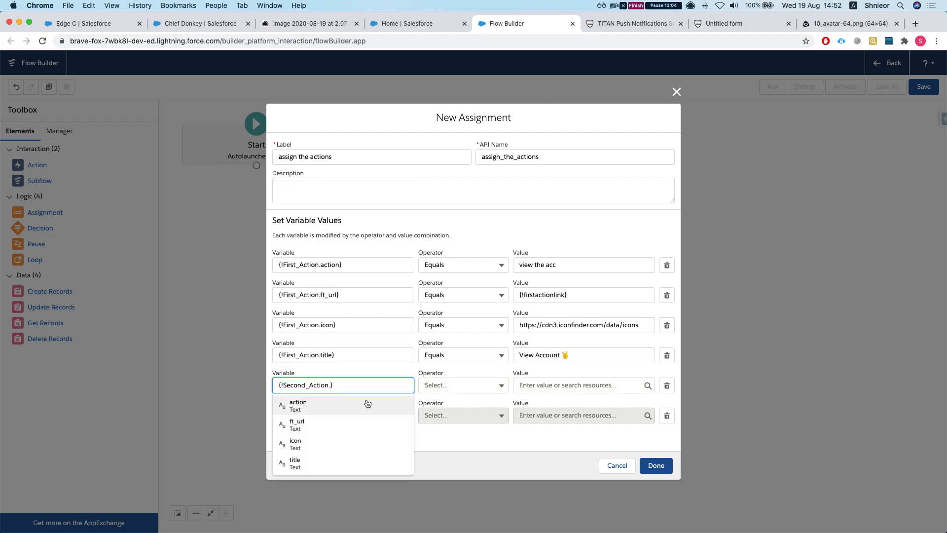
left_click(360, 405)
left_click(569, 384)
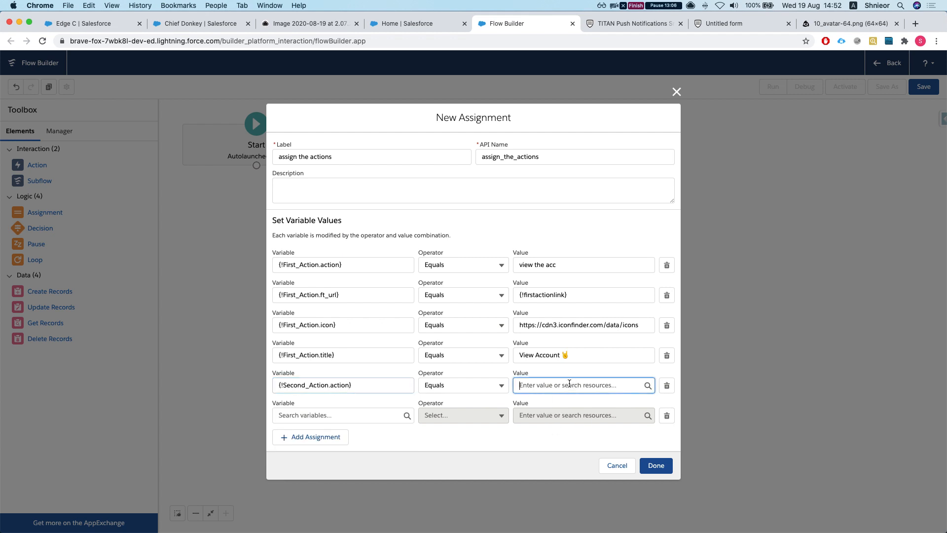
type("So")
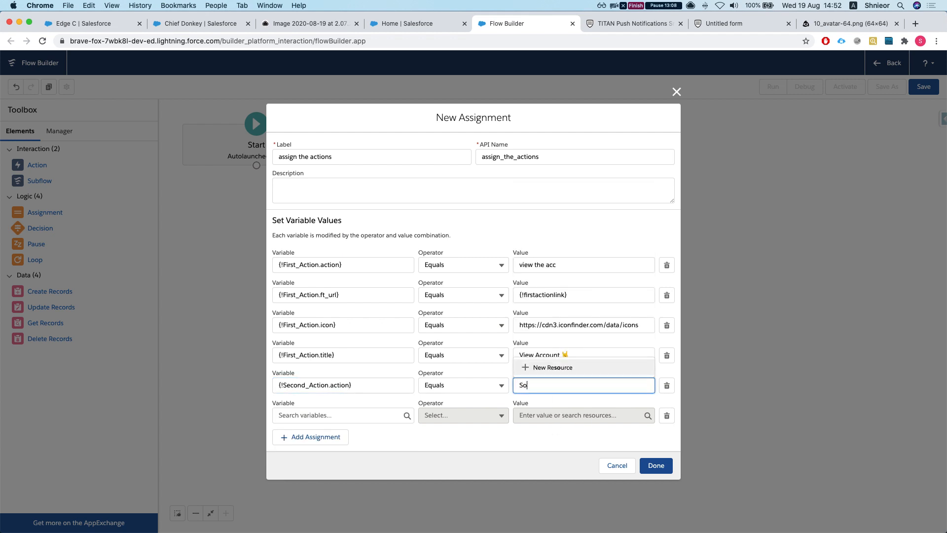
type("mething else")
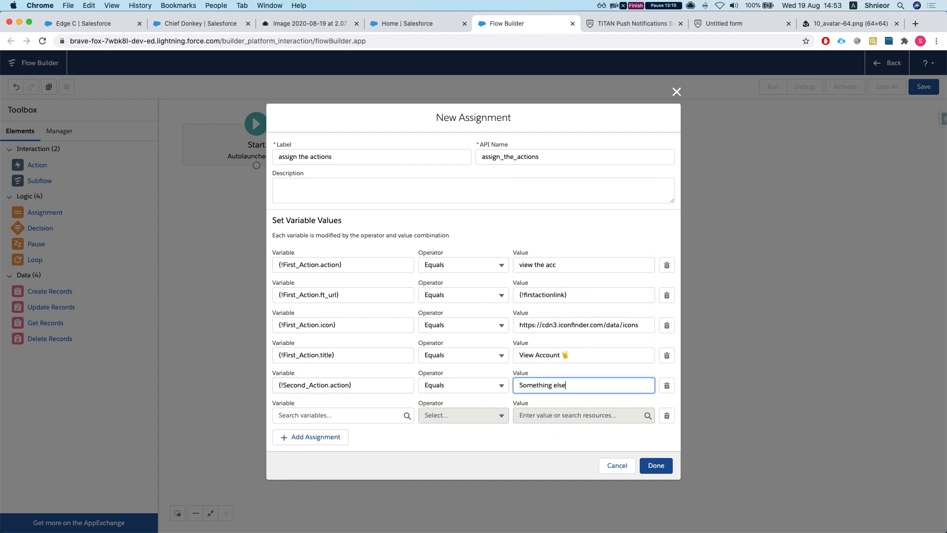
left_click(347, 415)
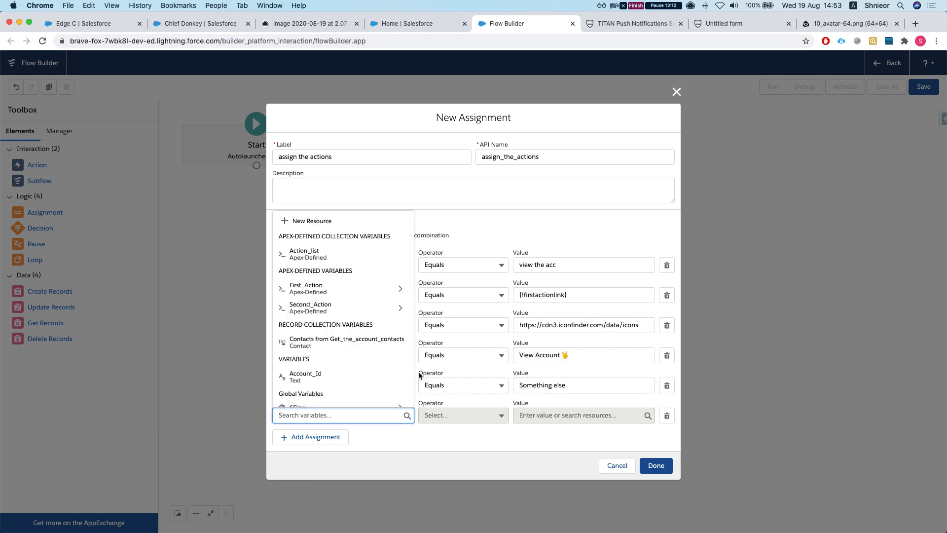
type("sec")
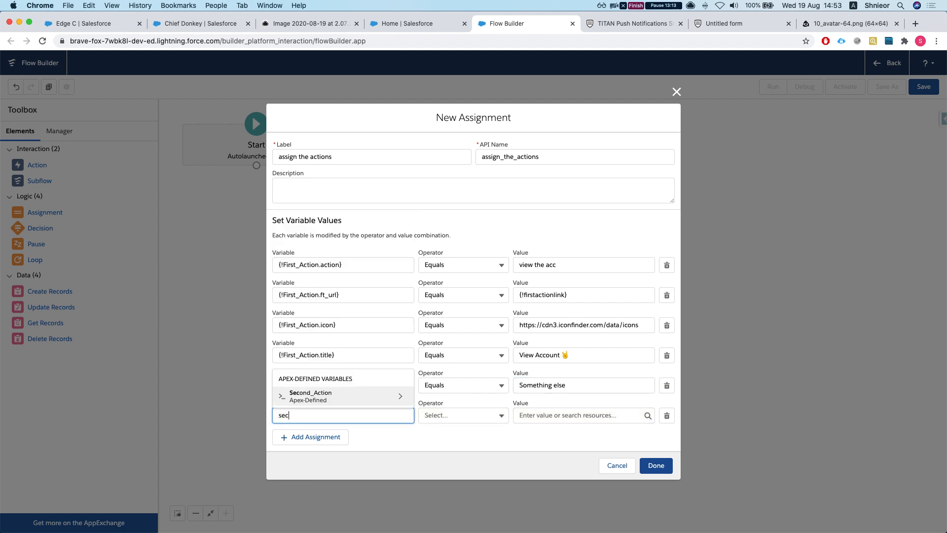
left_click(326, 392)
left_click(319, 455)
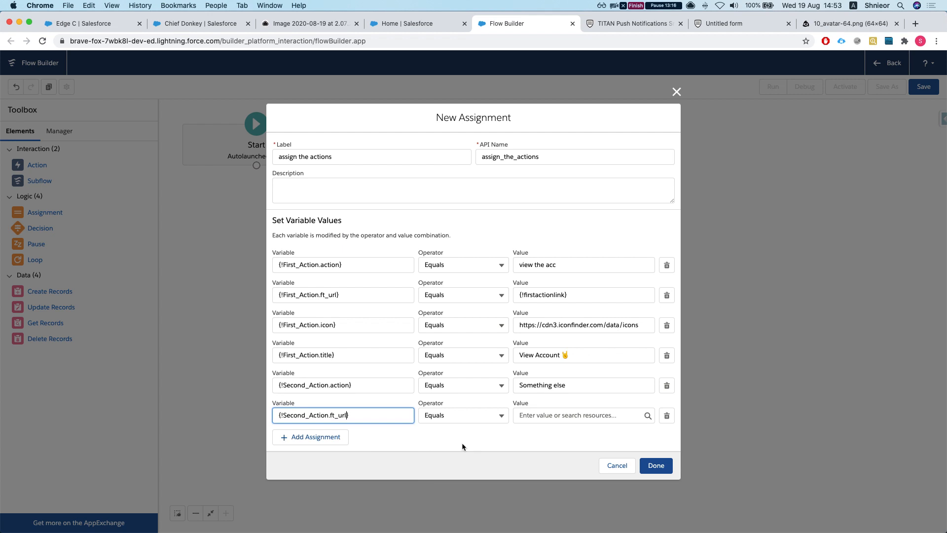
left_click(556, 417)
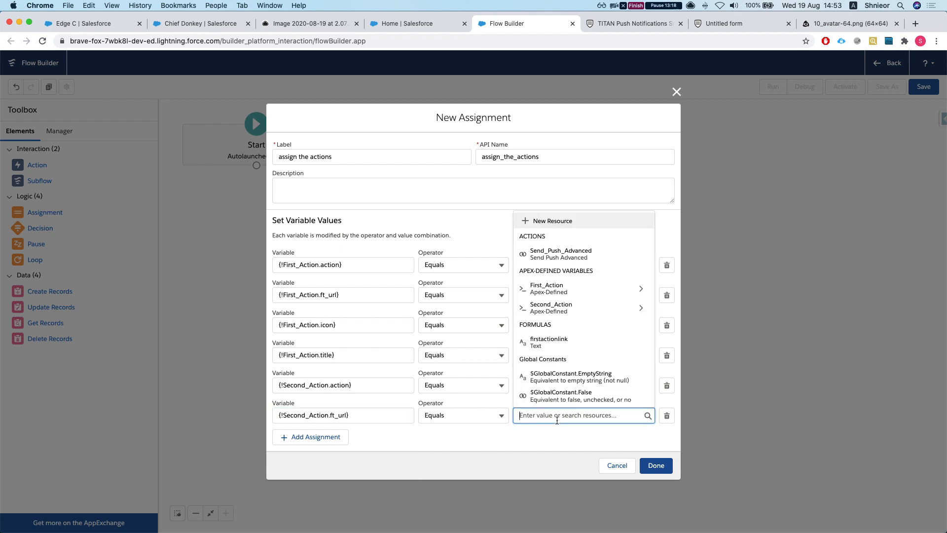
type("h")
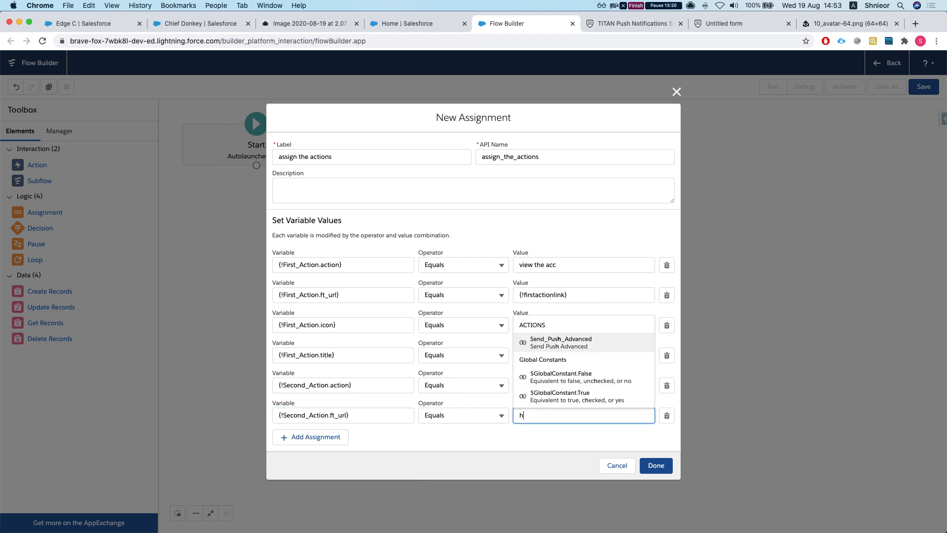
type("ttps://www.formtitan.com")
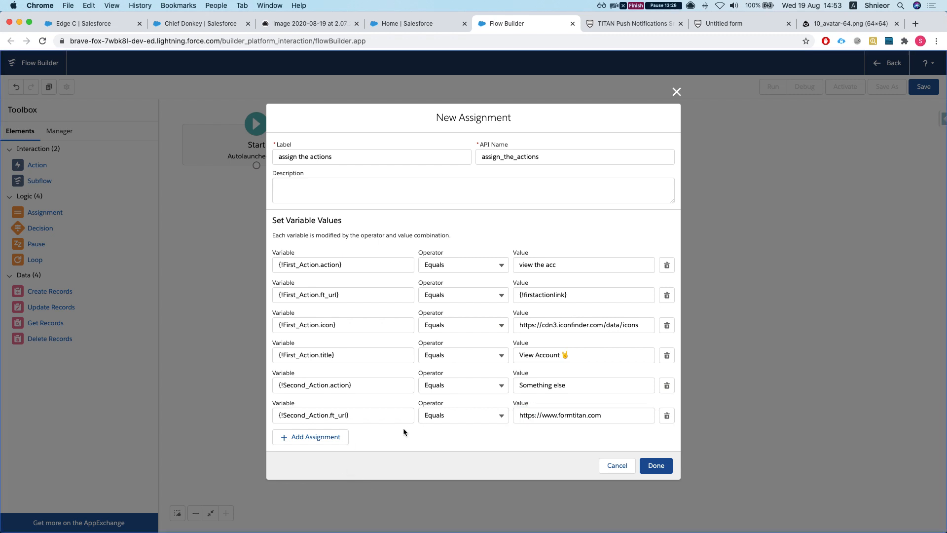
- Add two more assignment rows and assign the value "Other action" to Second_Action.title in the first of them
left_click(324, 437)
left_click(326, 450)
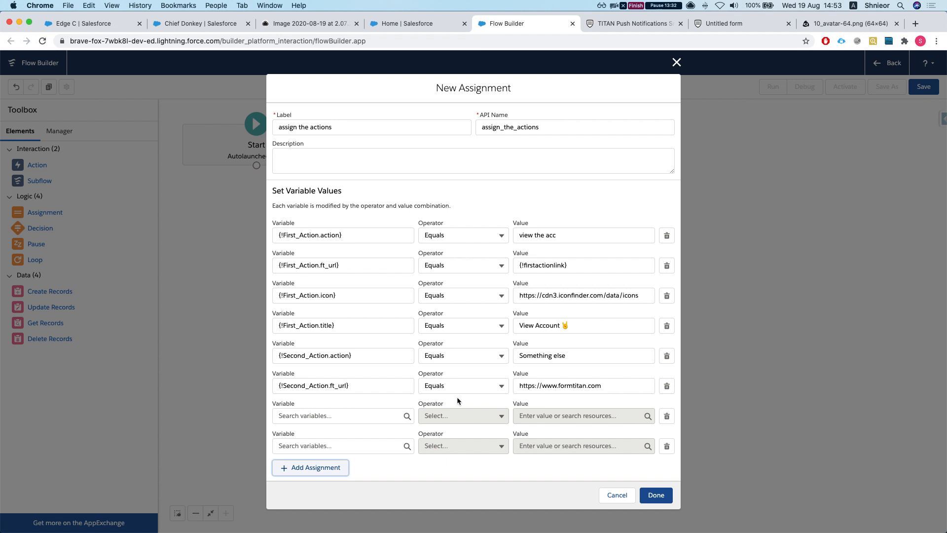
left_click(401, 415)
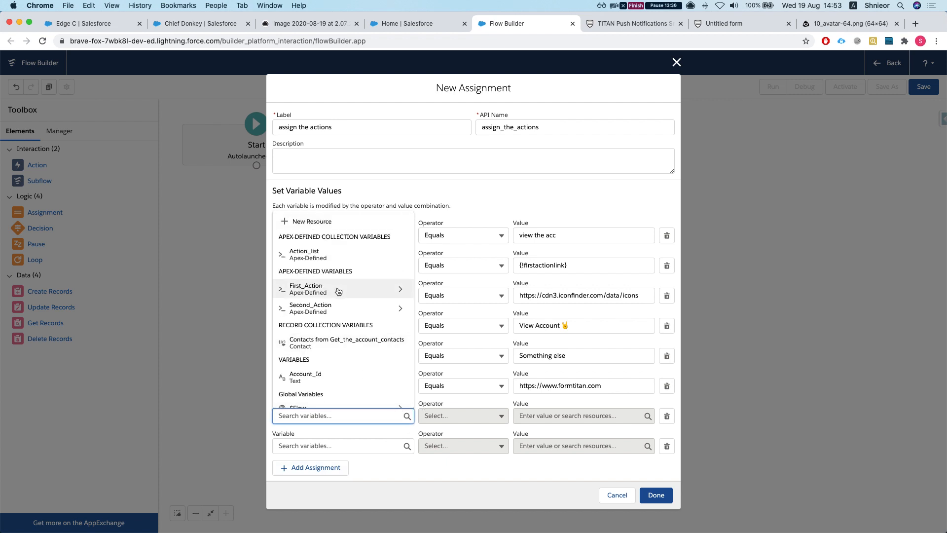
left_click(338, 308)
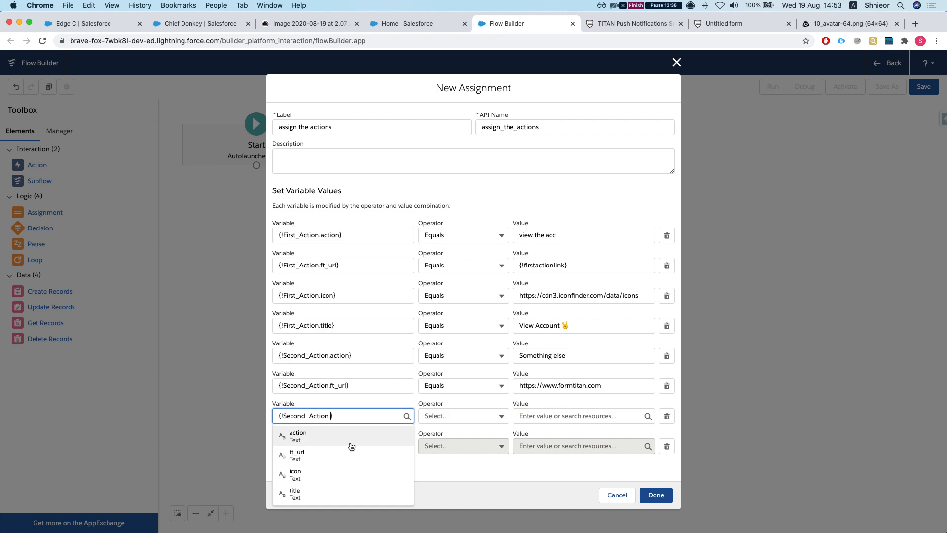
left_click(380, 484)
left_click(537, 417)
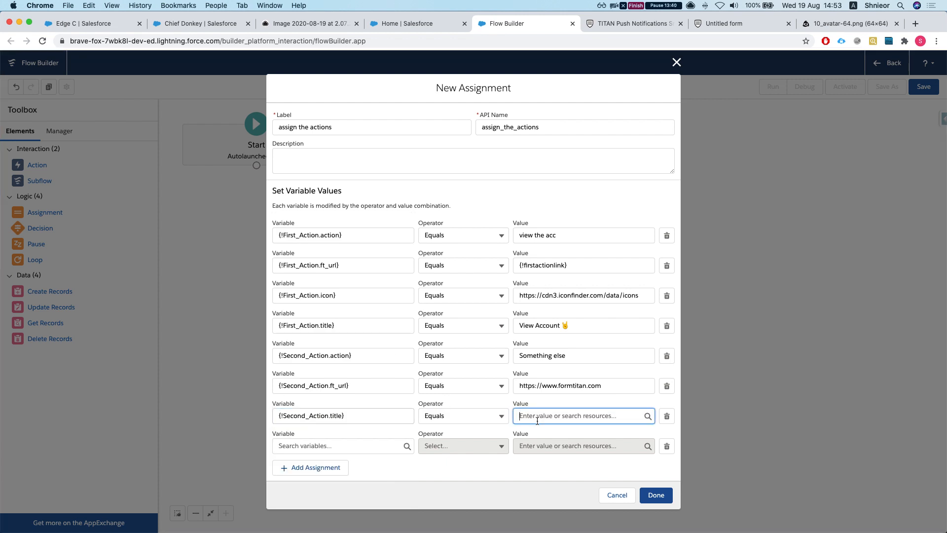
type("OTher")
key("BackSpace")
key("BackSpace")
key("BackSpace")
key("BackSpace")
key("BackSpace")
type("htthe")
- Assign the same icon URL used for First_Action.icon to Second_Action.icon in the last row and finish the assignment
left_click(350, 444)
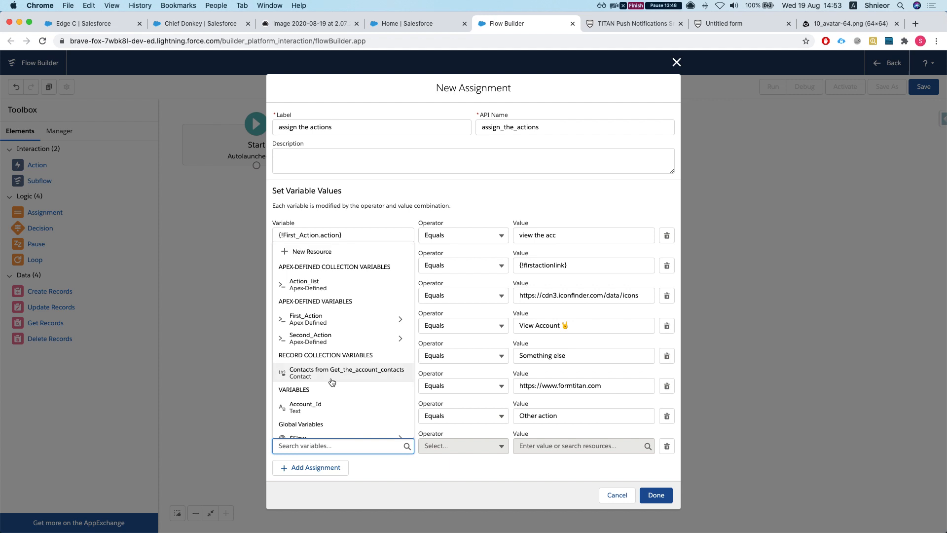
left_click(316, 333)
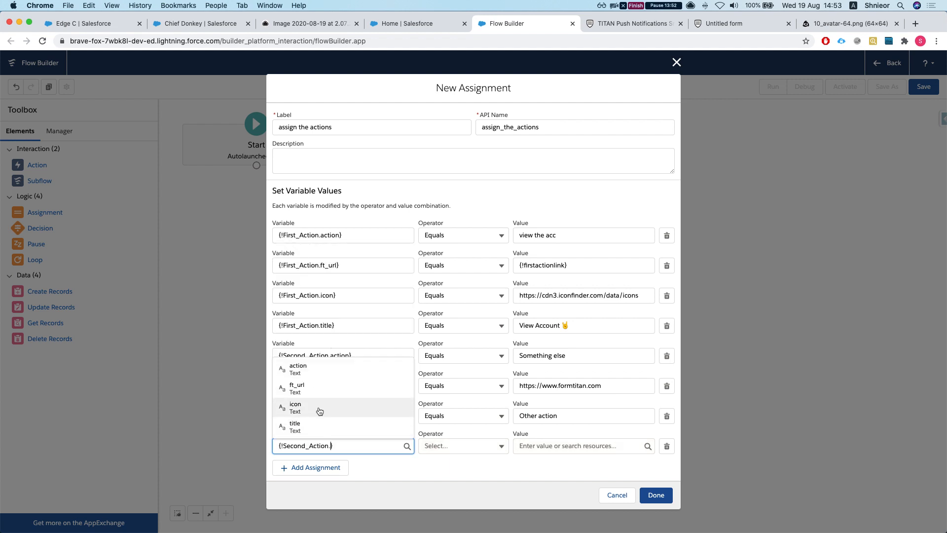
left_click(319, 410)
left_click(551, 447)
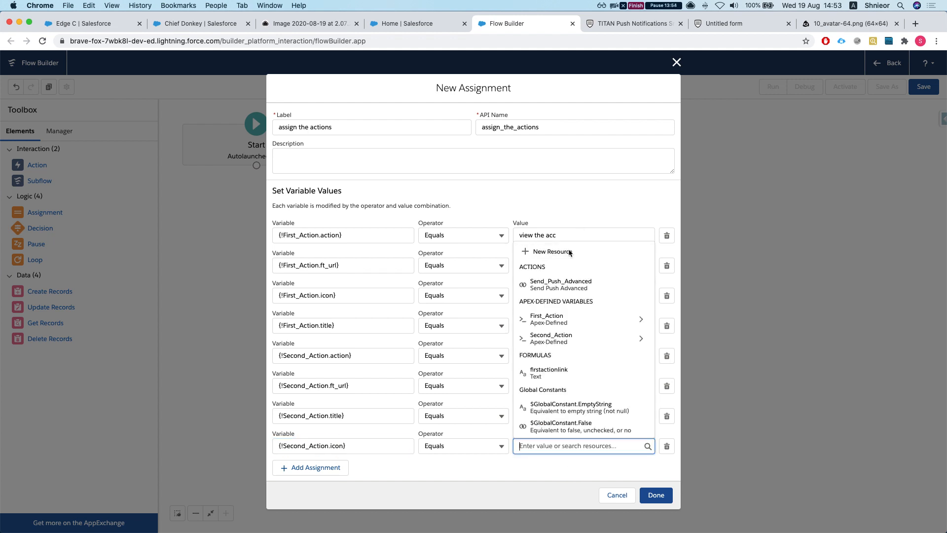
left_click(470, 212)
triple_click(545, 296)
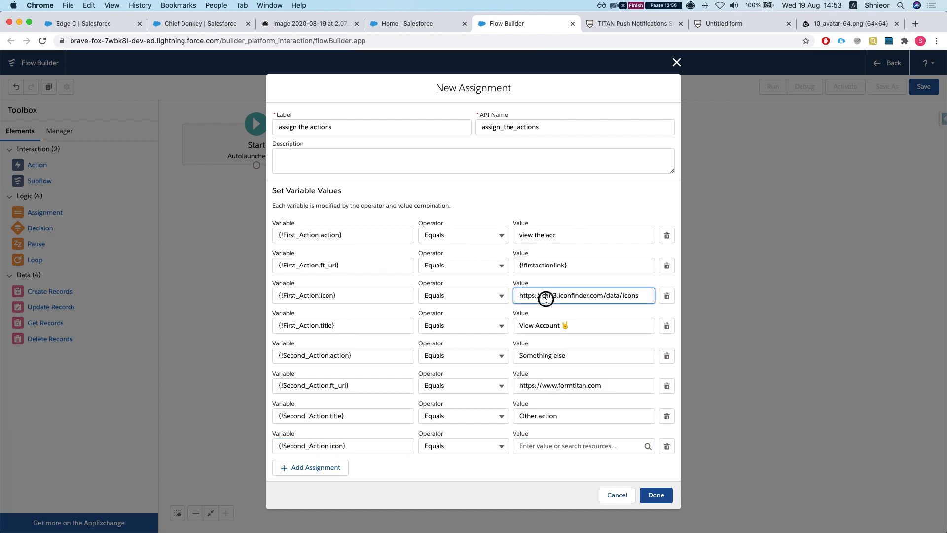
key("super+c")
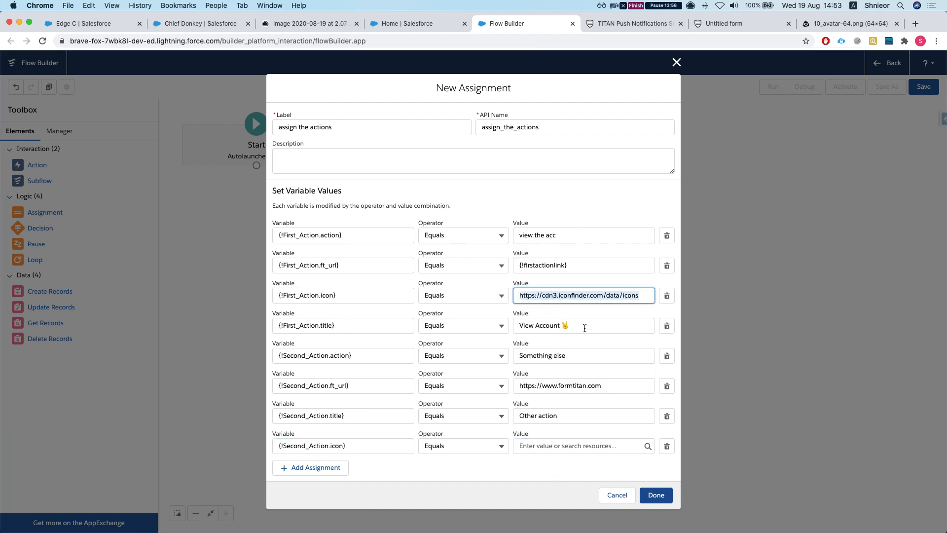
left_click(574, 446)
key("super+v")
left_click(656, 494)
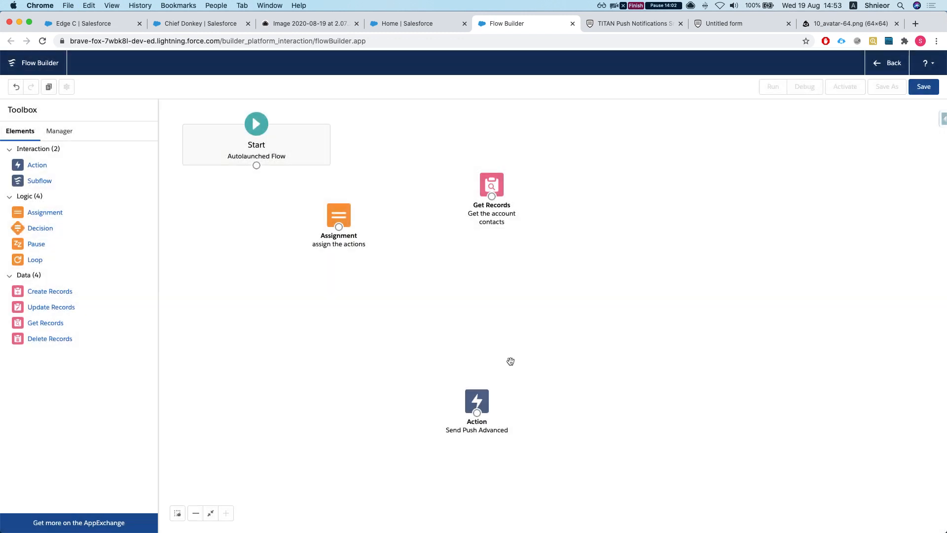
- Rearrange the canvas so the assignment element sits beside Start and Get Records sits further along
left_click_drag(340, 214, 402, 132)
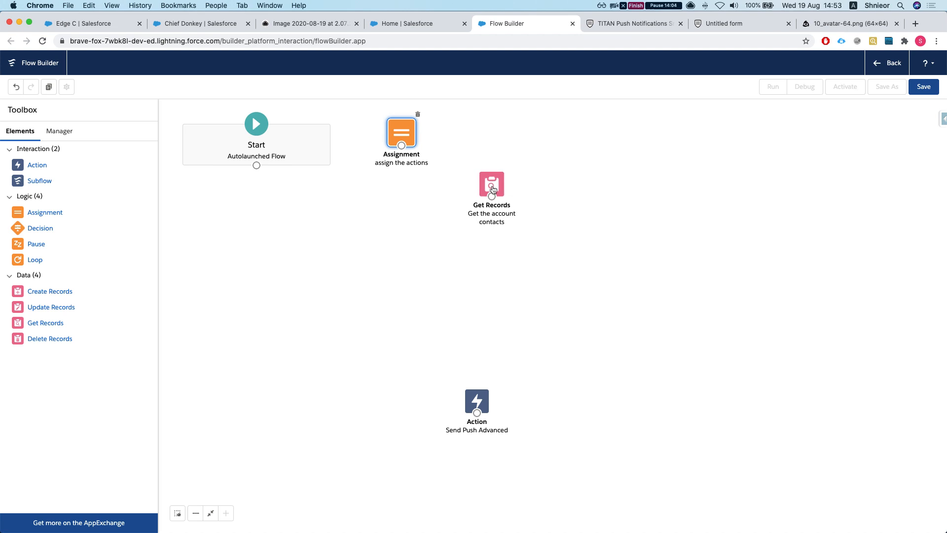
left_click_drag(493, 190, 587, 212)
left_click_drag(398, 139, 424, 152)
- Save the flow with the label "TITAN Push notification ADVANCED"
left_click(924, 87)
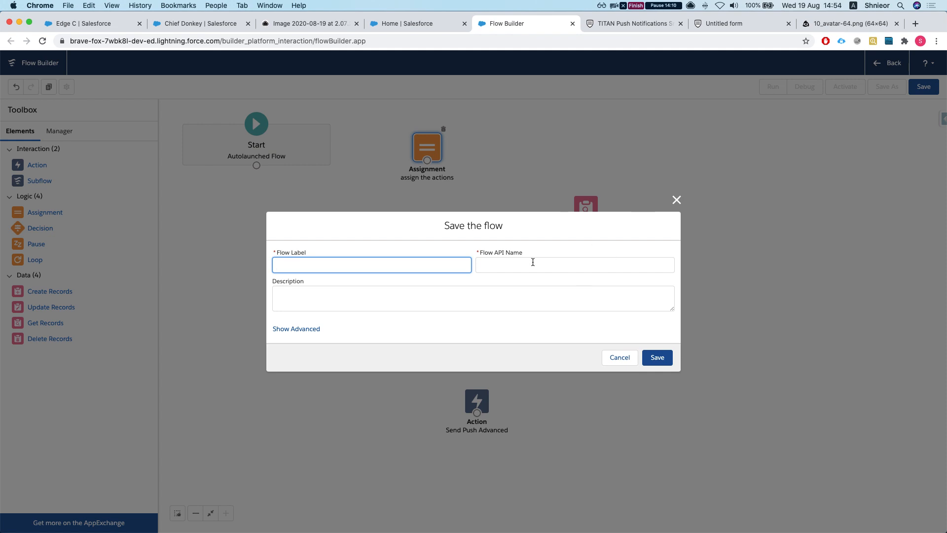
type("Pus")
key("super+a")
type("TITAN Push notificatio")
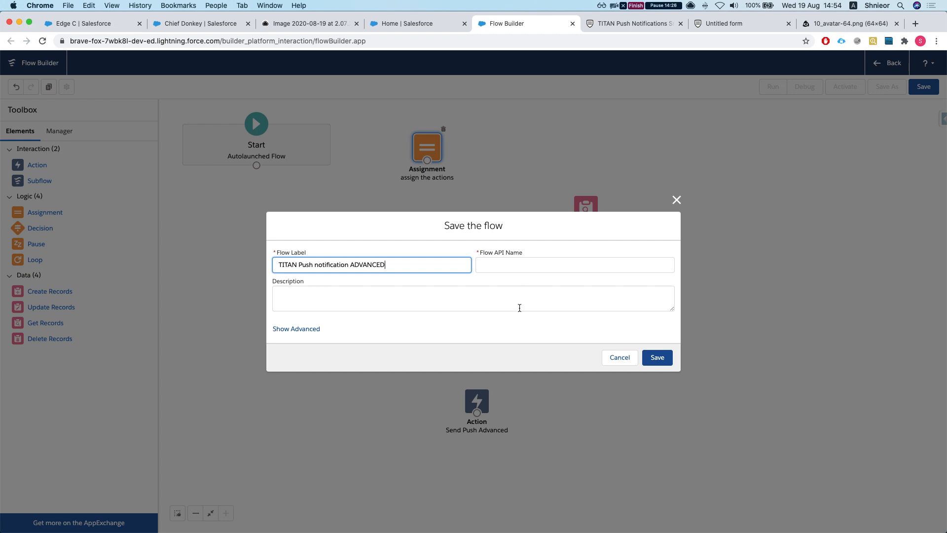
left_click(522, 293)
left_click(656, 356)
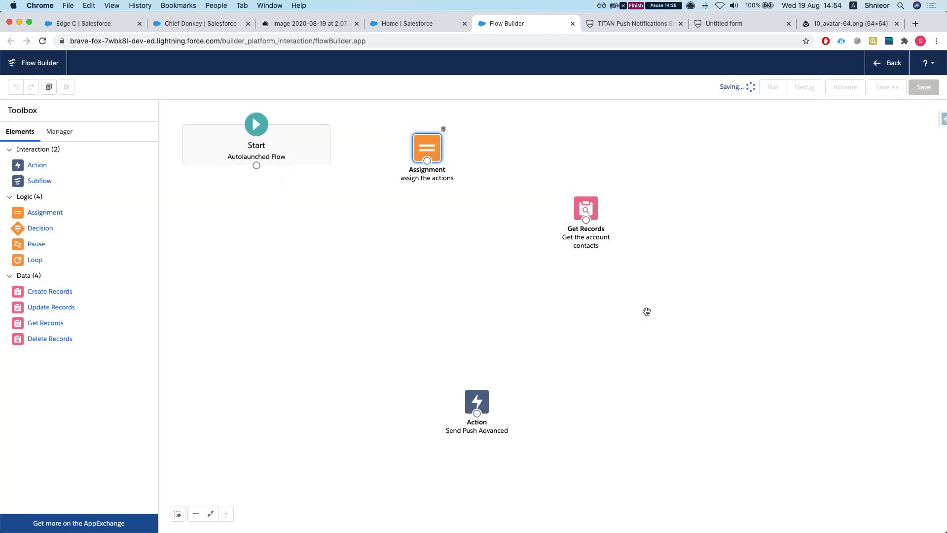
left_click(839, 111)
- Connect Start to the "assign the actions" element and add a new assignment labelled "add actions to the collection of actions"
left_click_drag(258, 170, 477, 145)
left_click_drag(18, 213, 567, 148)
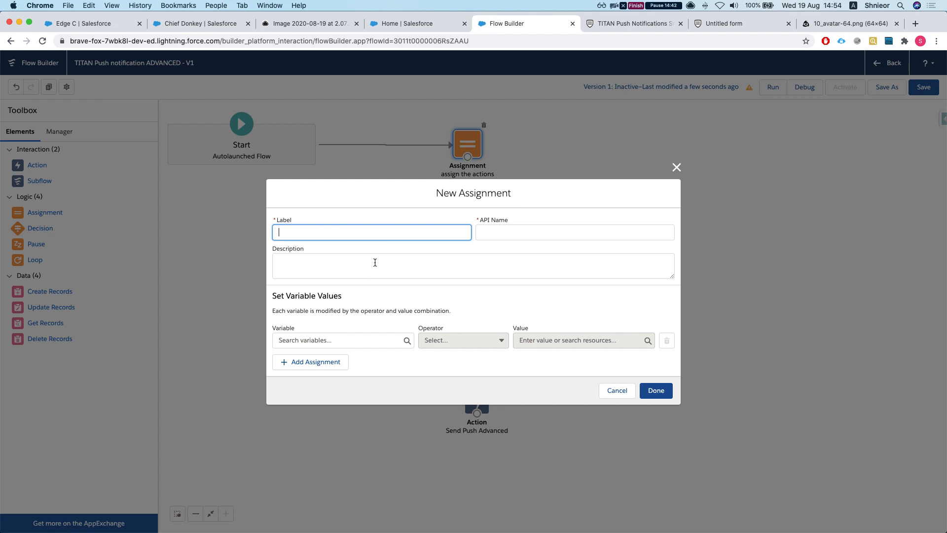
type("add actions to the collection of actions")
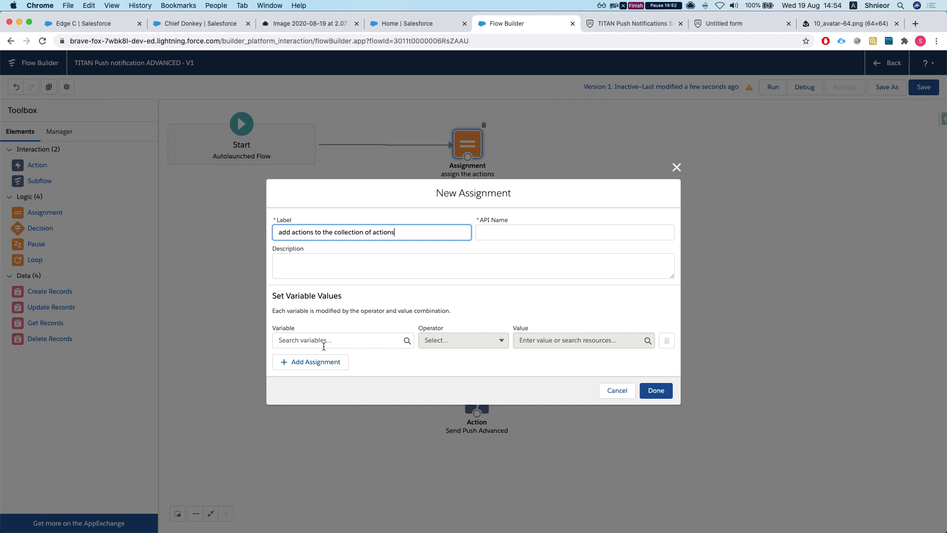
- Set the first assignment row to add First_Action to the Action_list collection using the Add operator
left_click(336, 340)
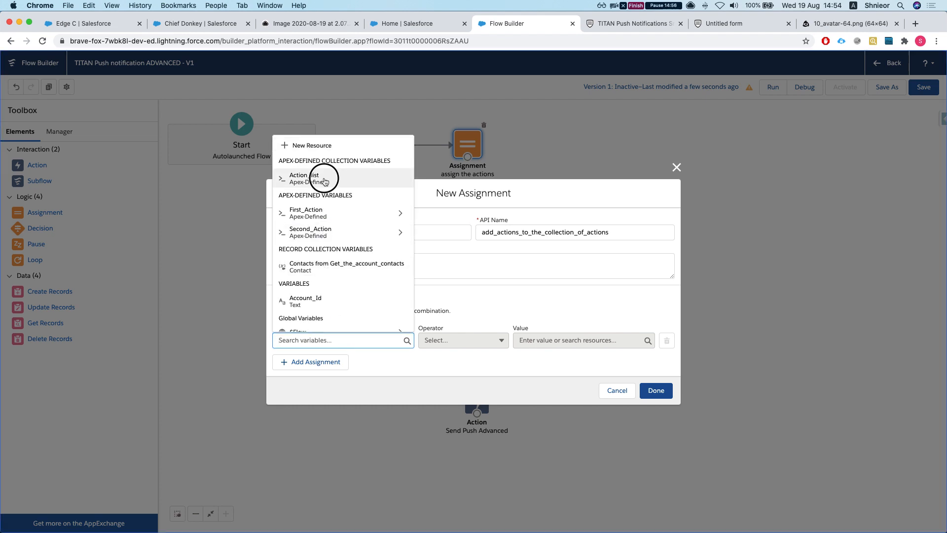
left_click(325, 182)
left_click(469, 341)
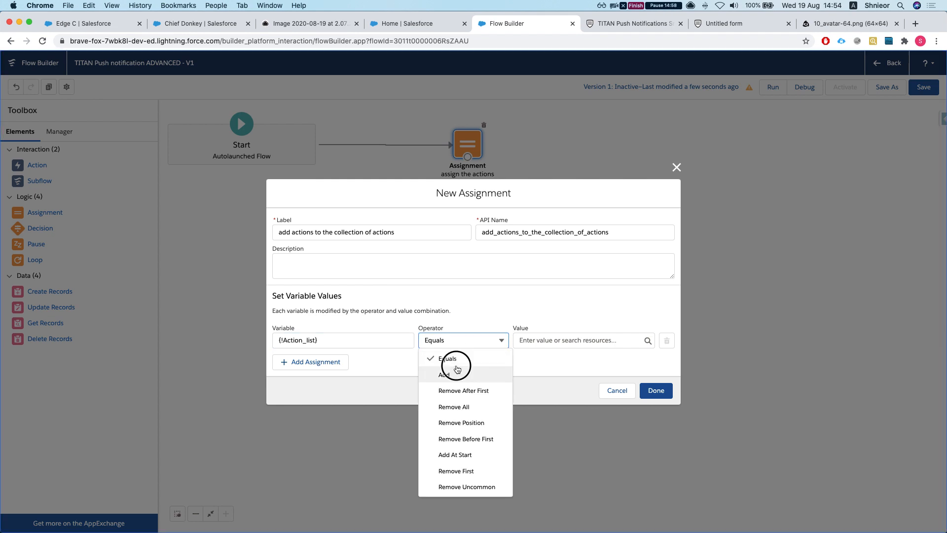
left_click(464, 374)
left_click(561, 340)
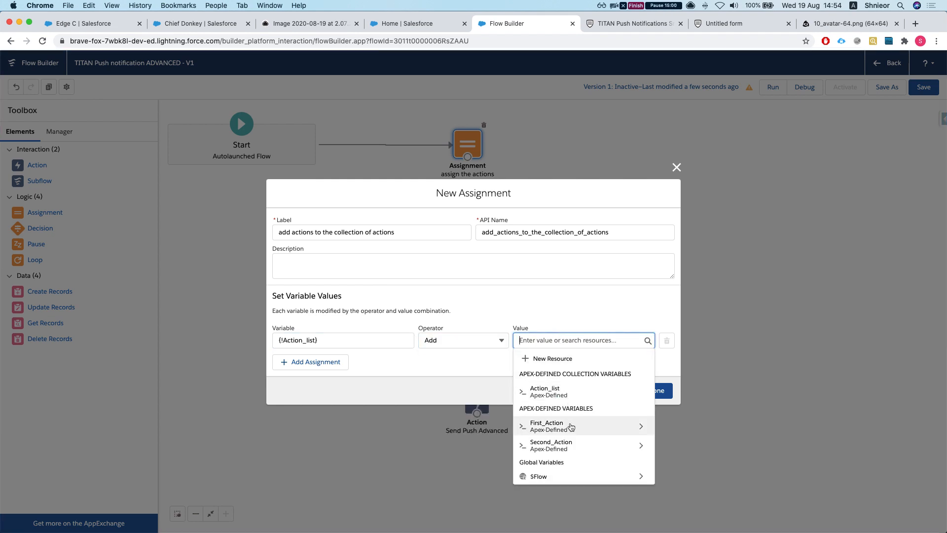
left_click(540, 424)
- Add a second row that adds Second_Action to Action_list with the Add operator, and finish the assignment
left_click(336, 368)
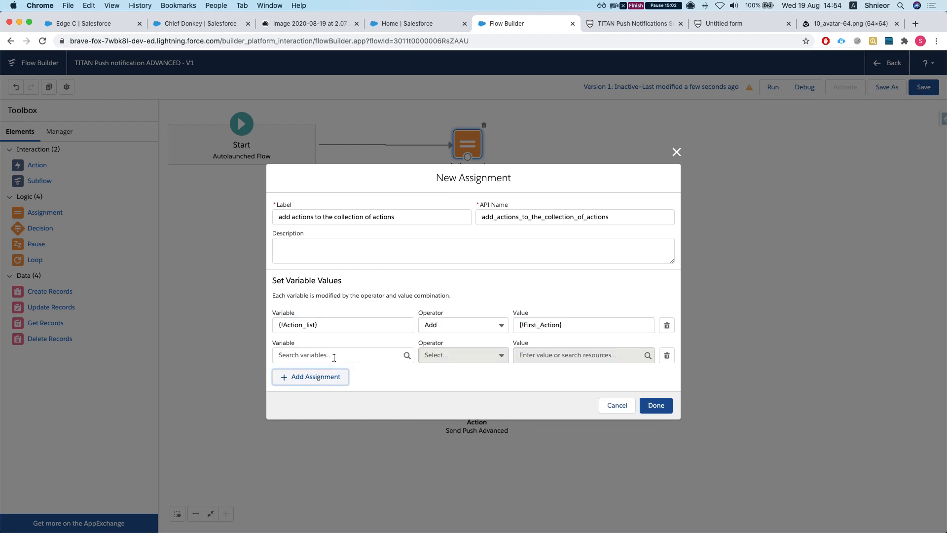
left_click(333, 357)
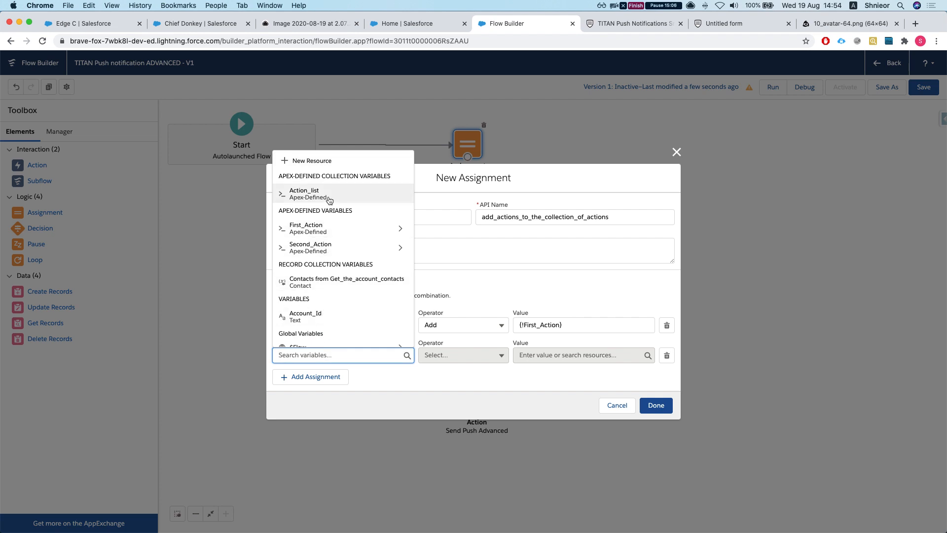
left_click(325, 195)
left_click(445, 356)
left_click(443, 390)
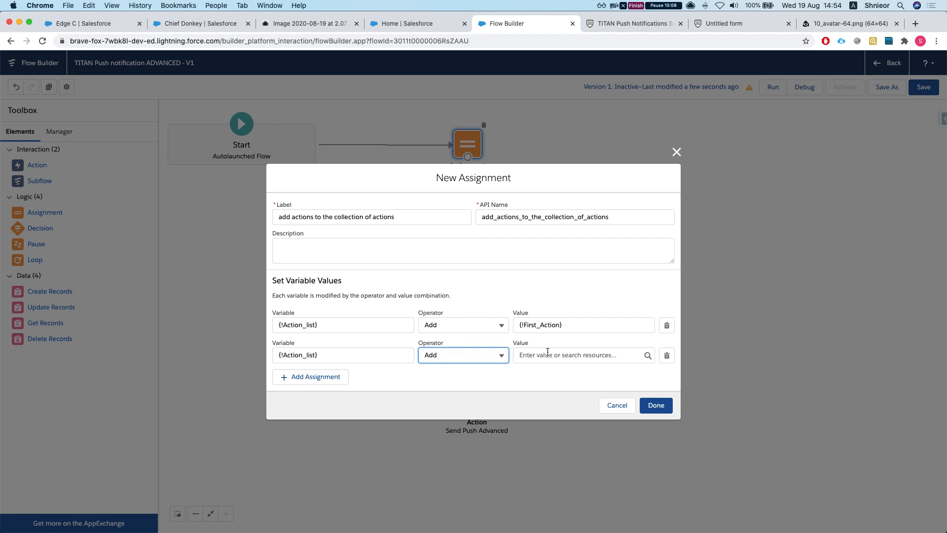
left_click(548, 354)
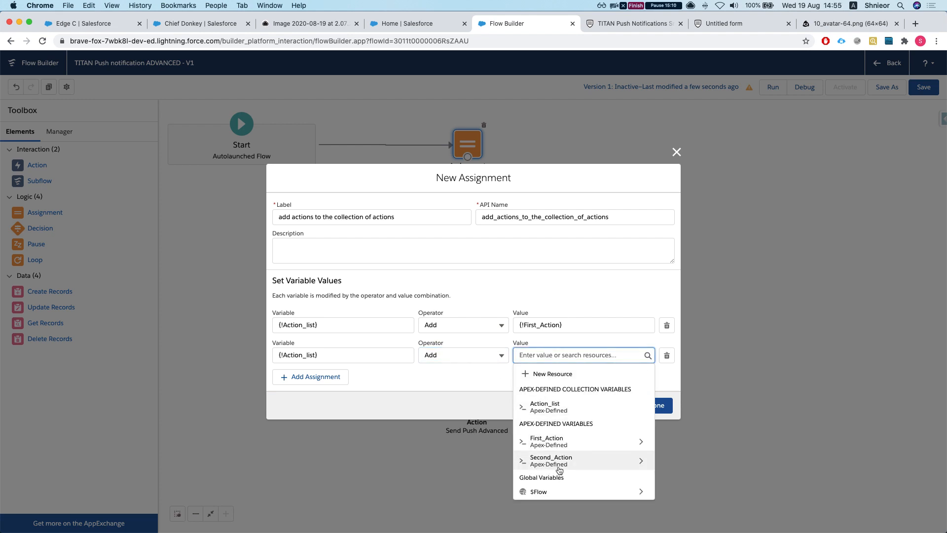
left_click(542, 460)
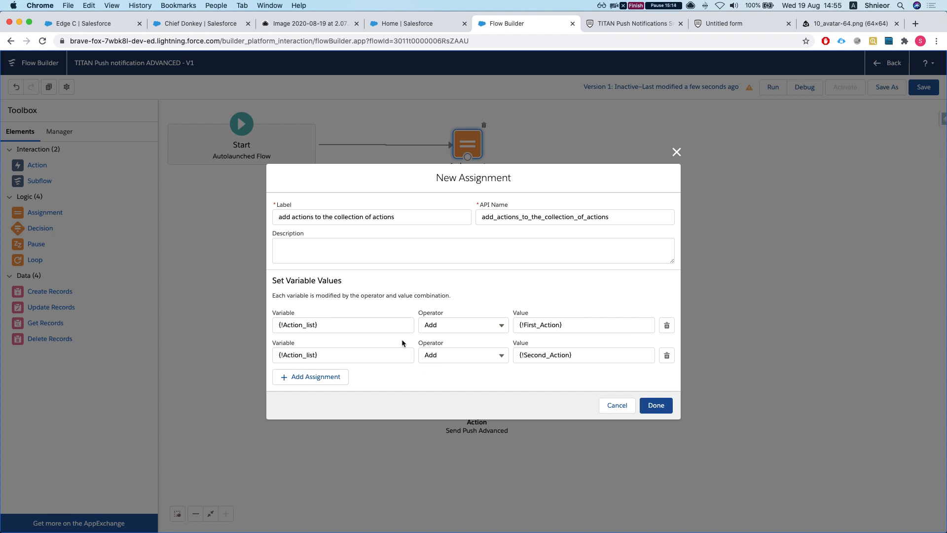
left_click(661, 405)
- Connect "assign the actions" to "add actions to the collection of actions" and that to Get Records, spacing the elements out
left_click_drag(467, 157, 578, 159)
left_click_drag(580, 213, 441, 271)
left_click_drag(460, 151, 385, 143)
left_click_drag(594, 156, 561, 136)
left_click_drag(463, 265, 495, 253)
left_click_drag(567, 150, 459, 275)
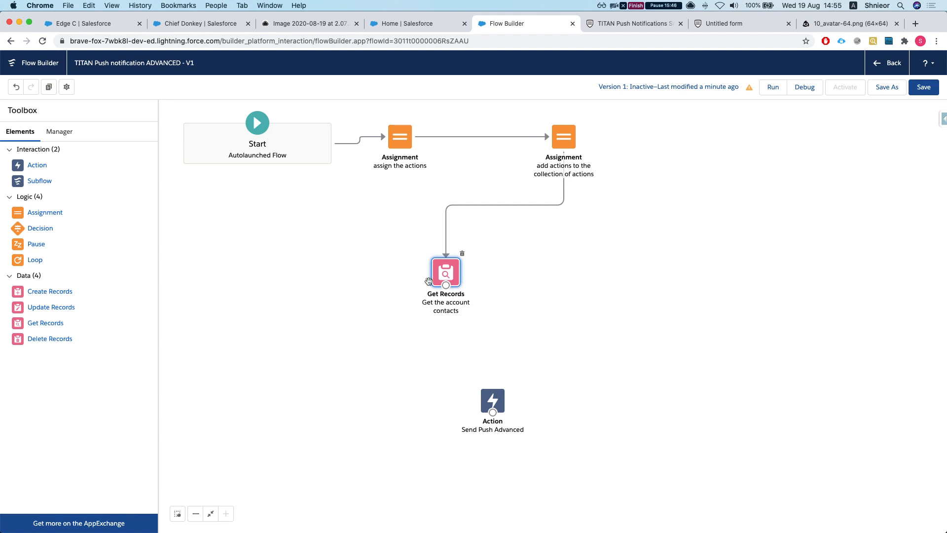
- Add a loop labelled "Loop over the contacts" over the Get_the_account_contacts collection and connect Get Records to it
left_click_drag(33, 263, 566, 281)
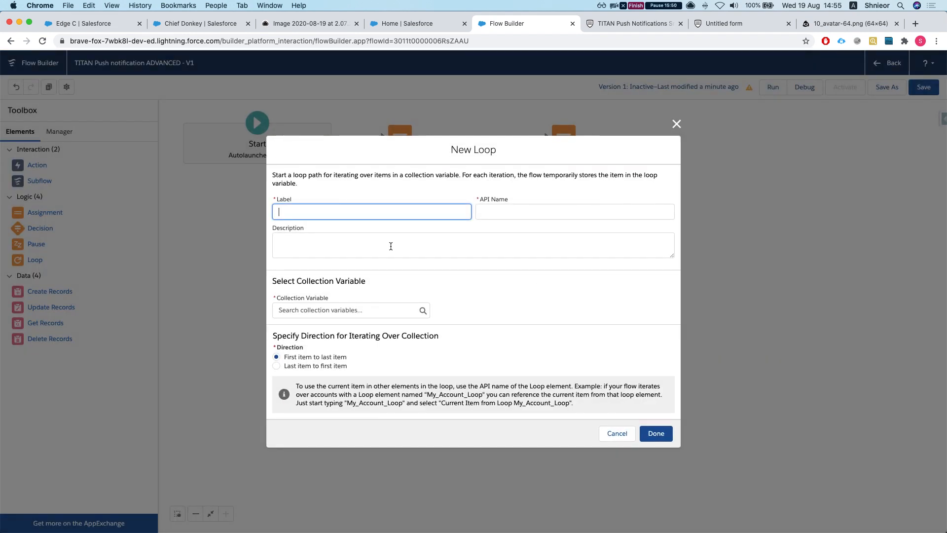
type("Loop over the contacts")
key("Tab")
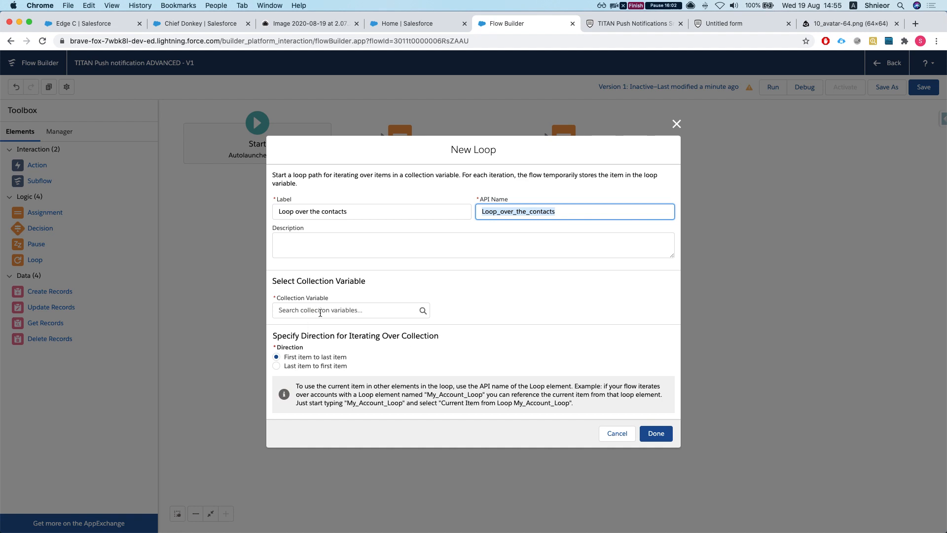
left_click(318, 311)
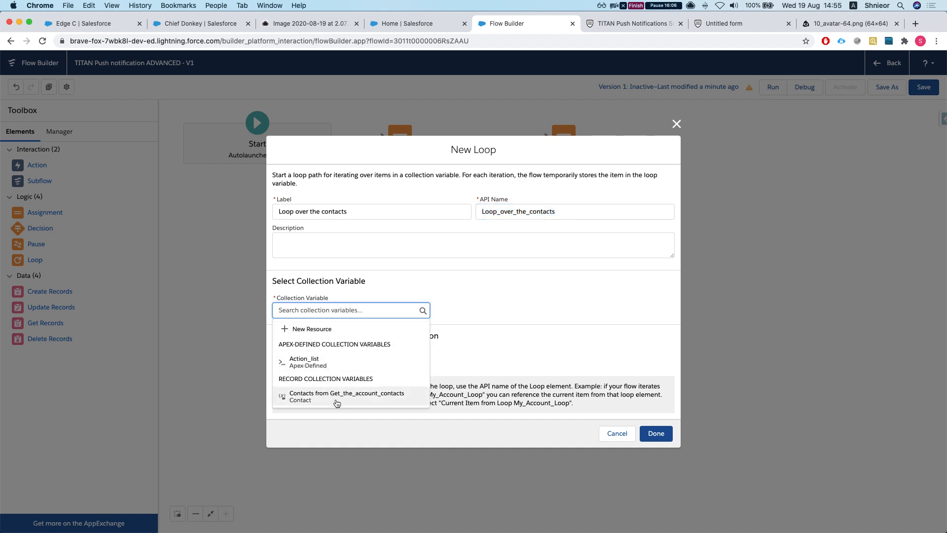
left_click(336, 400)
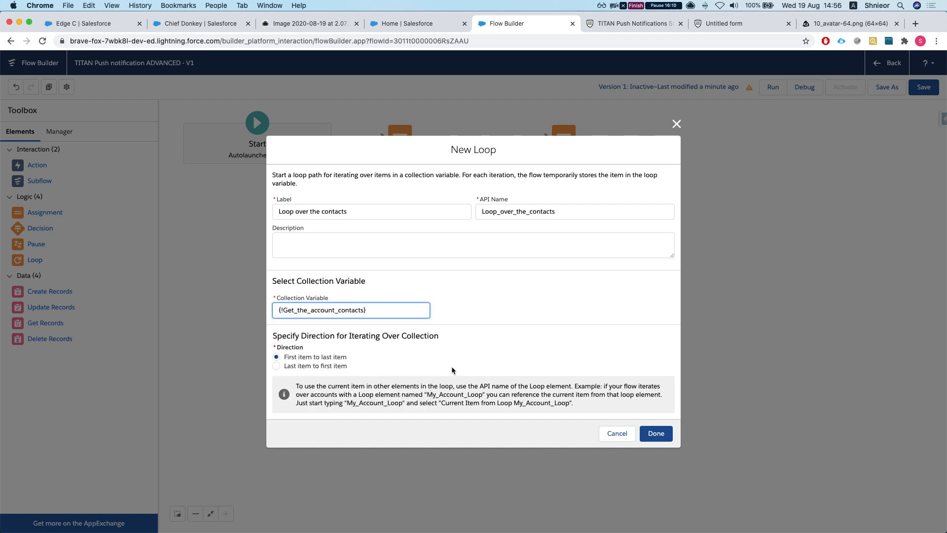
left_click(655, 433)
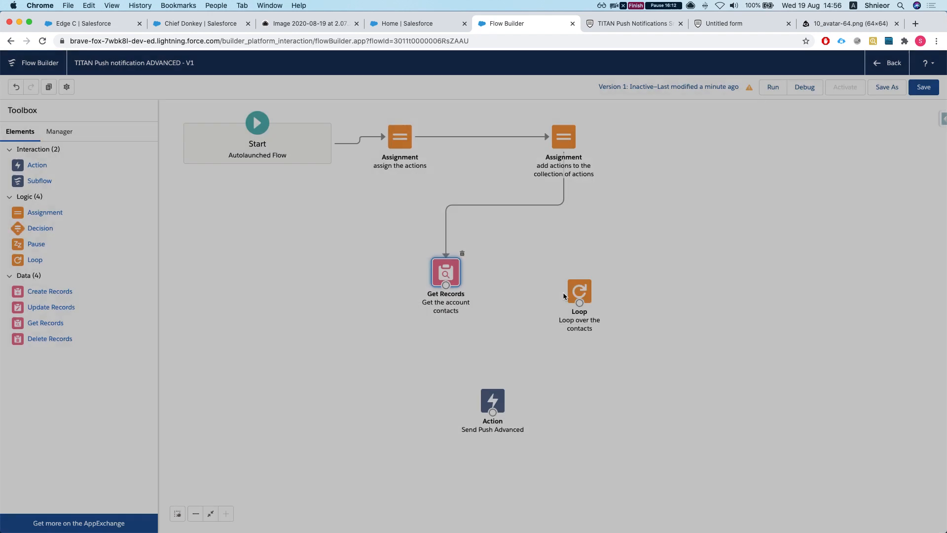
mouse_move(576, 295)
left_mouse_down()
mouse_move(559, 260)
mouse_move(595, 285)
mouse_move(574, 281)
left_mouse_up()
left_click_drag(446, 284, 594, 271)
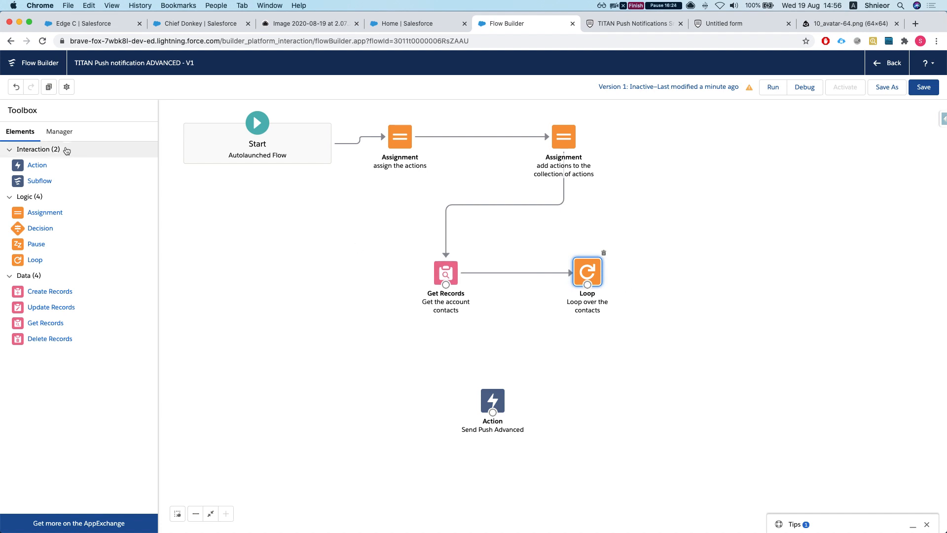
- Create an Apex-Defined variable resource named Notification using the class Form_Builder__PushNotificationStructure
left_click(59, 131)
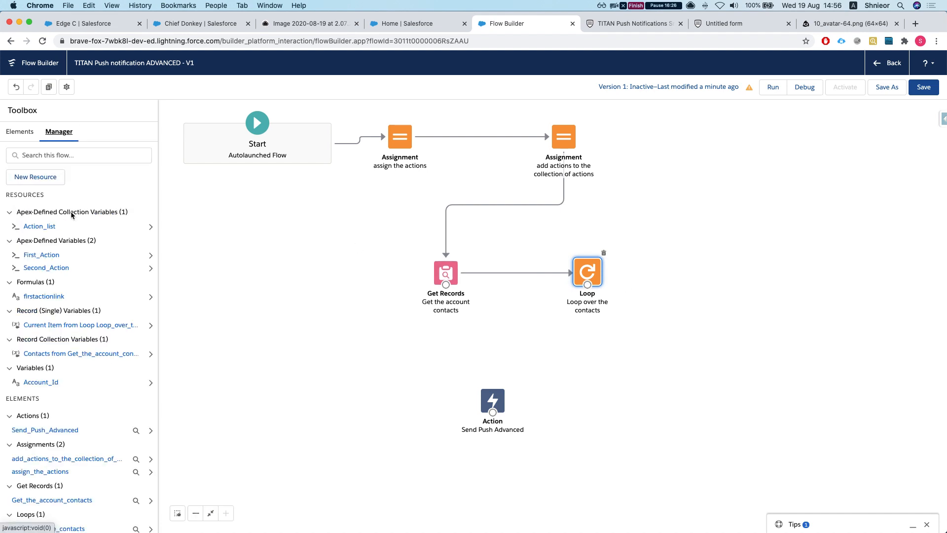
left_click(41, 177)
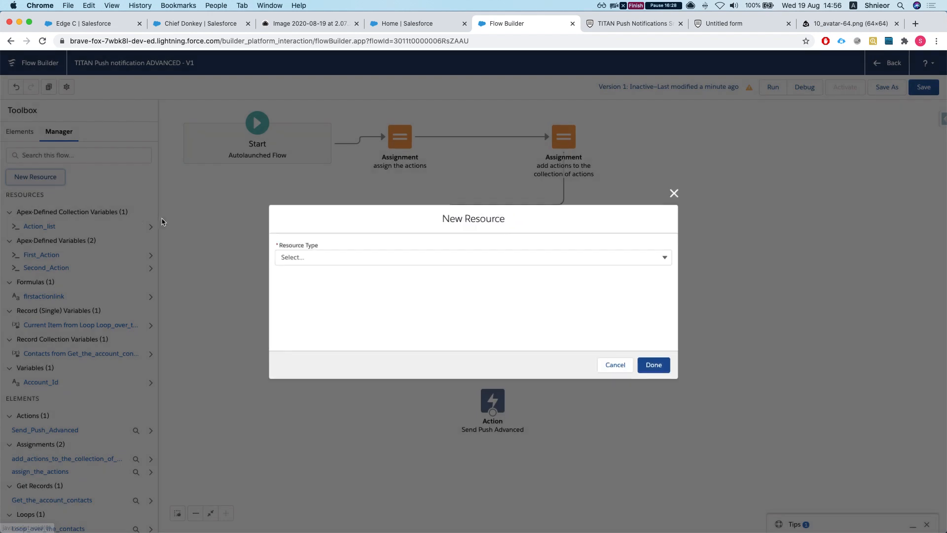
left_click(366, 257)
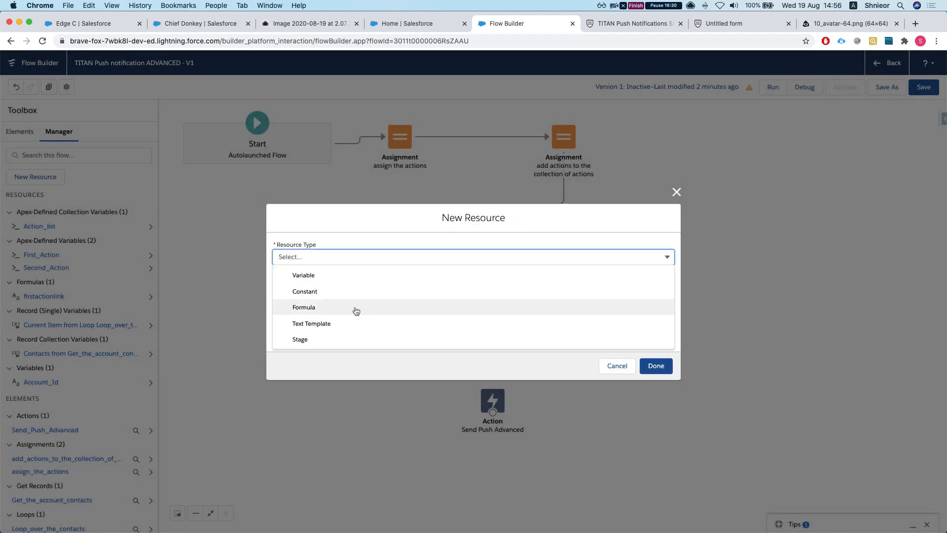
left_click(332, 275)
left_click(325, 280)
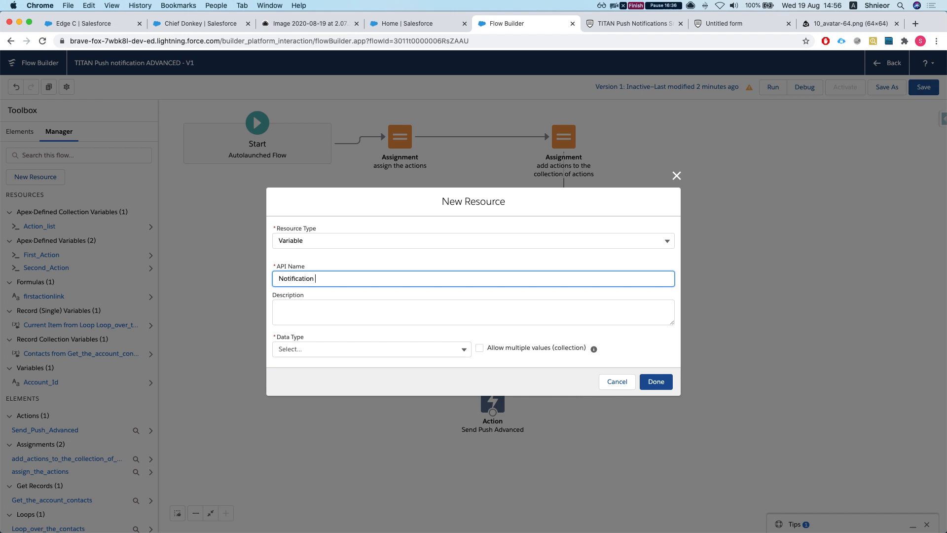
left_click(324, 350)
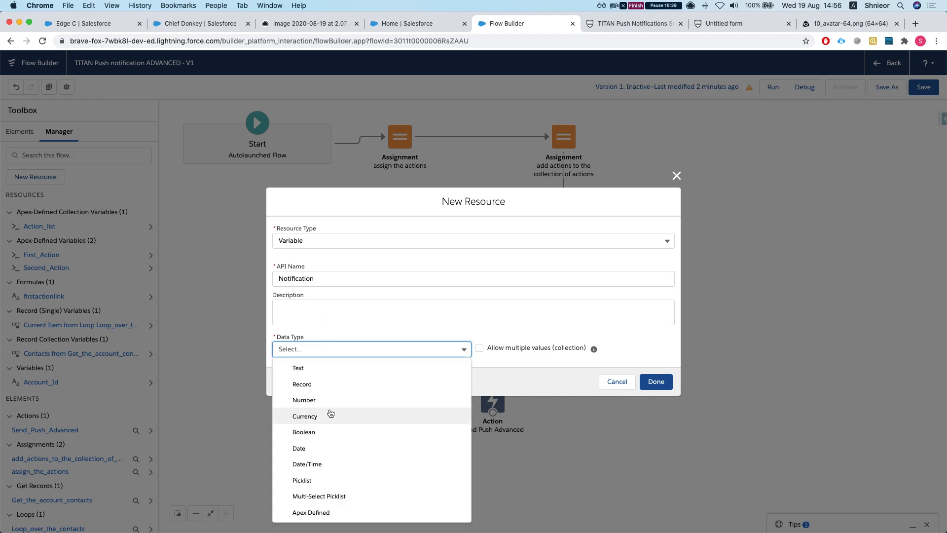
left_click(321, 512)
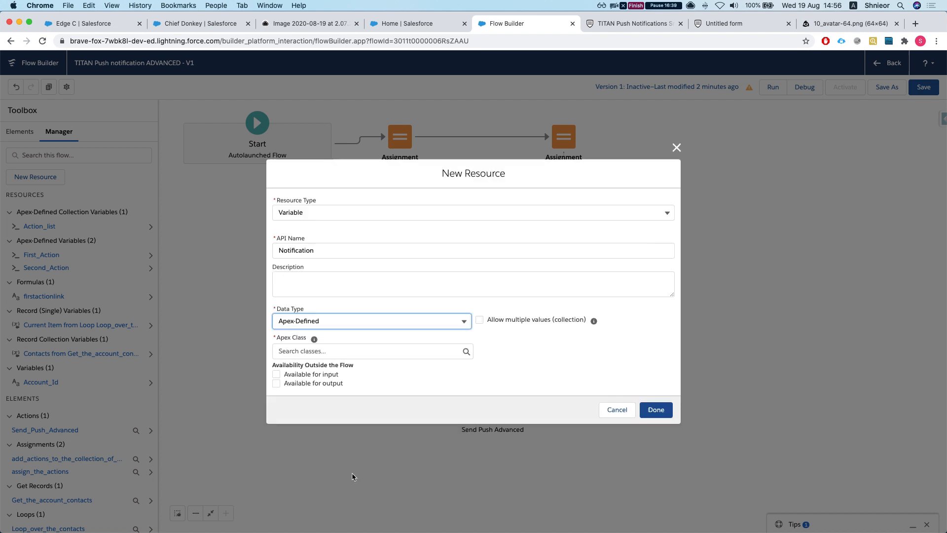
left_click(327, 351)
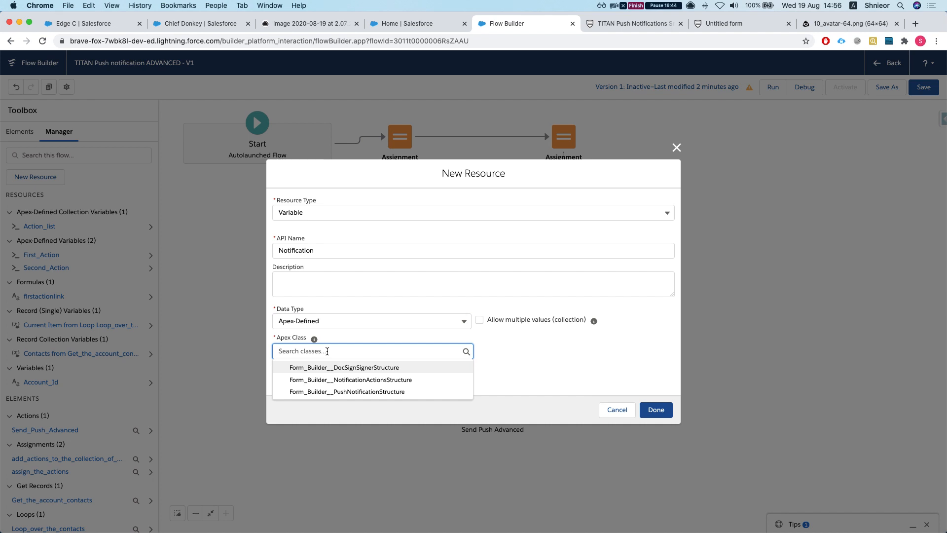
left_click(312, 392)
left_click(657, 416)
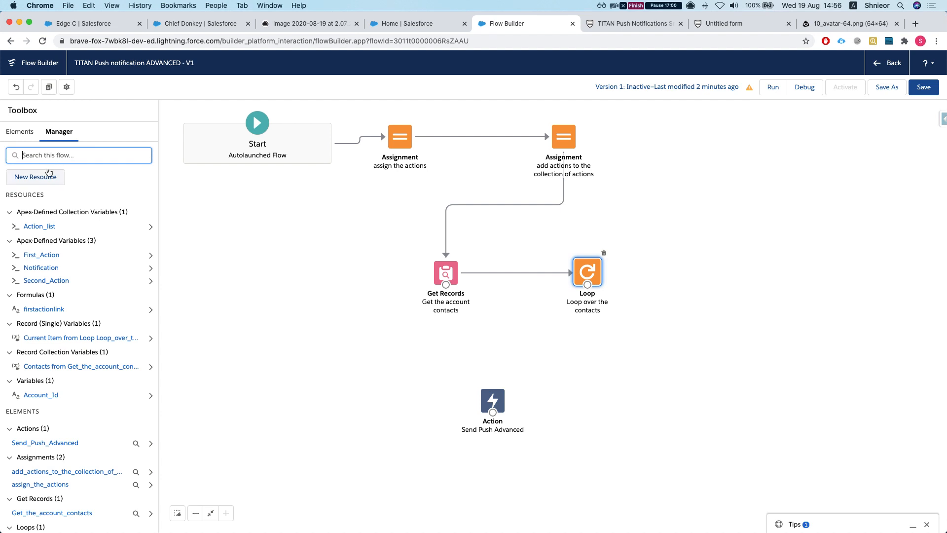
- Start a new resource of type Variable with the API name Notification_List
left_click(50, 176)
left_click(432, 252)
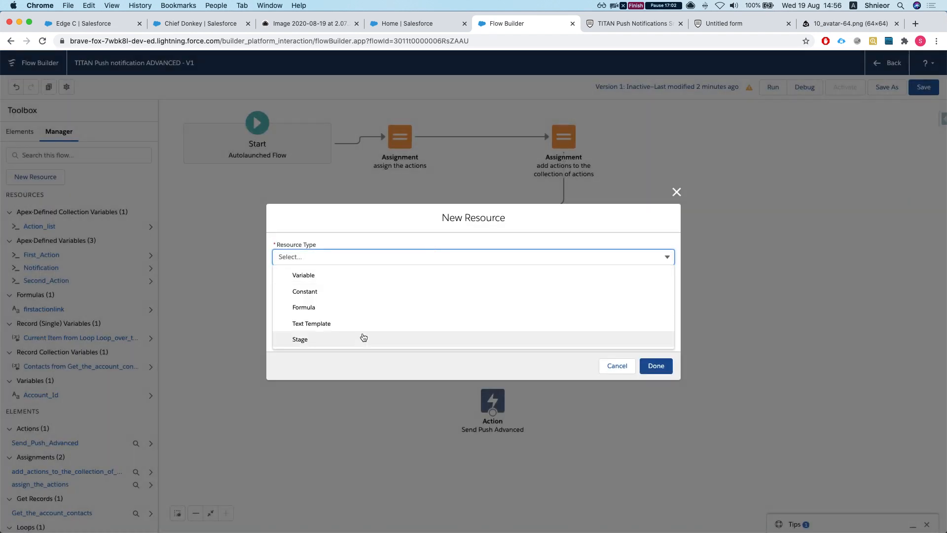
left_click(321, 275)
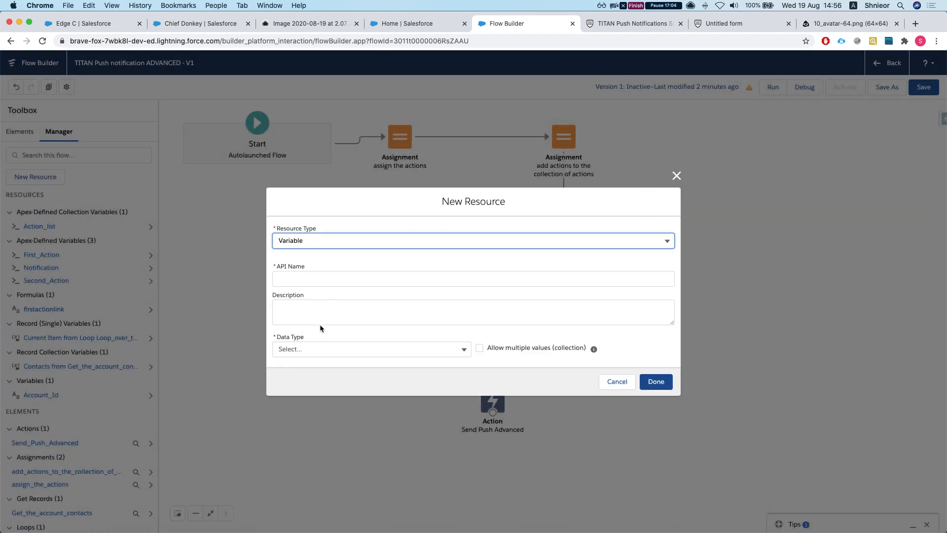
type("no")
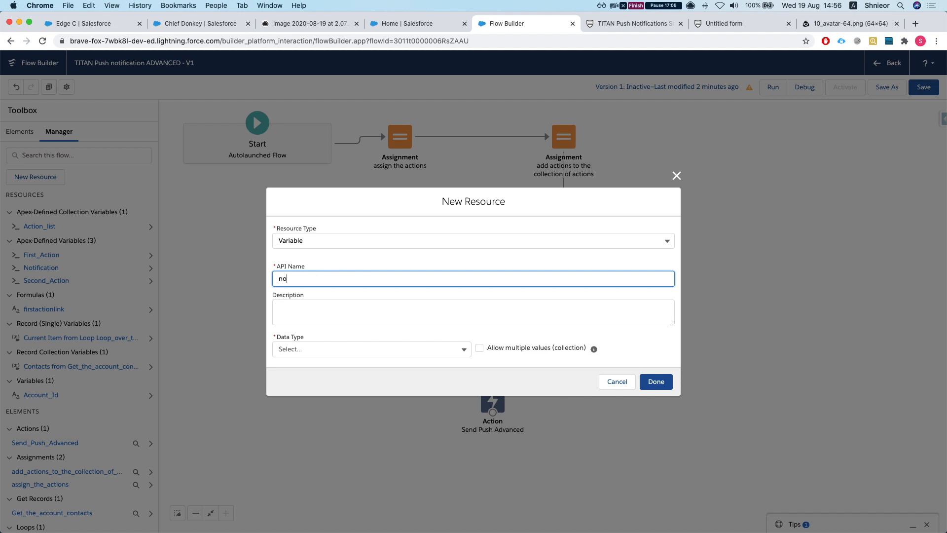
type("ti")
key("BackSpace")
key("BackSpace")
key("BackSpace")
key("BackSpace")
type("no")
key("BackSpace")
key("BackSpace")
type("Nitification")
right_click(293, 279)
left_click(310, 285)
type("_List")
- Make the variable an Apex-Defined collection allowing multiple values, using the class Form_Builder__PushNotificationStructure, and finish creating it
left_click(338, 349)
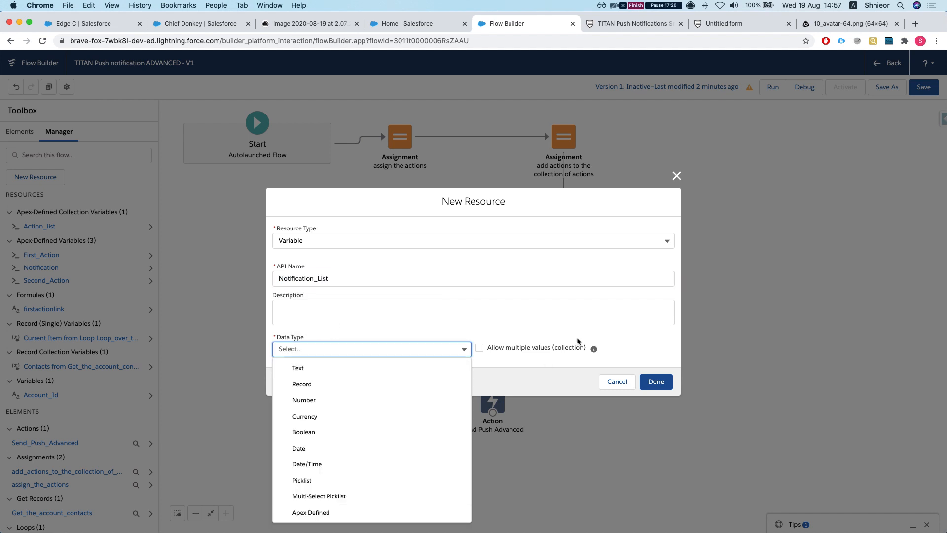
left_click(339, 512)
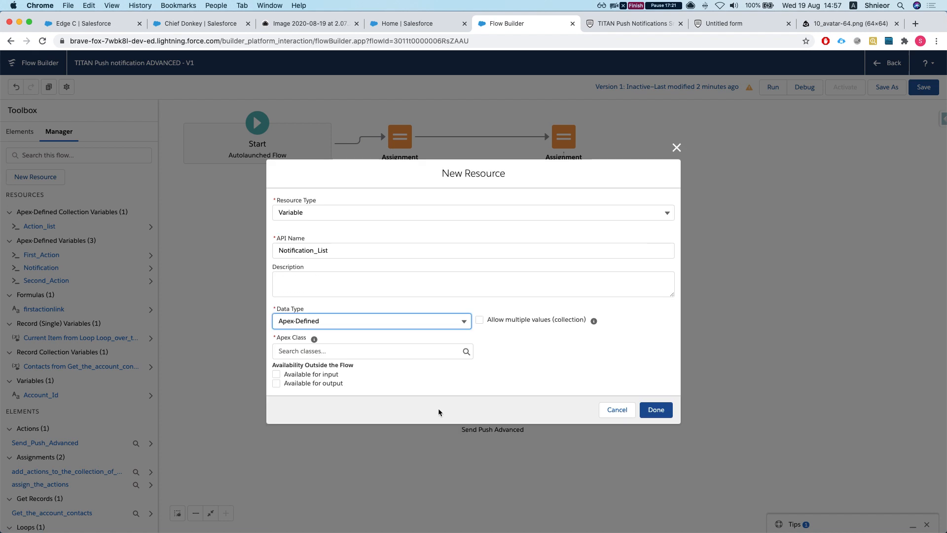
left_click(479, 320)
left_click(386, 352)
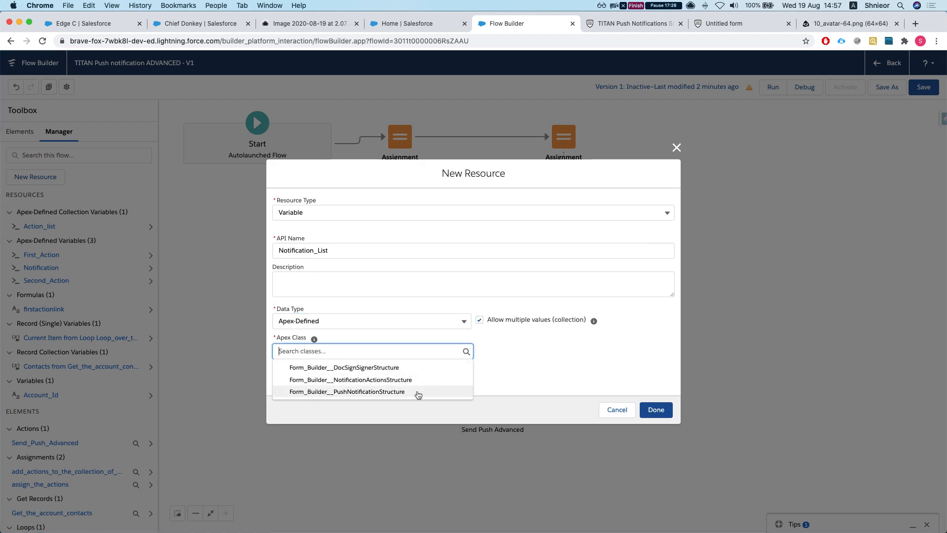
left_click(418, 393)
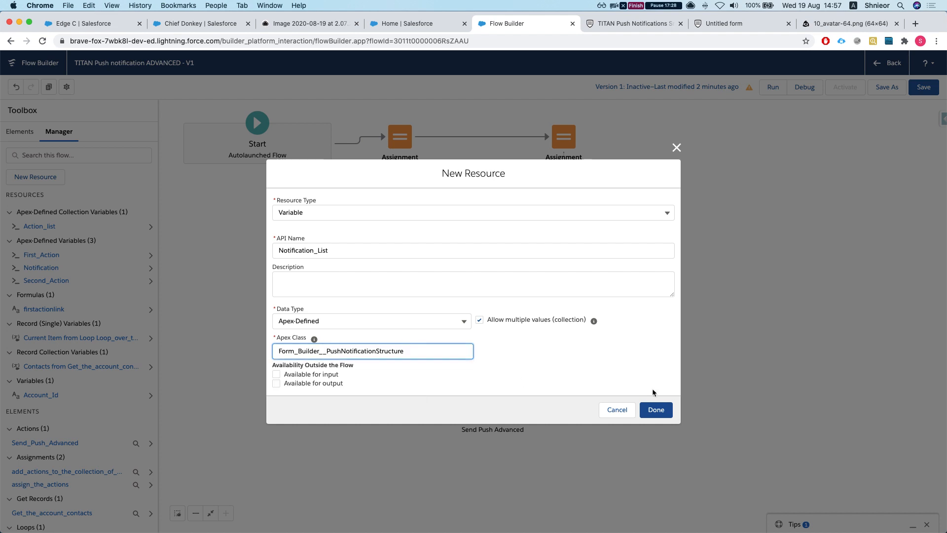
left_click(665, 412)
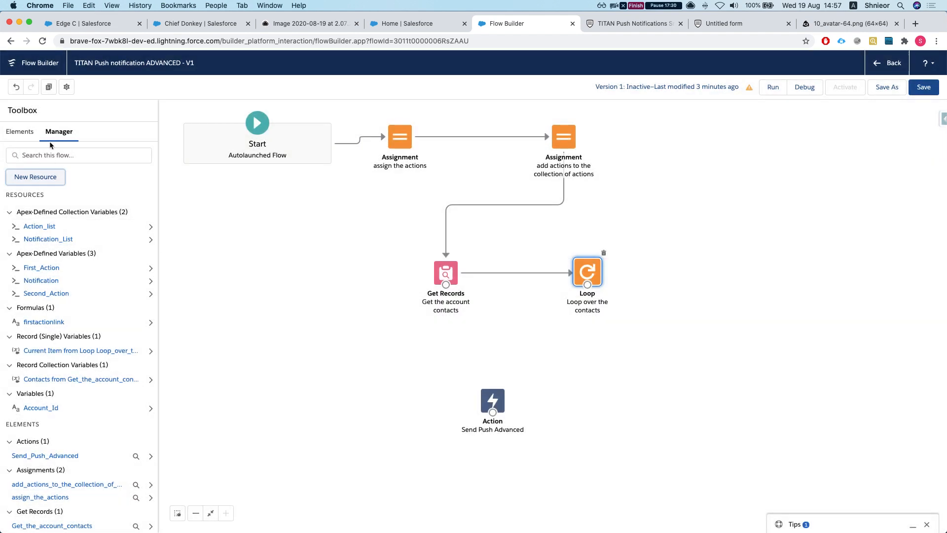
- Add an assignment element beside the loop and label it "Assign Notification", with the API name Assign_Notification
left_click(20, 131)
left_click_drag(40, 217, 714, 271)
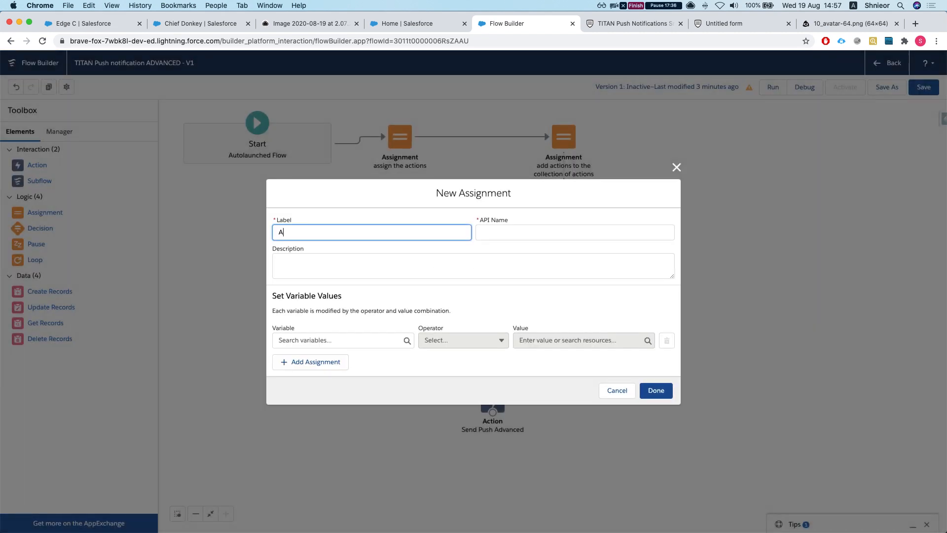
type("Assgin")
key("BackSpace")
key("BackSpace")
key("BackSpace")
type("ign Notification")
key("Tab")
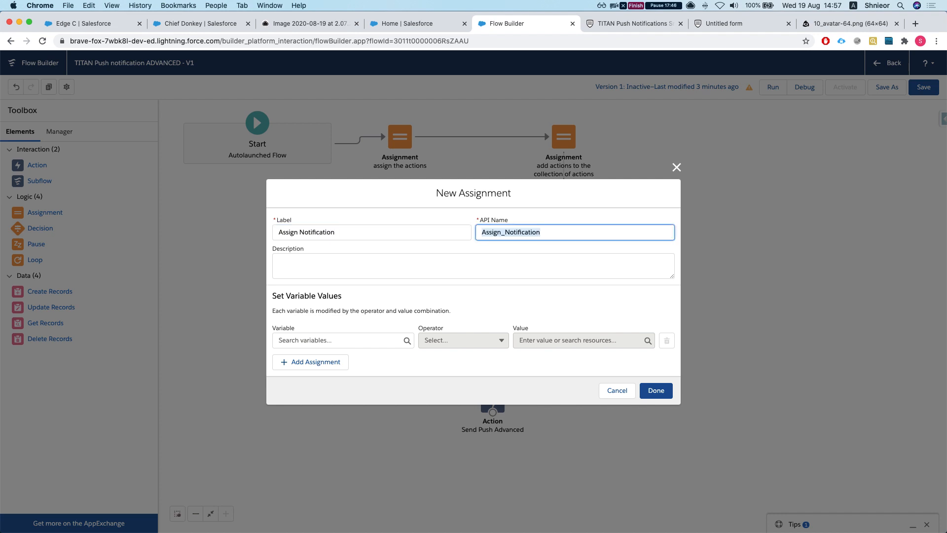
- In the first assignment row, set Notification.actions equal to the Action_list collection
left_click(374, 344)
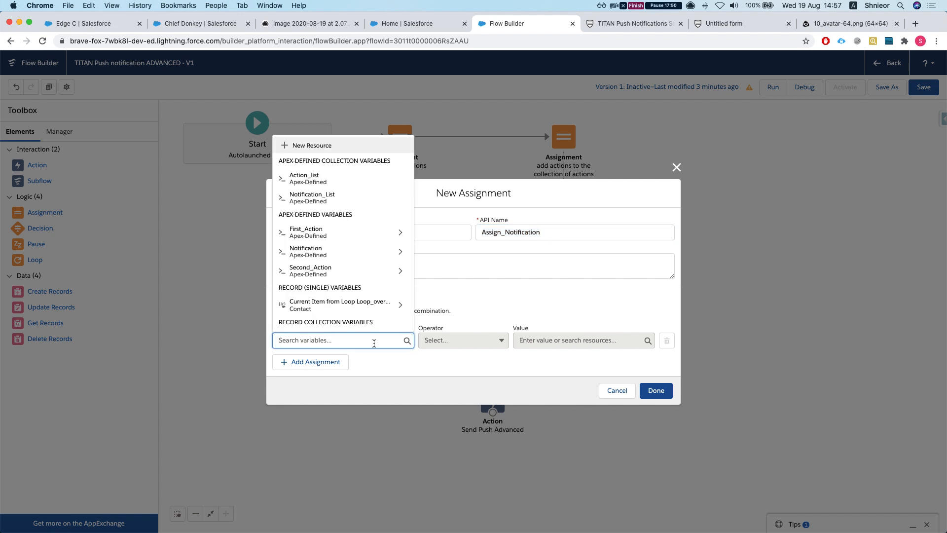
scroll(338, 300, "down", 1)
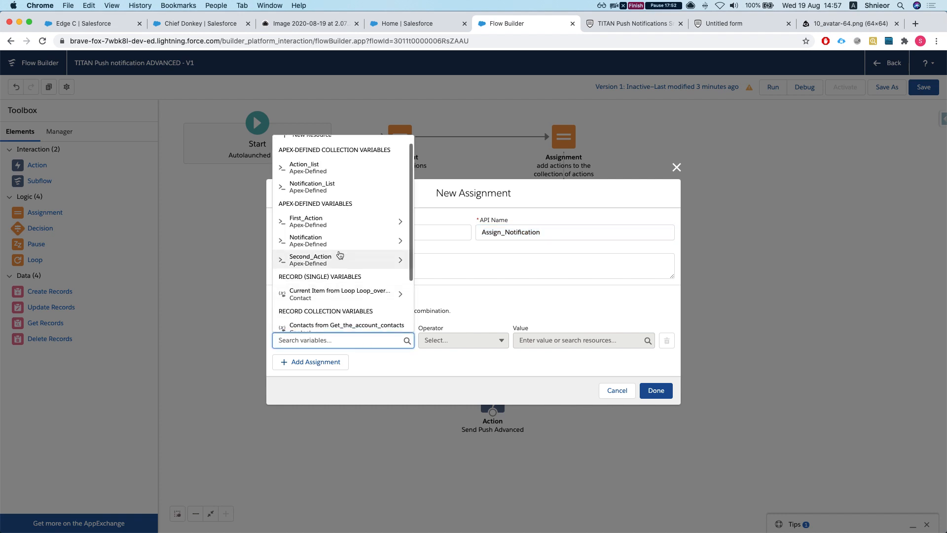
left_click(340, 243)
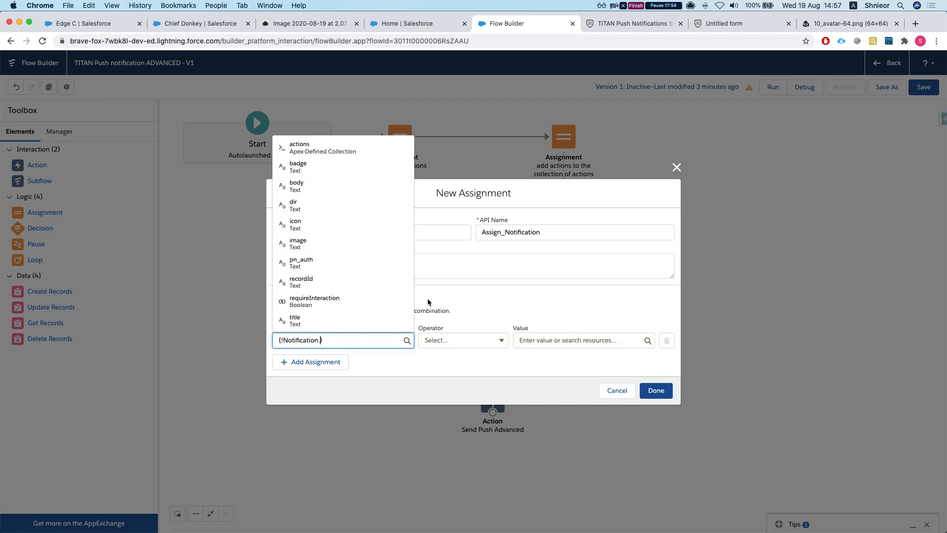
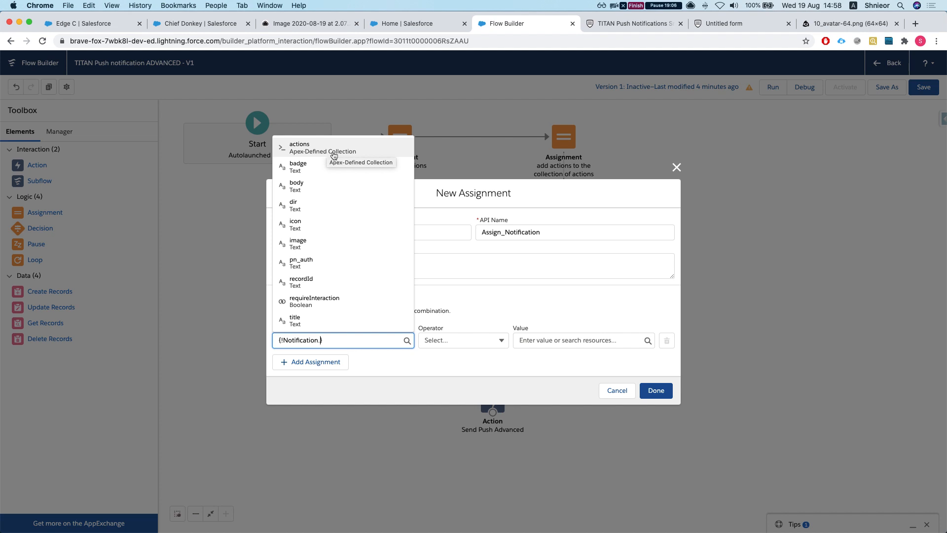
left_click(334, 156)
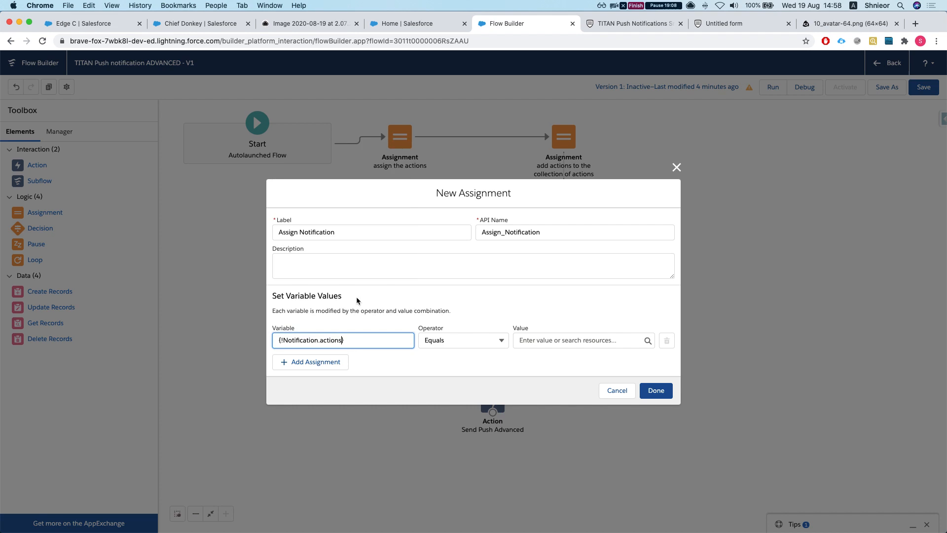
left_click(551, 339)
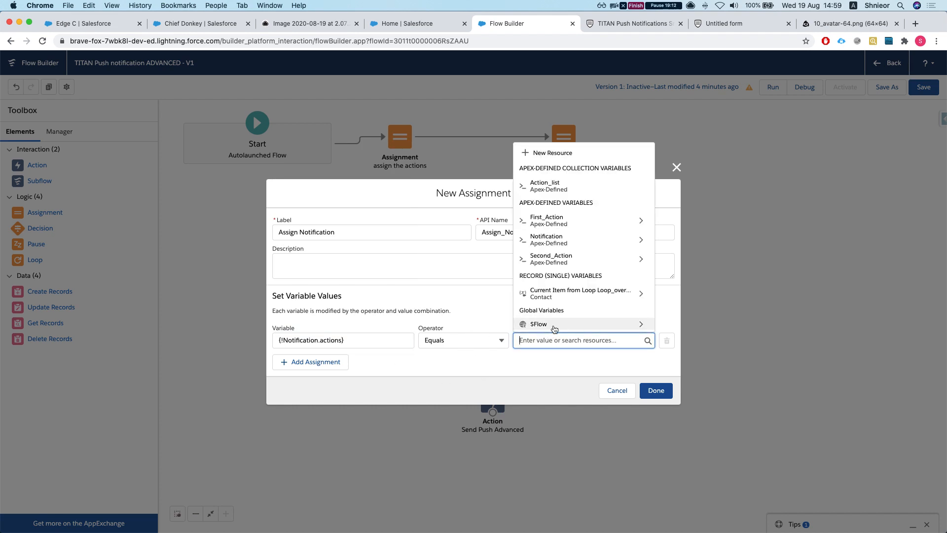
left_click(567, 187)
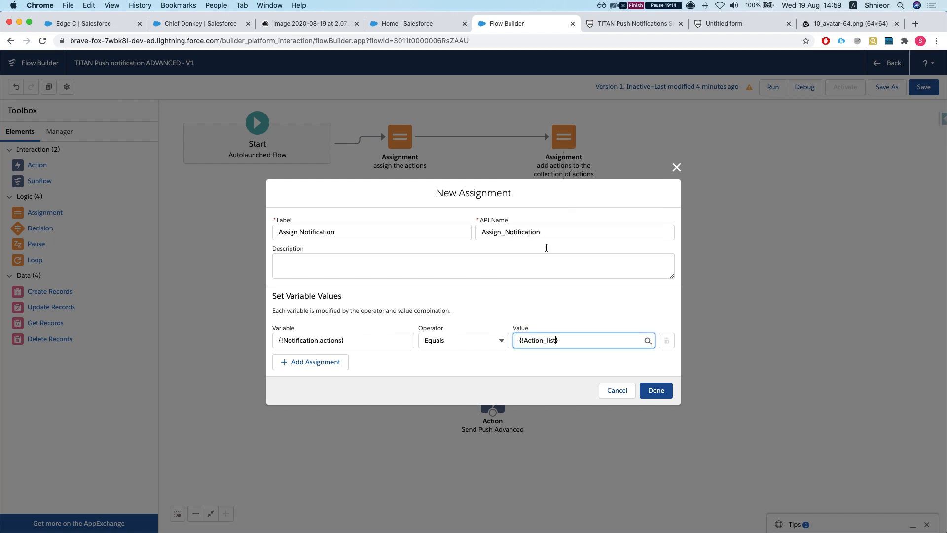
- Add four more empty rows to the Assign Notification assignment
left_click(331, 365)
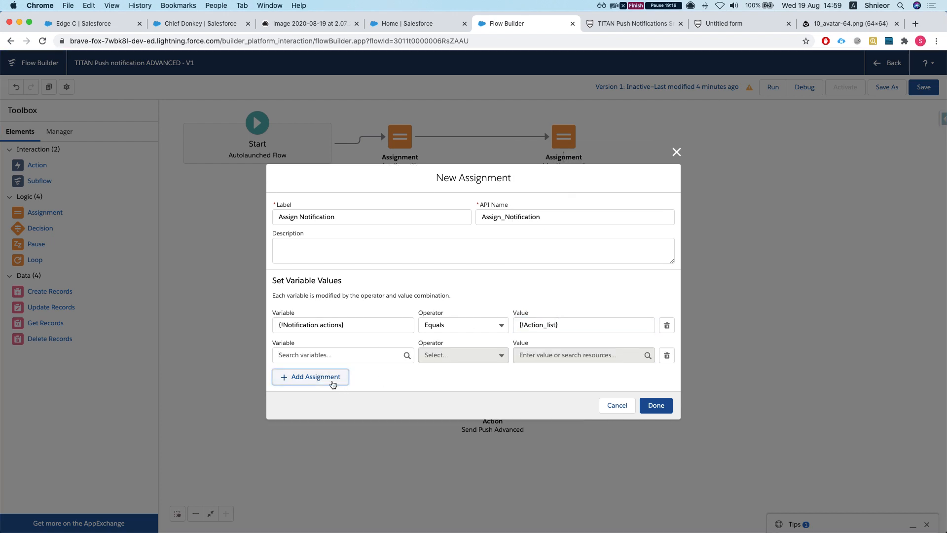
left_click(329, 384)
left_click(321, 393)
left_click(314, 405)
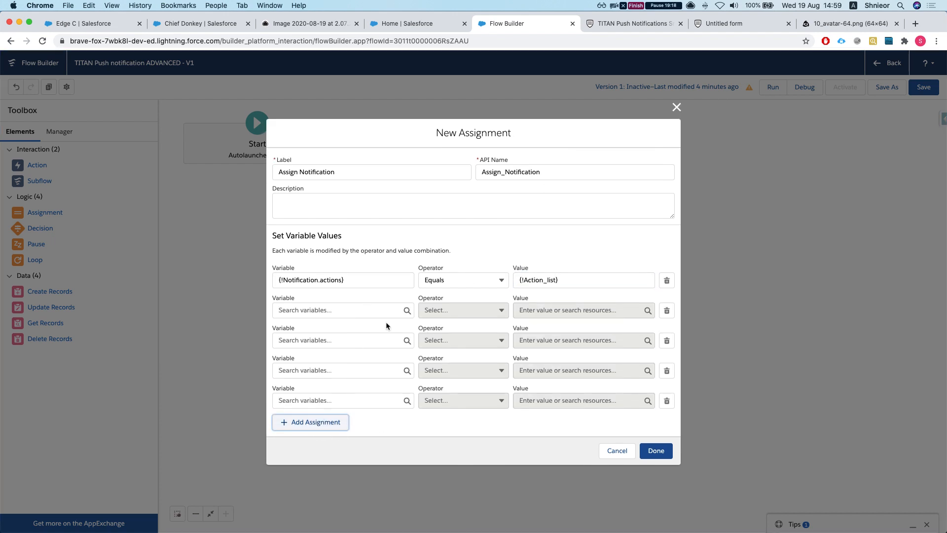
- Choose the body field of the Notification variable as the second row's variable
left_click(407, 311)
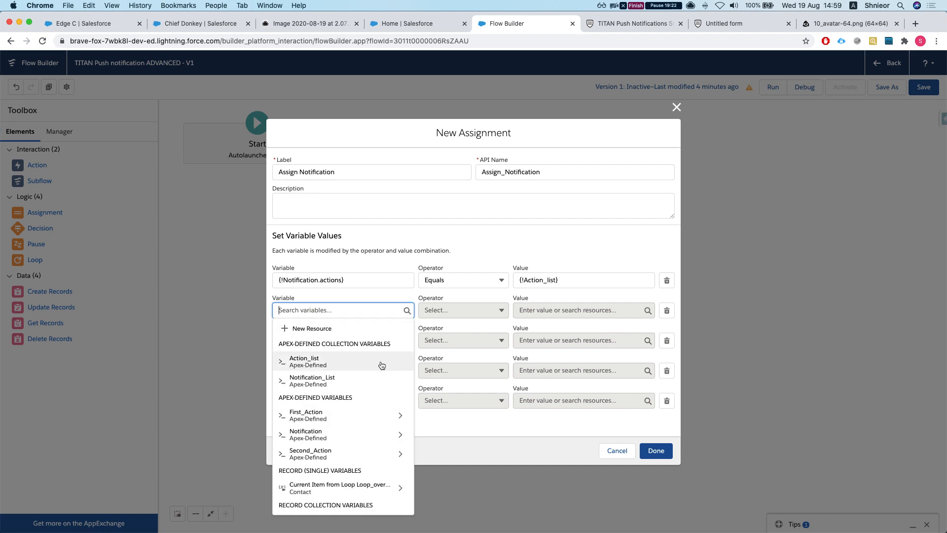
scroll(378, 379, "down", 1)
scroll(373, 398, "down", 2)
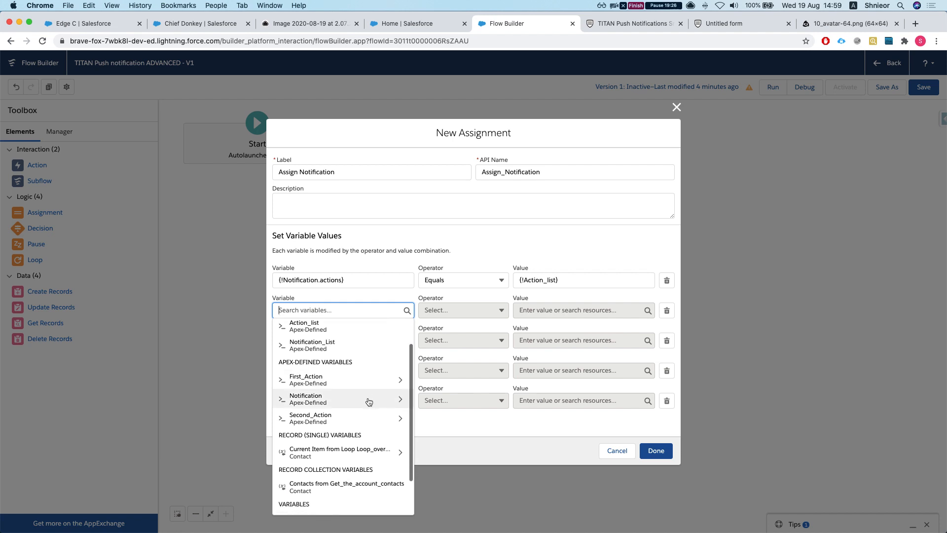
scroll(370, 401, "up", 2)
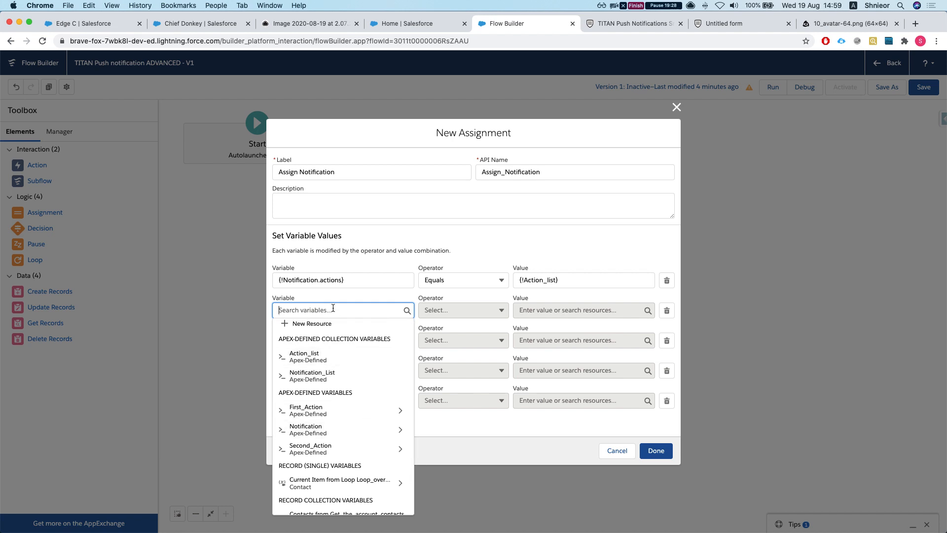
type("not")
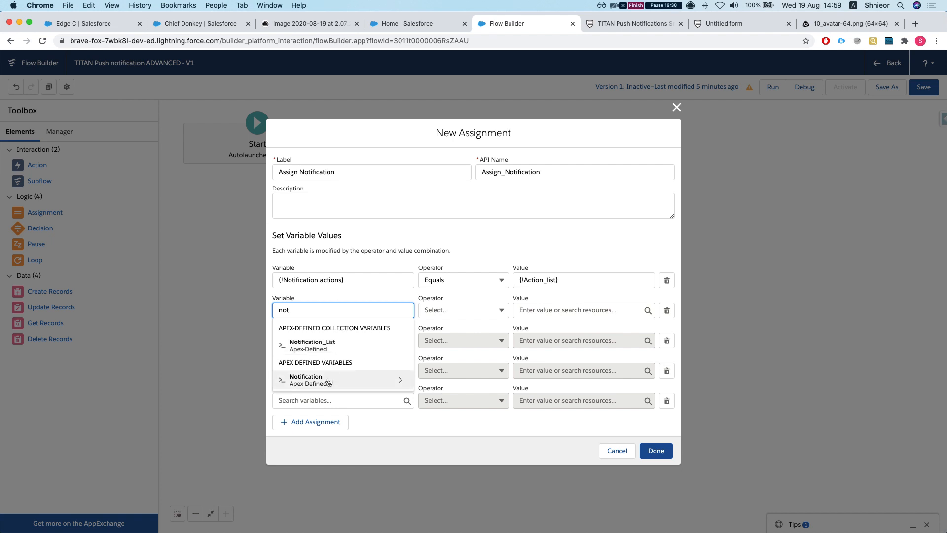
left_click(331, 382)
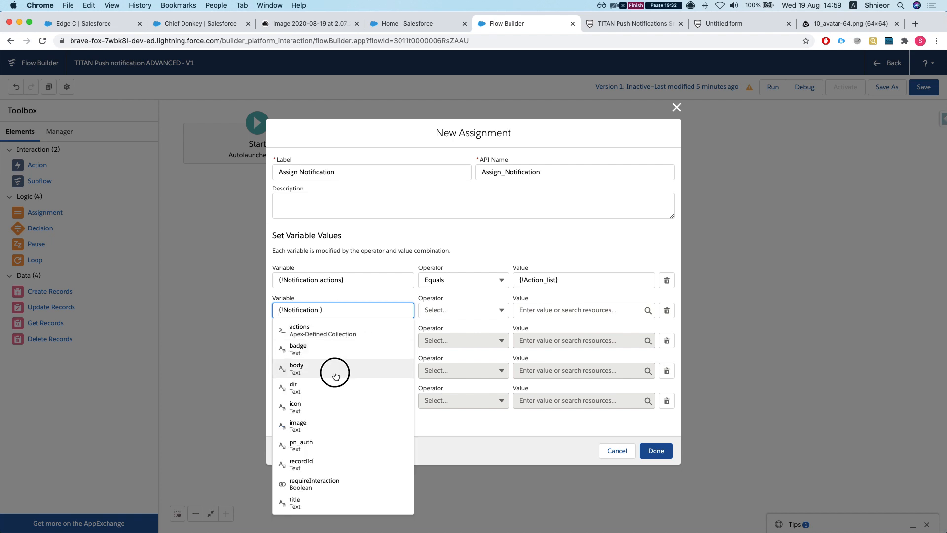
left_click(333, 373)
- Set the Notification.body value to the LastName field of the current contact from Loop_over_the_contacts
left_click(552, 315)
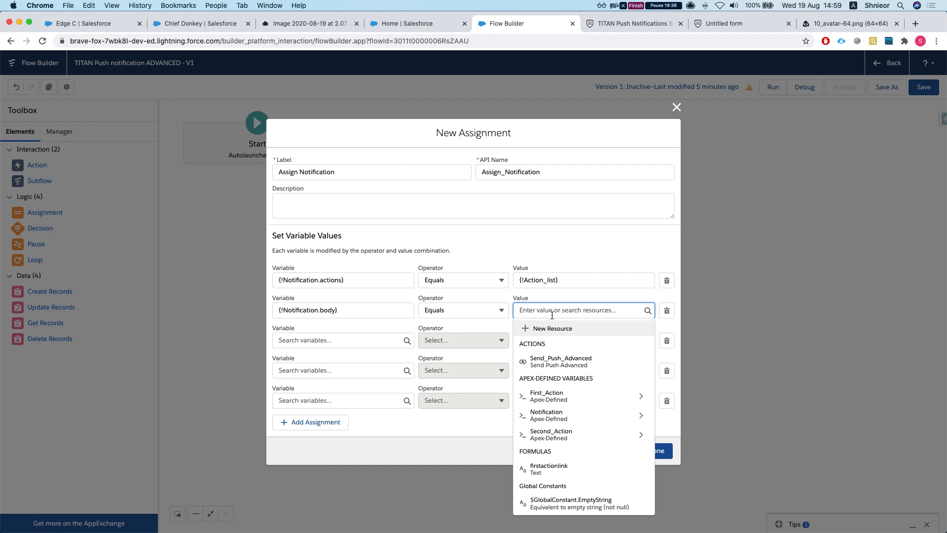
type("contact")
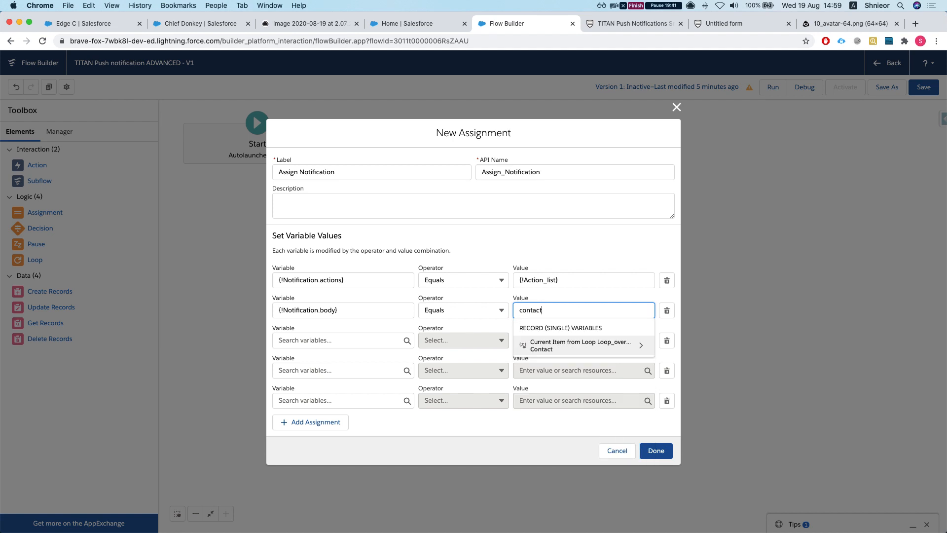
key("Return")
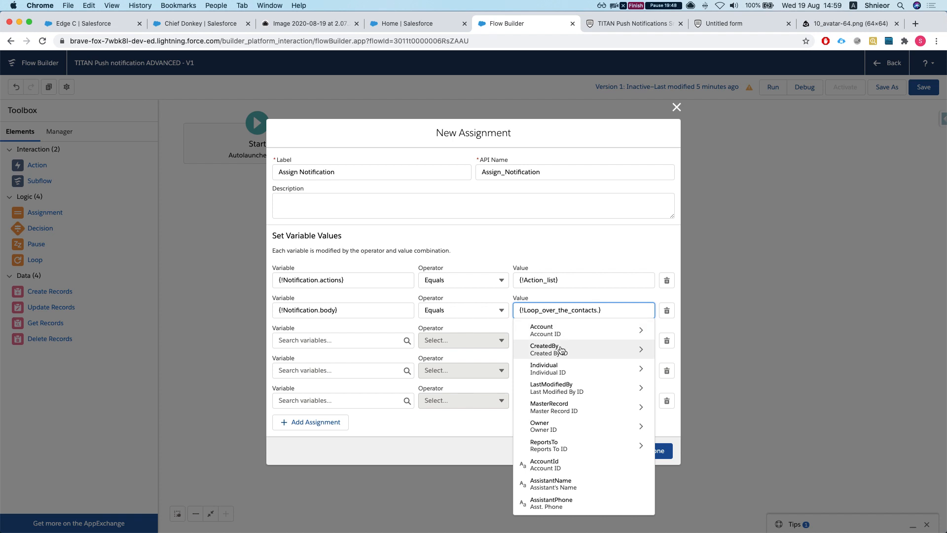
type("lastnam")
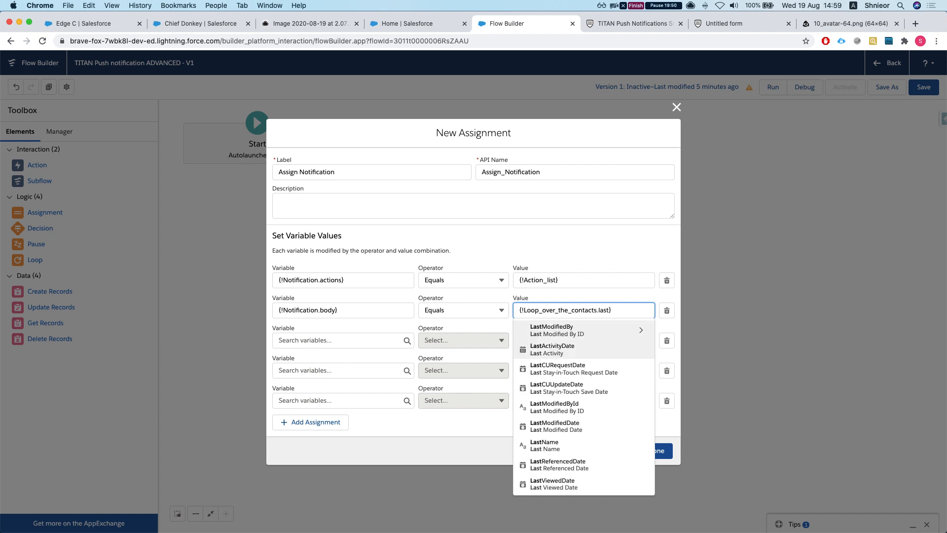
key("BackSpace")
key("BackSpace")
key("BackSpace")
key("BackSpace")
key("BackSpace")
key("BackSpace")
key("BackSpace")
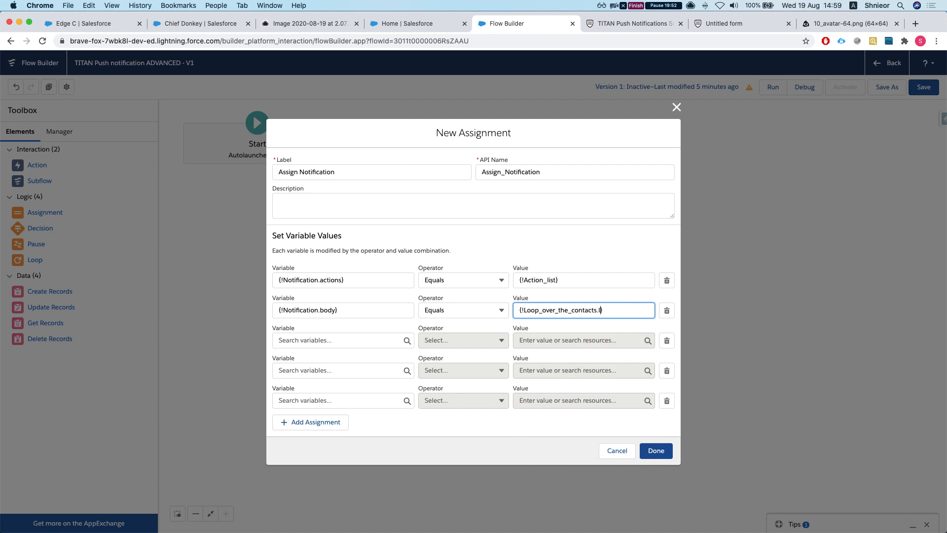
type("la")
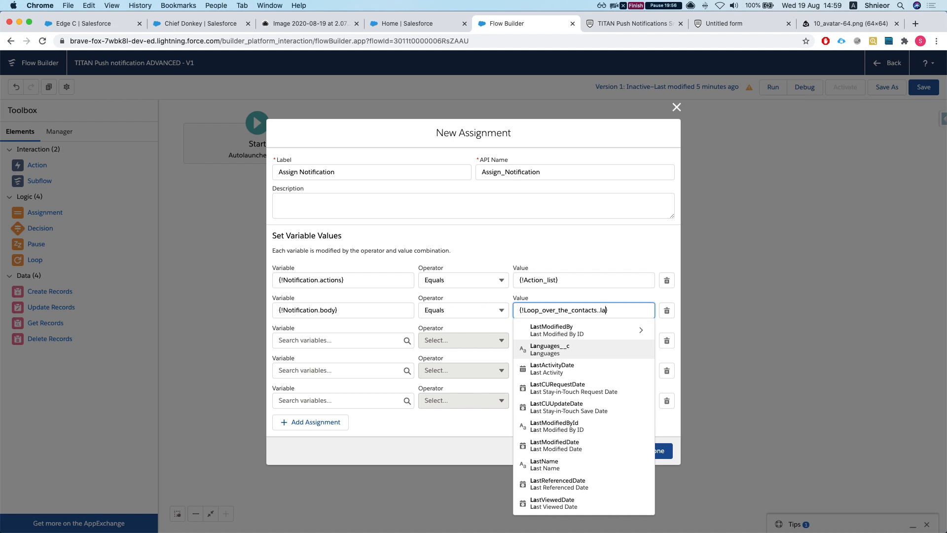
key("Down")
key("Down")
key("Down")
key("Down")
key("Down")
key("Down")
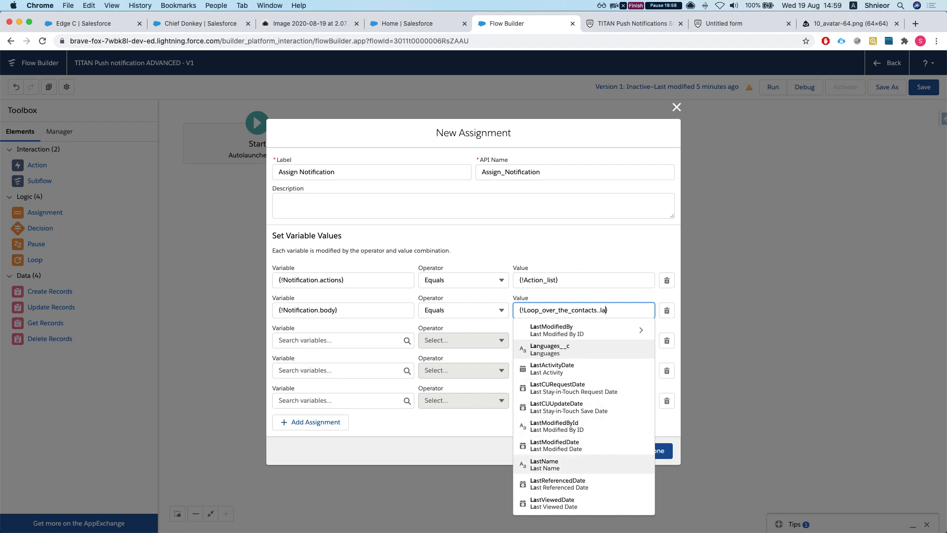
key("Return")
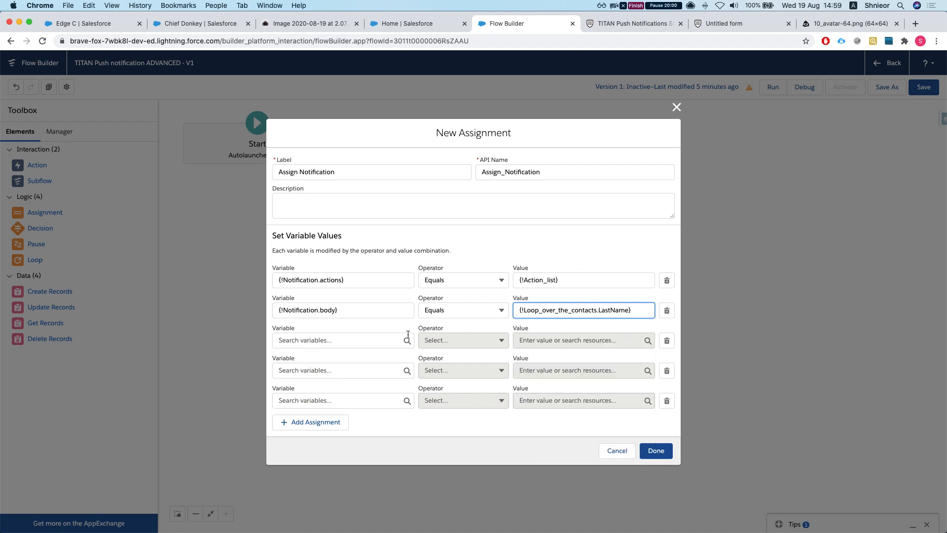
- Copy the LastName reference from the Notification.body value and replace it with the Account Rating field of the current contact from Loop_over_the_contacts
triple_click(603, 310)
key("super+c")
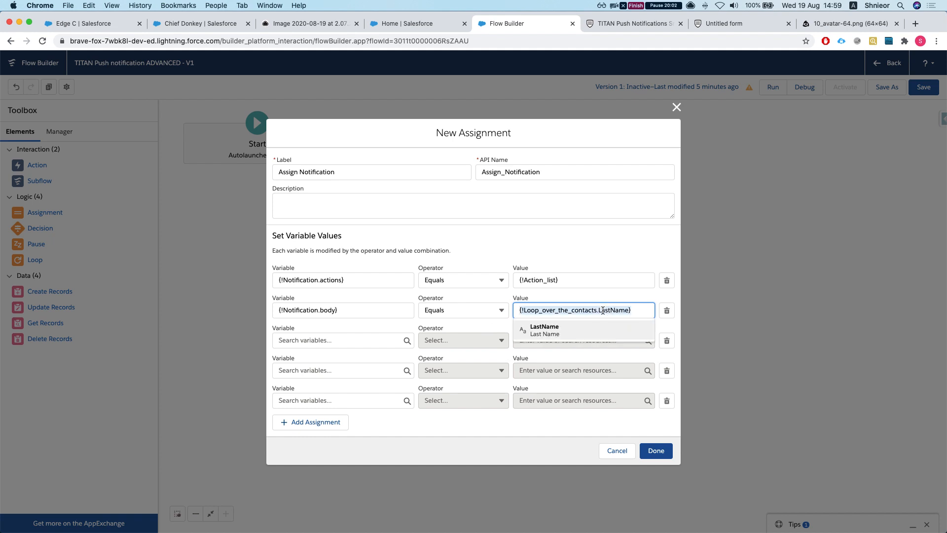
key("BackSpace")
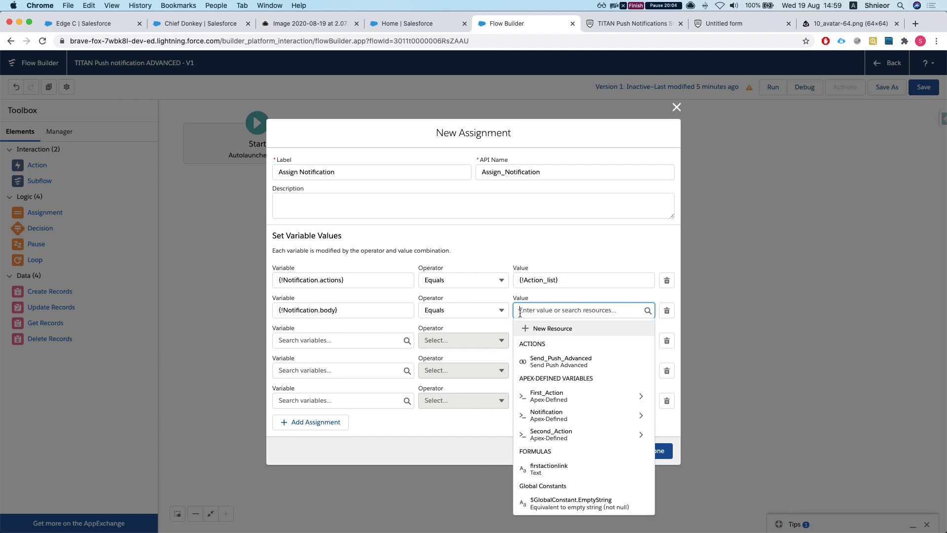
type("contact")
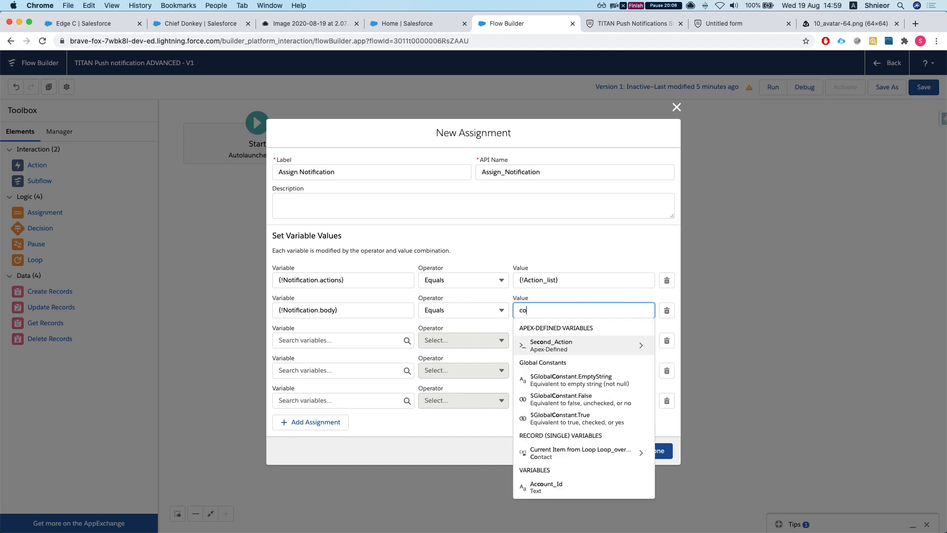
key("Return")
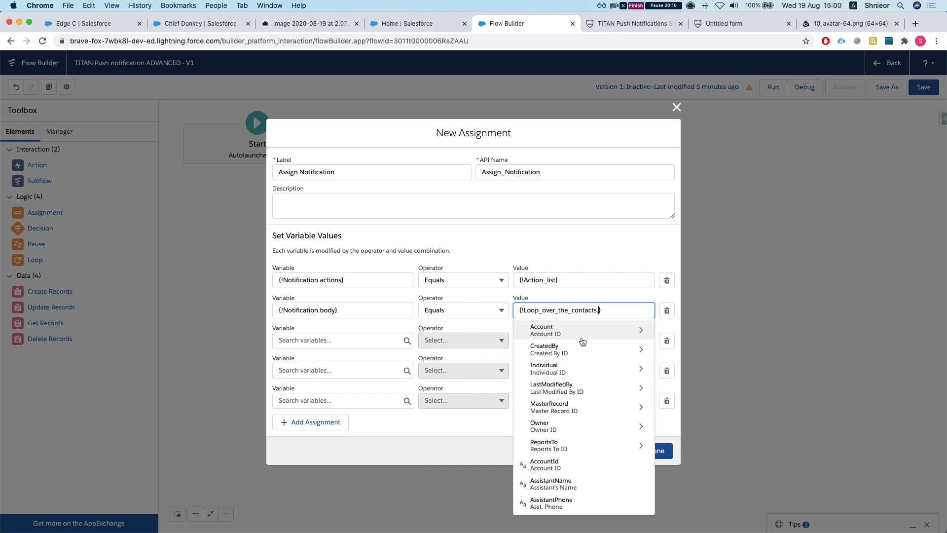
type("acc")
key("Return")
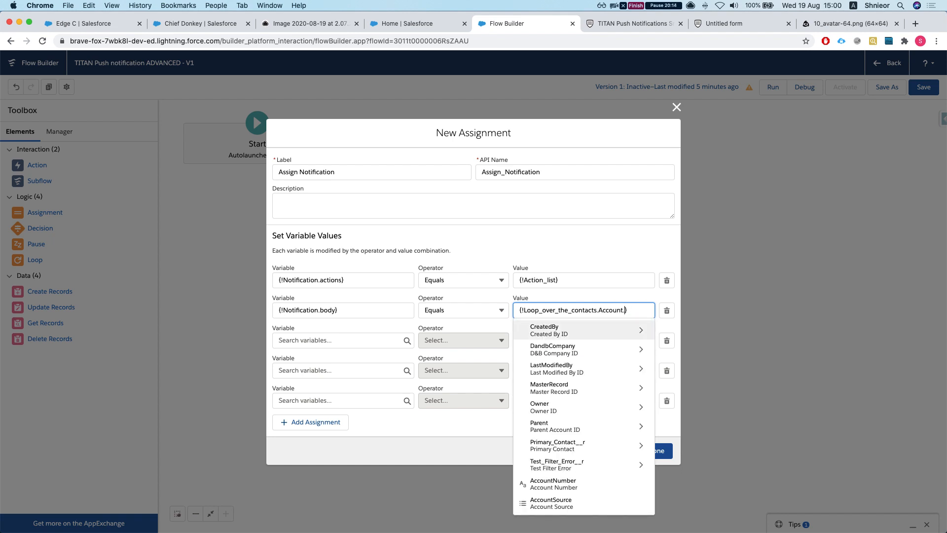
type("rati")
key("Return")
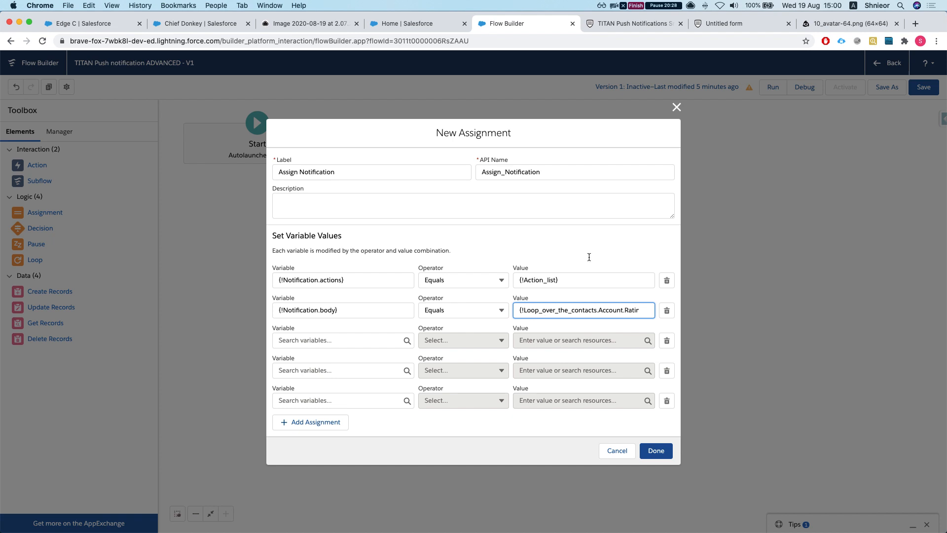
left_click(570, 310)
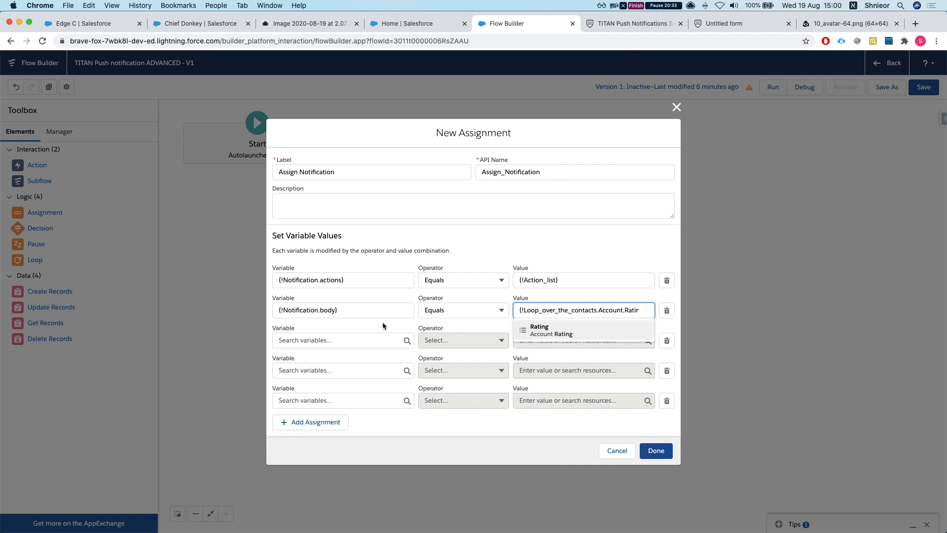
- Choose the title field of the Notification variable as the third row's variable
left_click(356, 340)
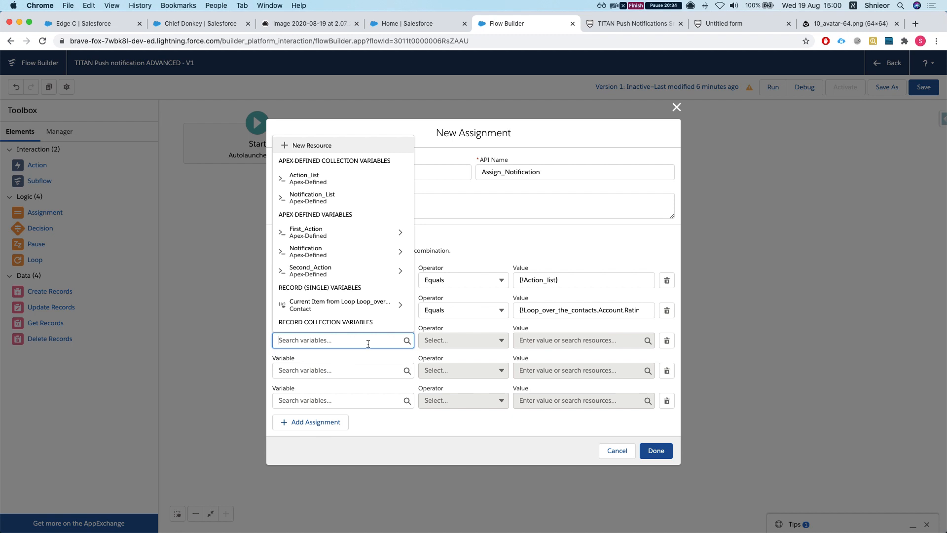
type("מםא")
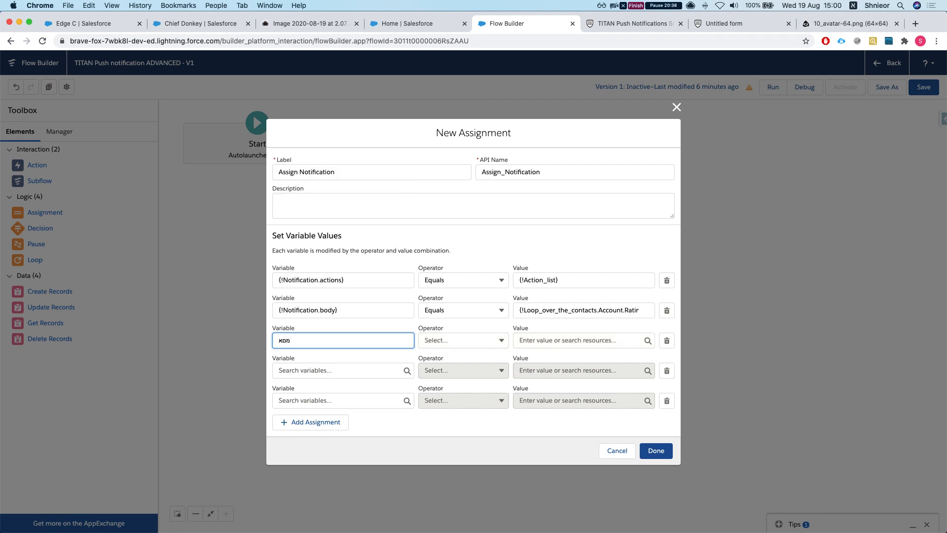
key("BackSpace")
key("BackSpace")
key("BackSpace")
key("ctrl+space")
type("not")
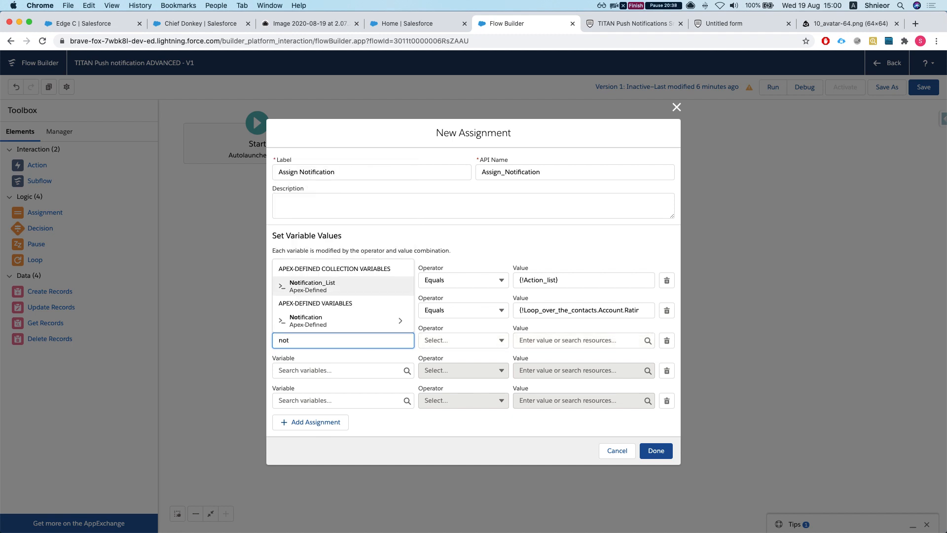
key("Down")
key("Return")
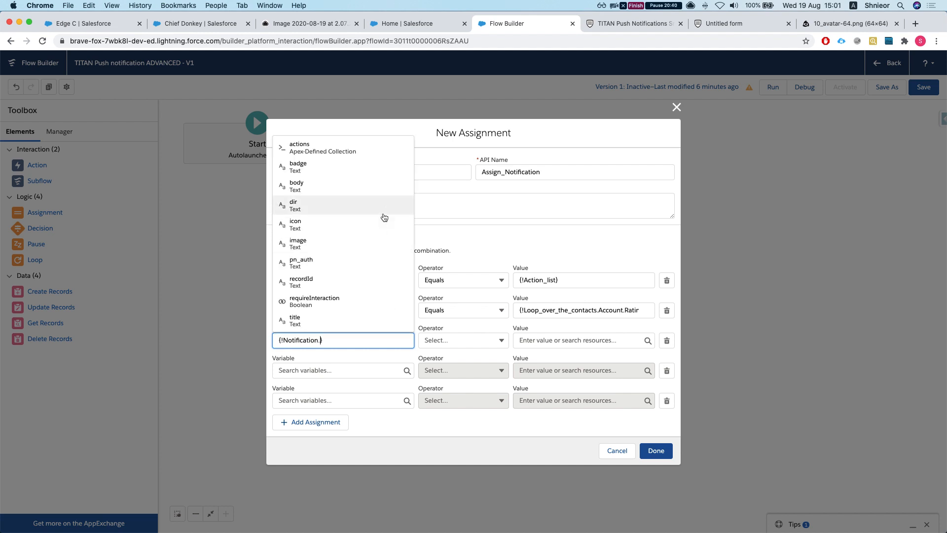
left_click(320, 321)
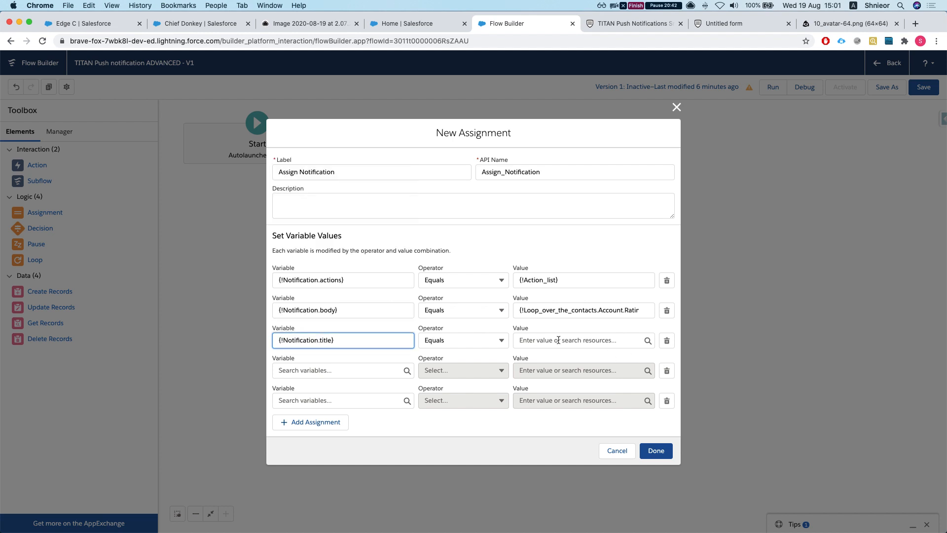
- Set the Notification.title value to the copied {!Loop_over_the_contacts.LastName} reference
left_click(559, 340)
scroll(577, 217, "down", 1)
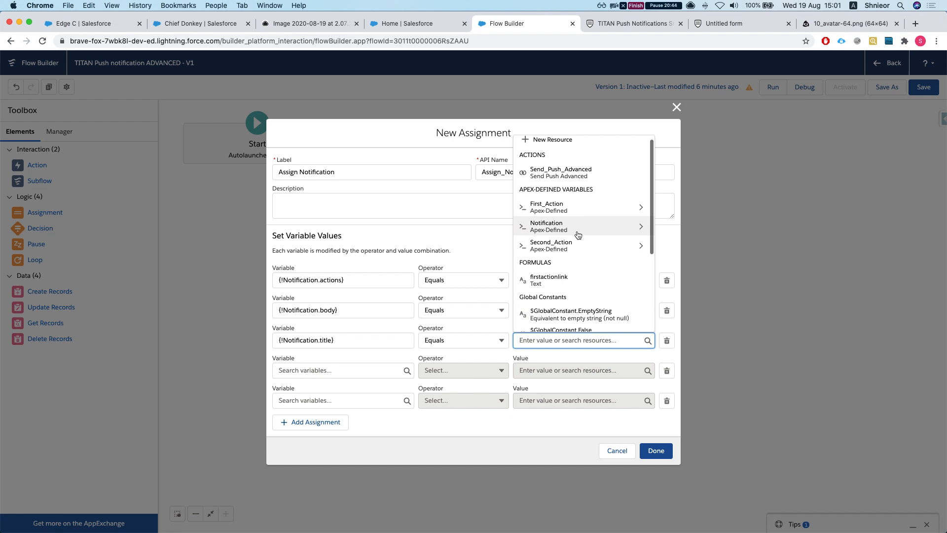
scroll(577, 240, "down", 1)
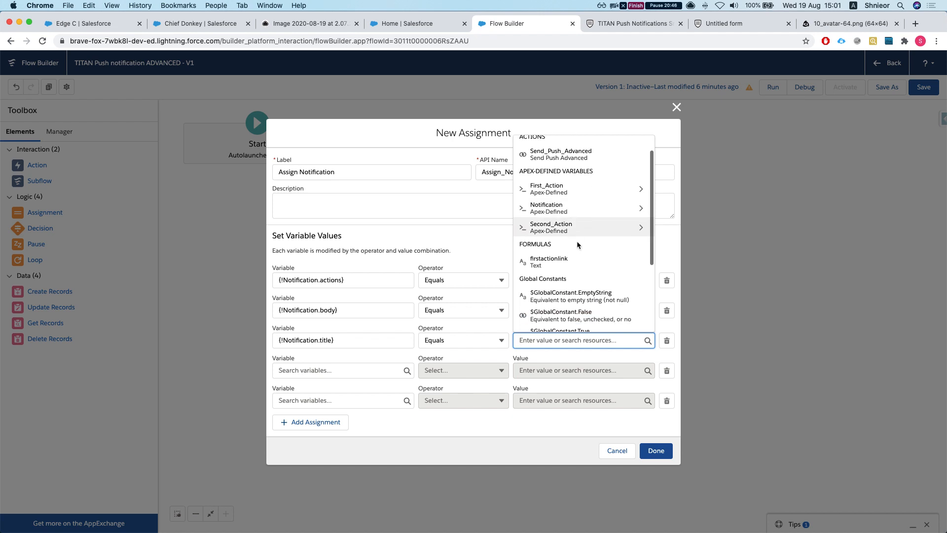
scroll(578, 251, "down", 1)
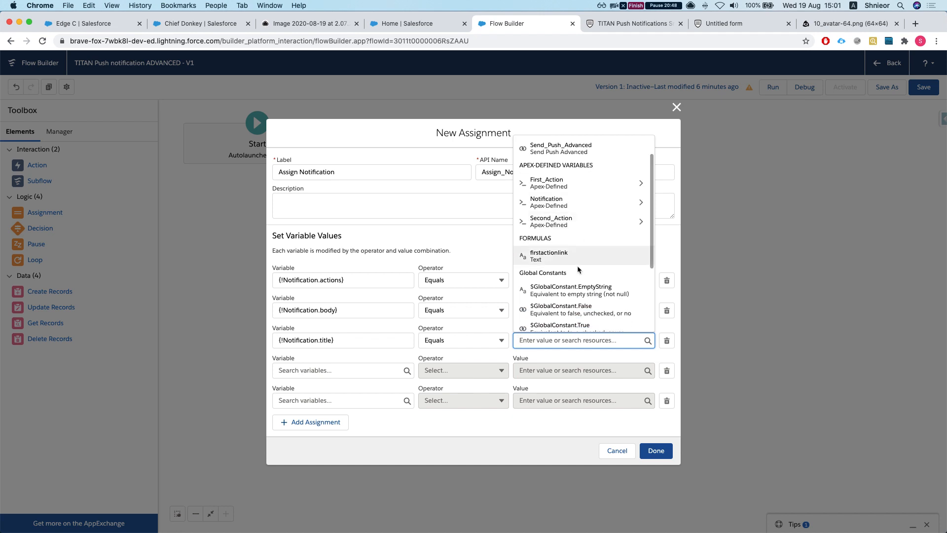
type("cotna")
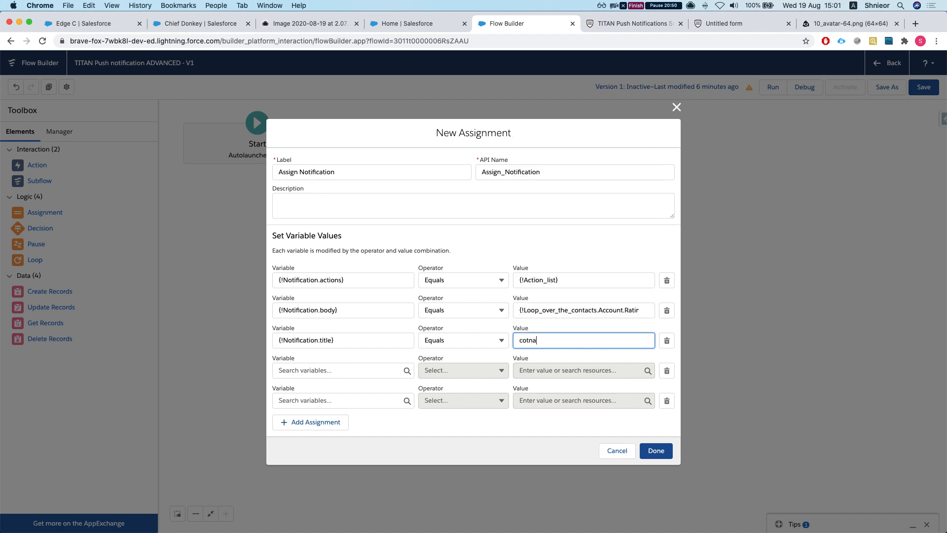
key("BackSpace")
key("BackSpace")
key("BackSpace")
key("super+v")
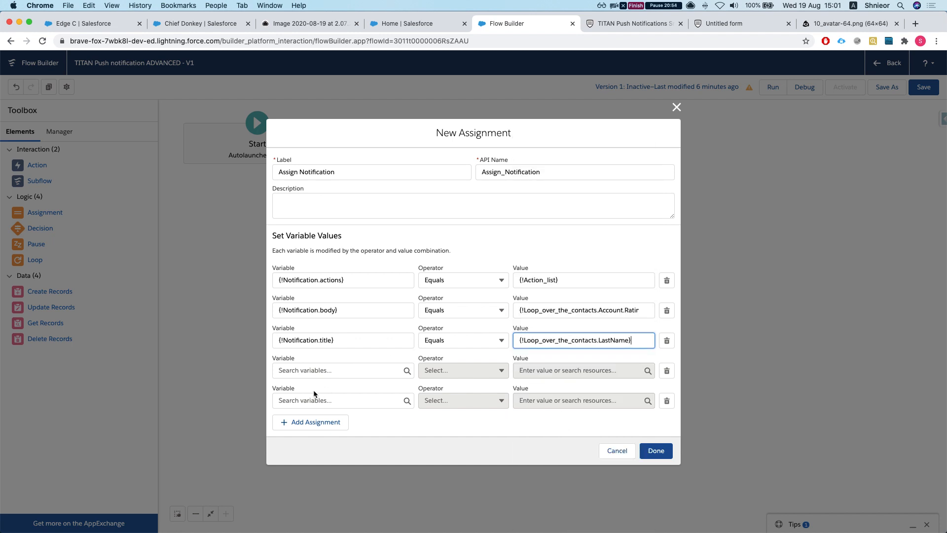
- In the fourth assignment row, set Notification.pn_auth equal to the pn_auth__c field of the current contact from Loop_over_the_contacts
left_click(322, 376)
type("noti")
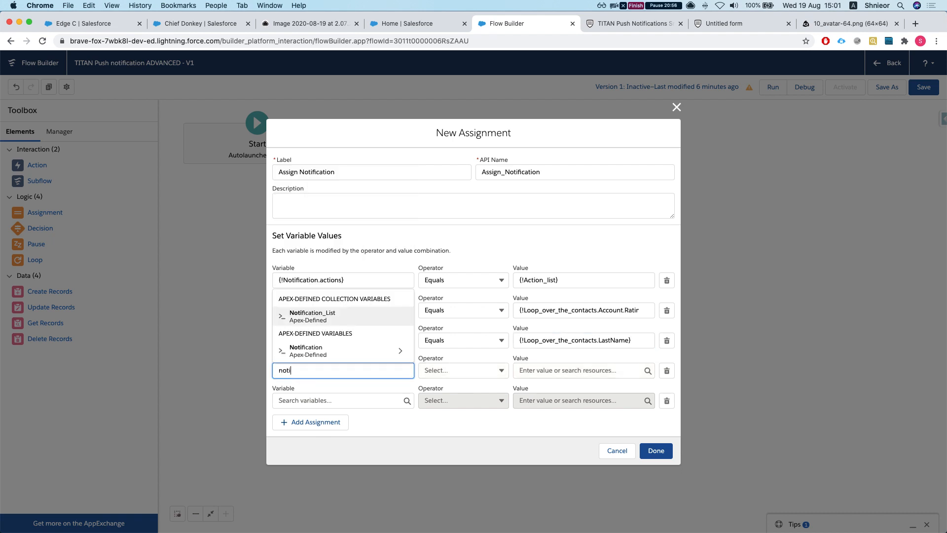
key("Down")
key("Return")
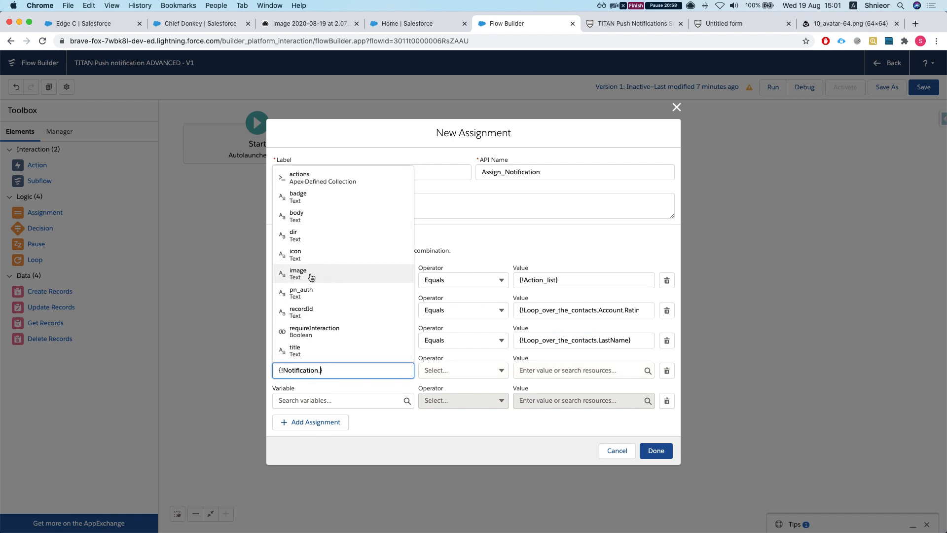
left_click(311, 294)
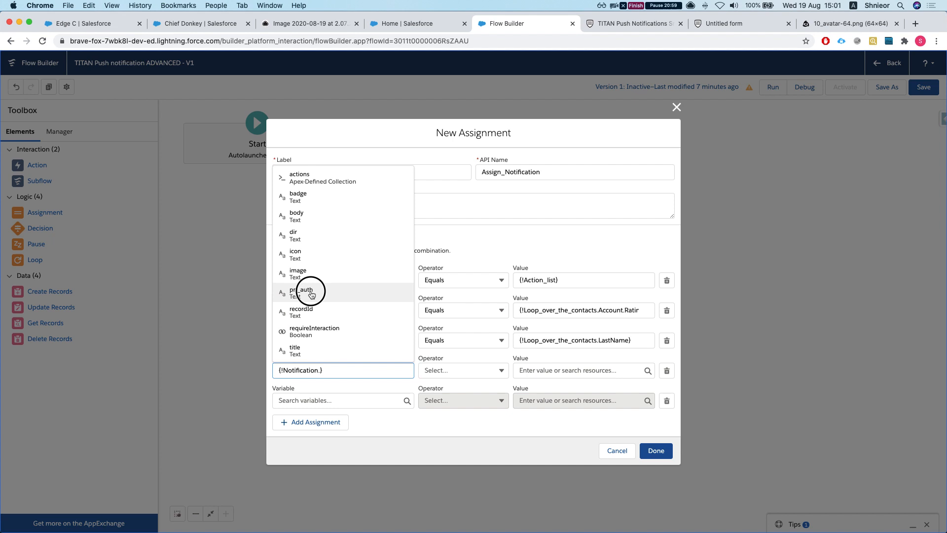
left_click(515, 371)
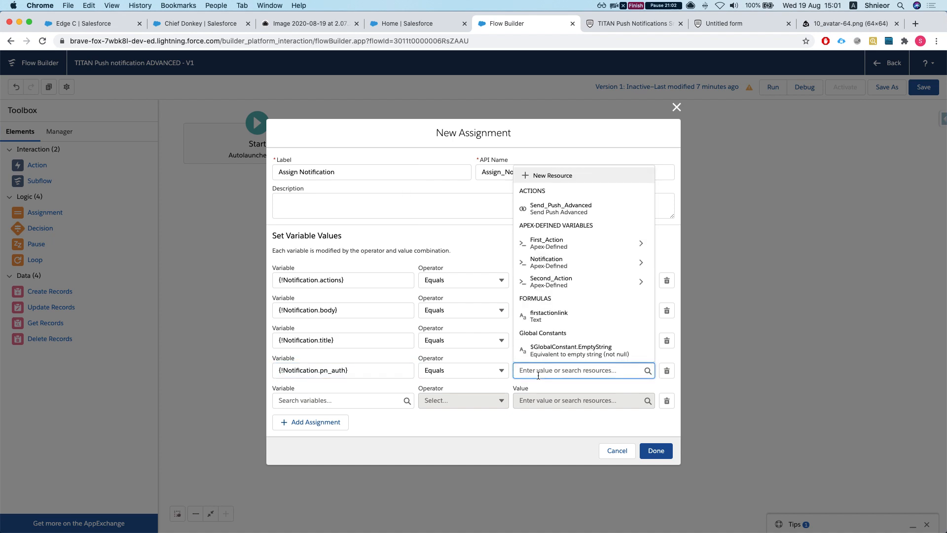
type("contact")
key("Return")
type(".pn")
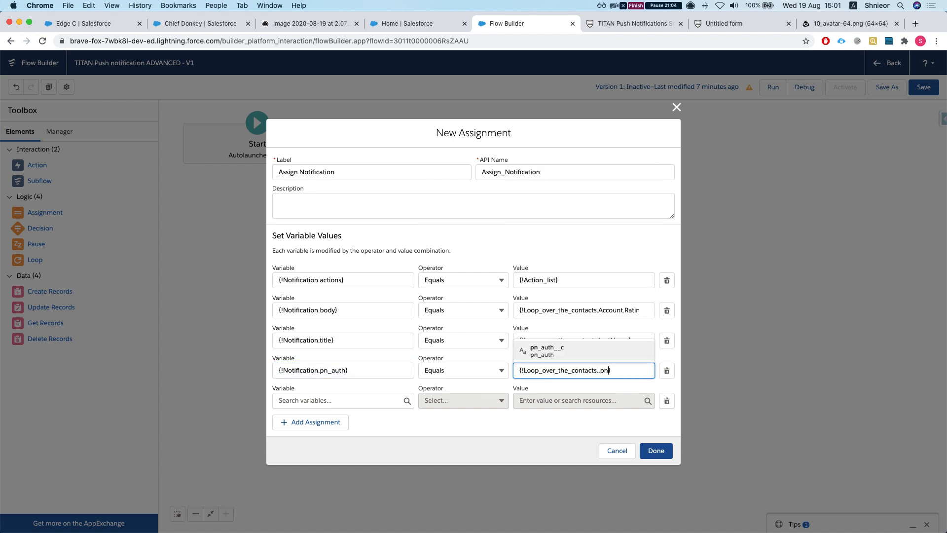
key("Return")
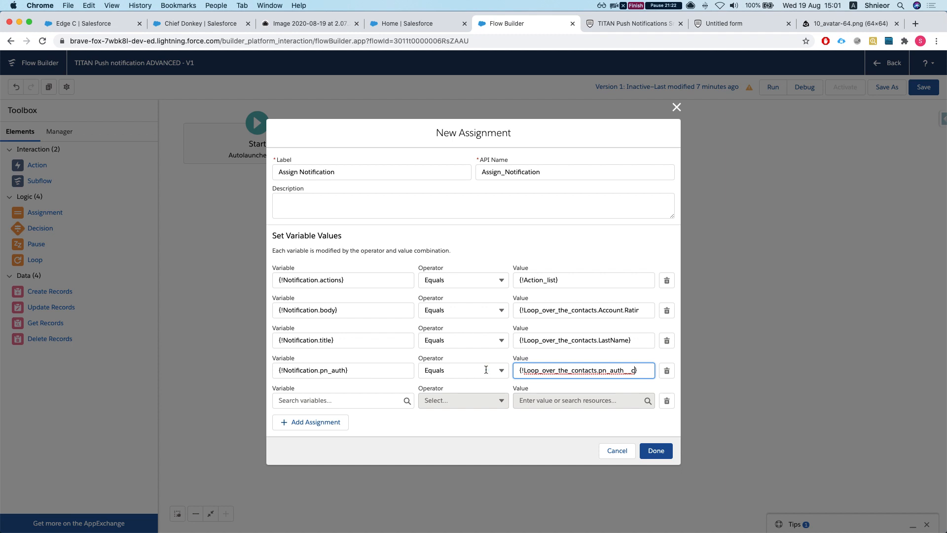
- Add three more empty rows to the Assign Notification assignment
left_click(316, 422)
left_click(312, 435)
left_click(310, 450)
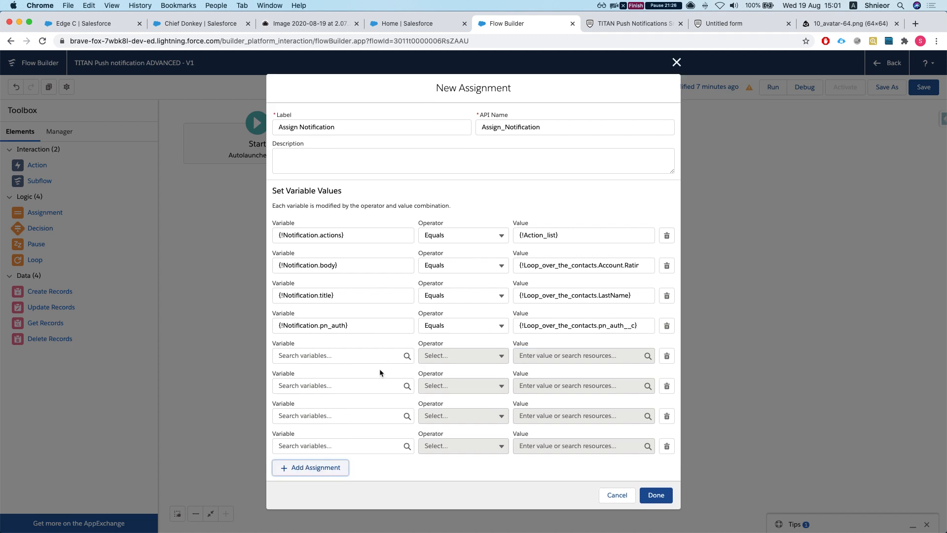
- In the fifth assignment row, set Notification.requireInteraction equal to $GlobalConstant.True
left_click(368, 355)
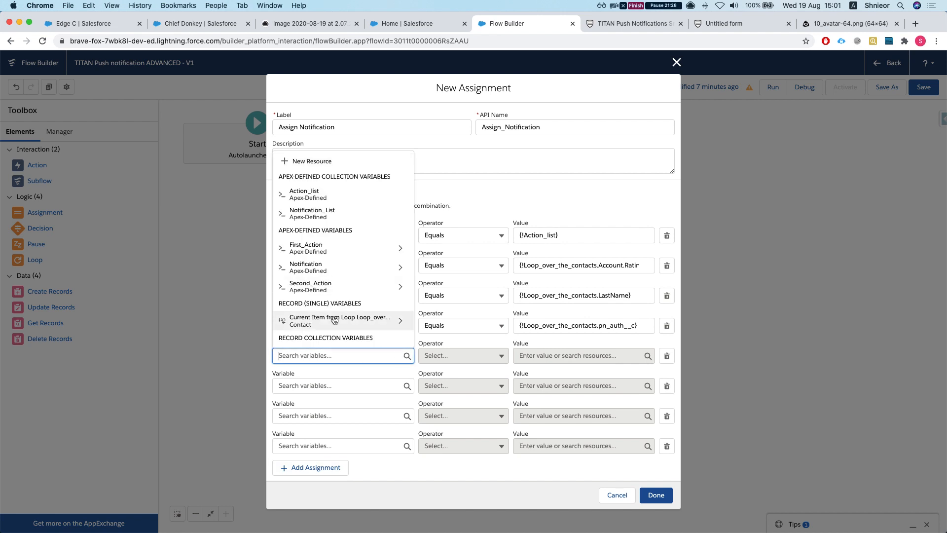
type("not")
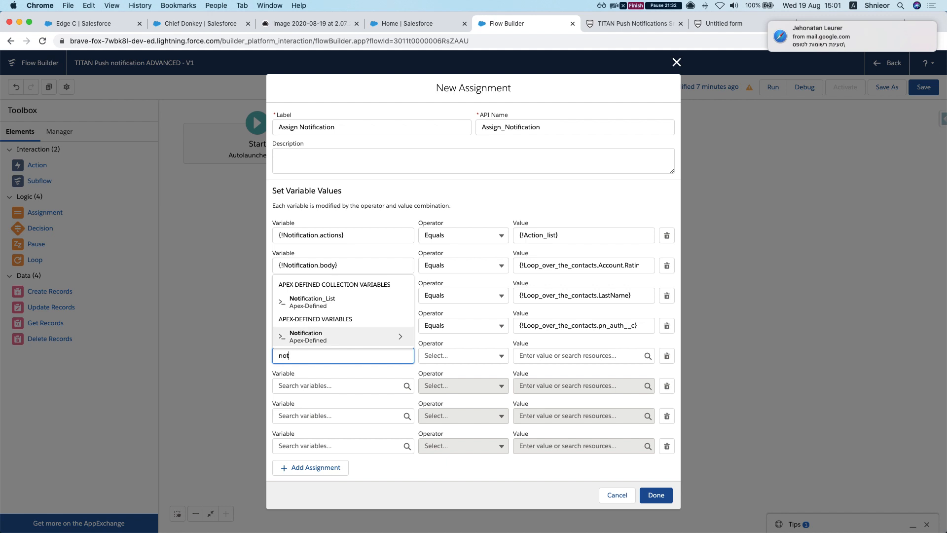
left_click(336, 337)
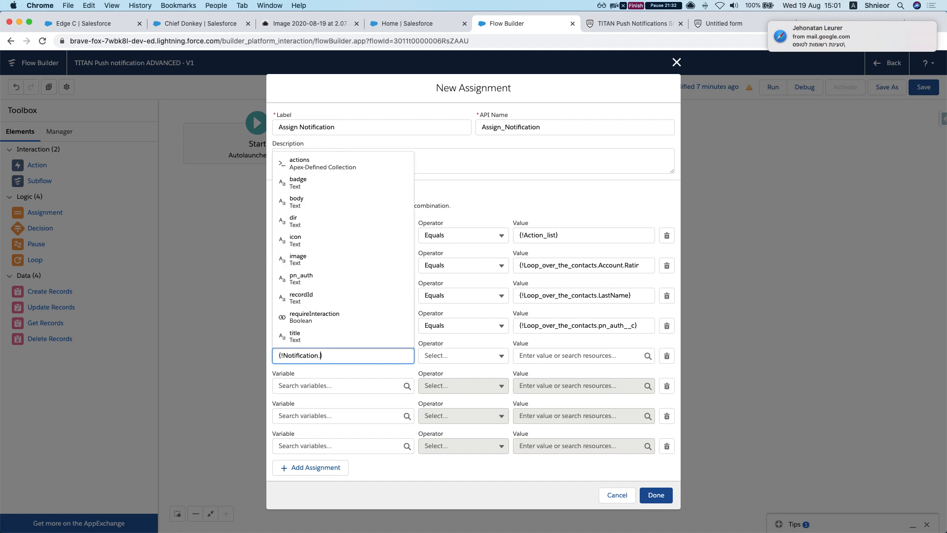
left_click(329, 319)
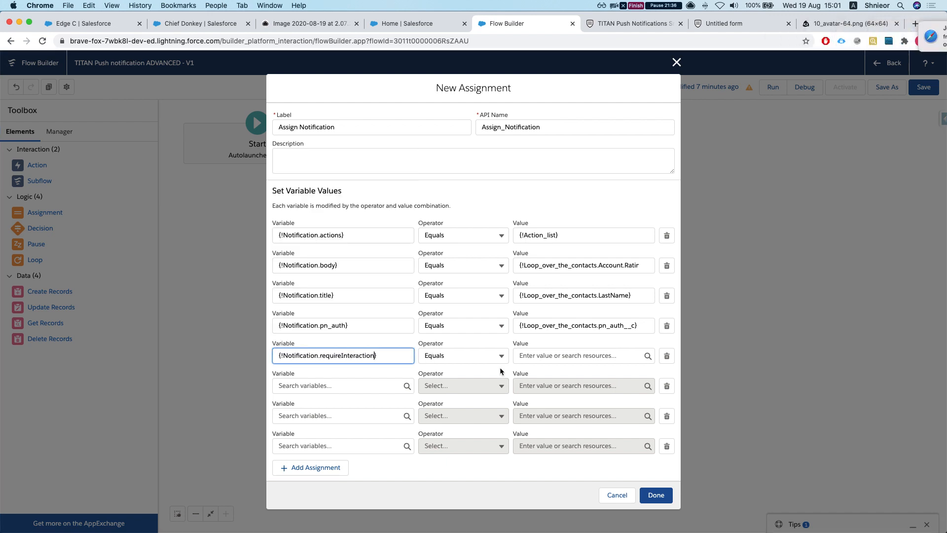
left_click(545, 355)
type("tr")
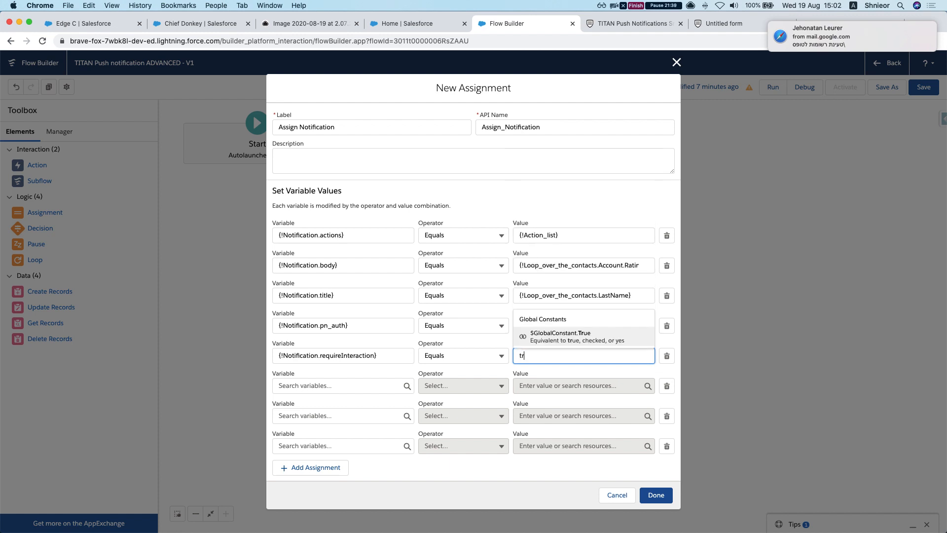
key("Return")
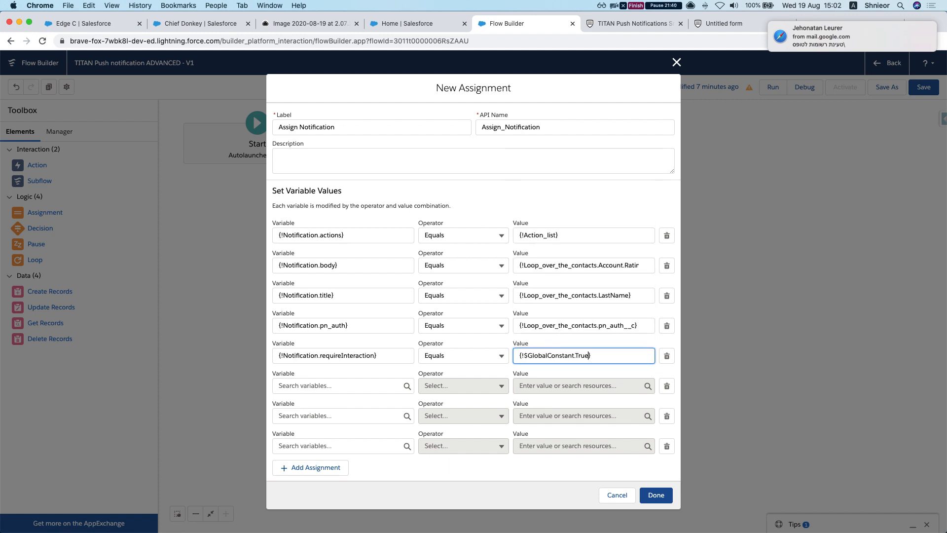
- Choose the icon field of the Notification variable as the sixth row's variable
left_click(299, 384)
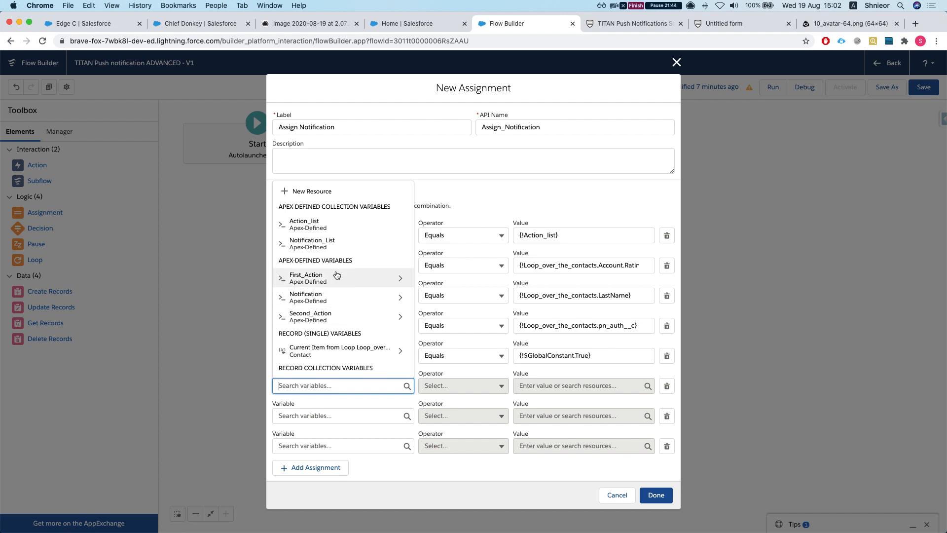
type("not")
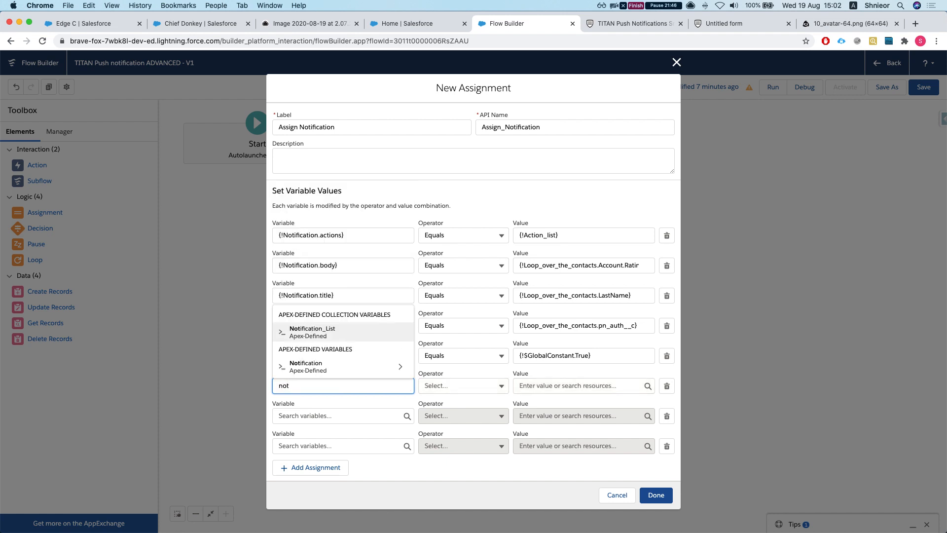
key("Down")
key("Return")
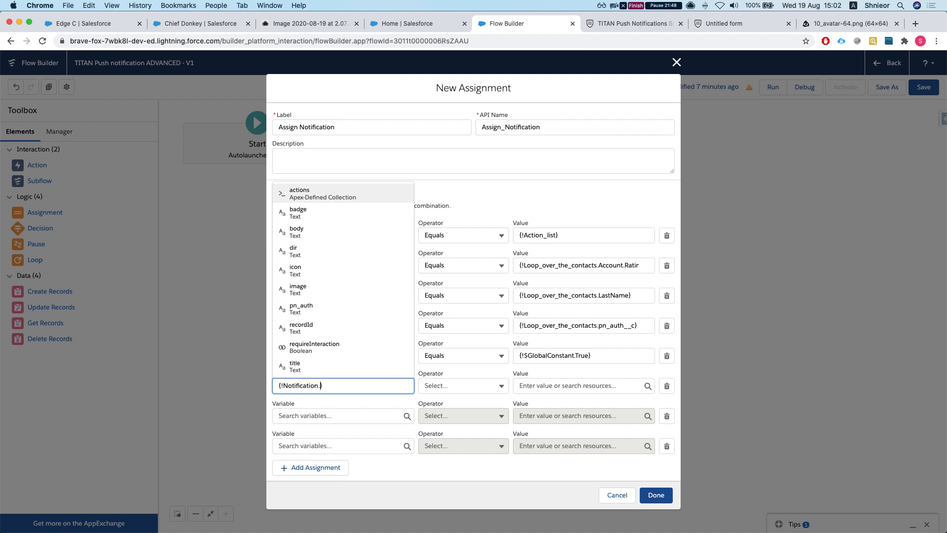
left_click(311, 275)
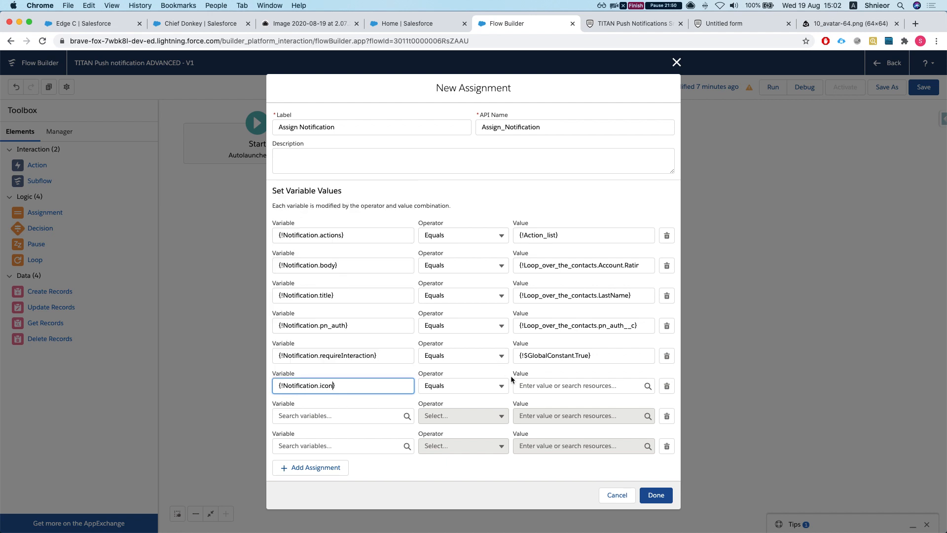
left_click(554, 385)
left_click(839, 23)
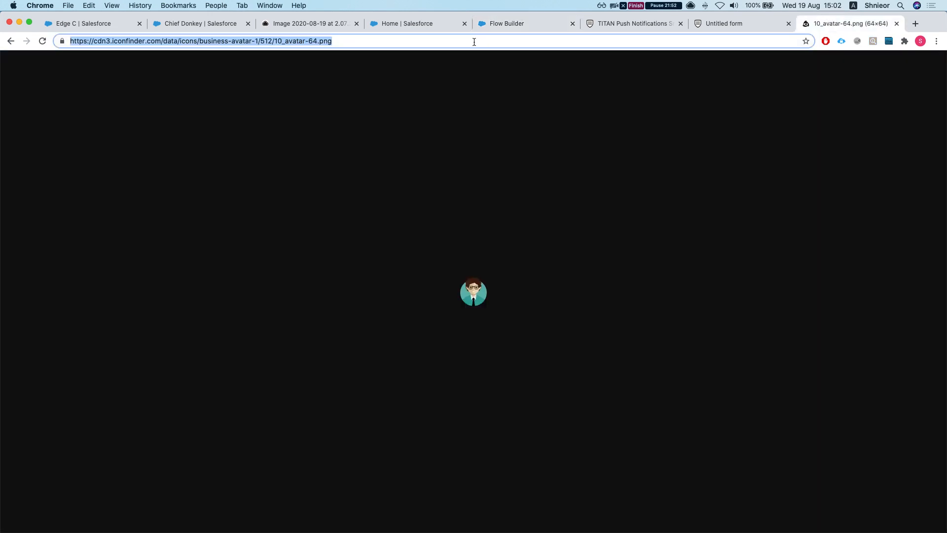
left_click(483, 26)
key("super+v")
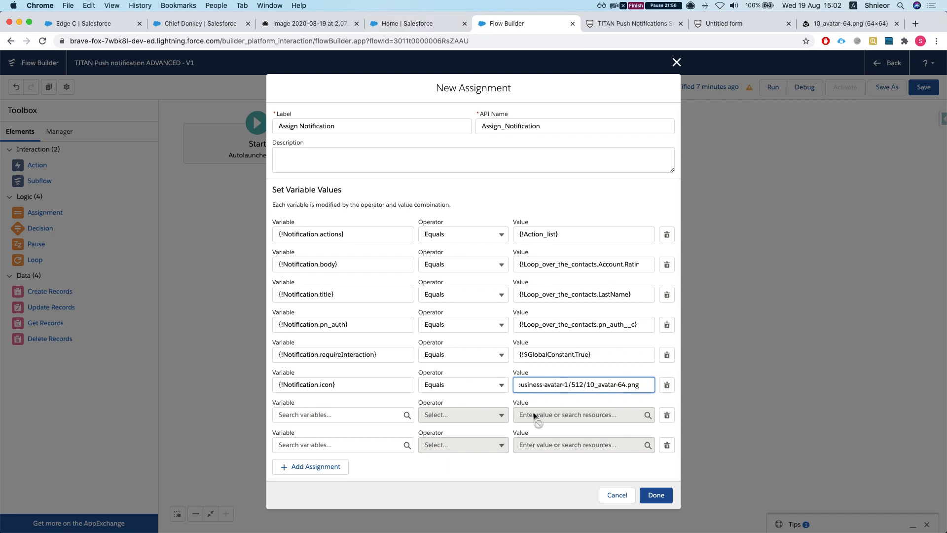
- Delete the two unused assignment rows, then save the Assign Notification element and place it level with the loop
left_click(669, 416)
left_click(667, 432)
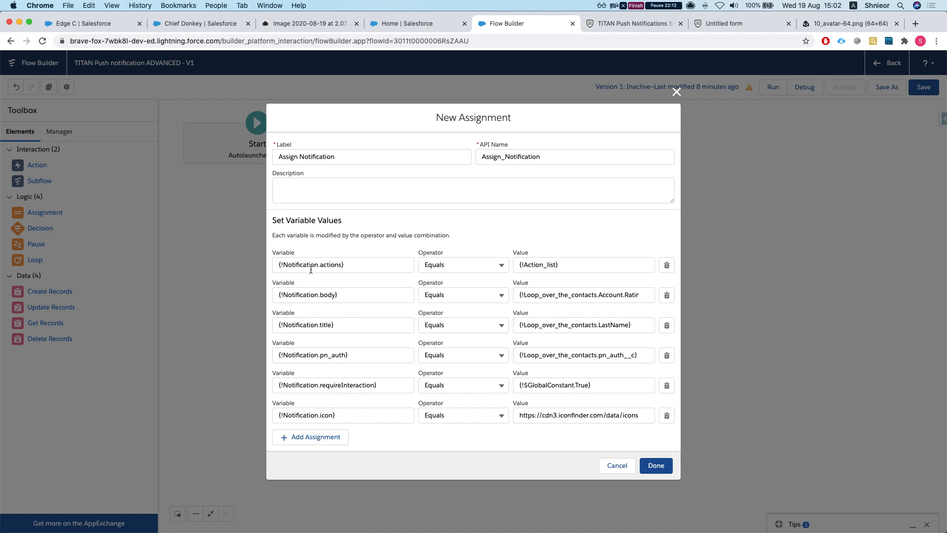
left_click(656, 465)
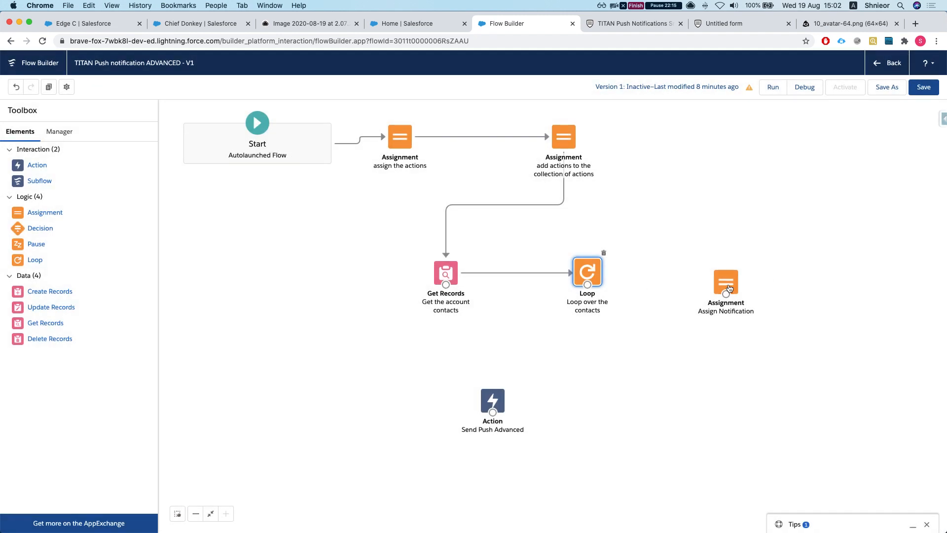
left_click_drag(729, 285, 733, 276)
- Add a new Assignment element below Assign Notification, labelled "Push notification to notification list"
left_click(36, 215)
left_click_drag(37, 216, 750, 347)
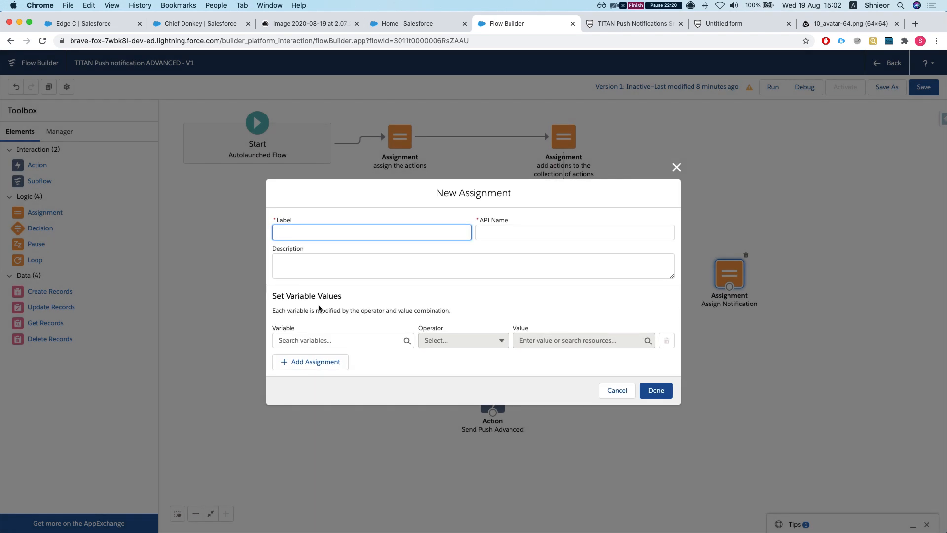
type("Push notification to notification list")
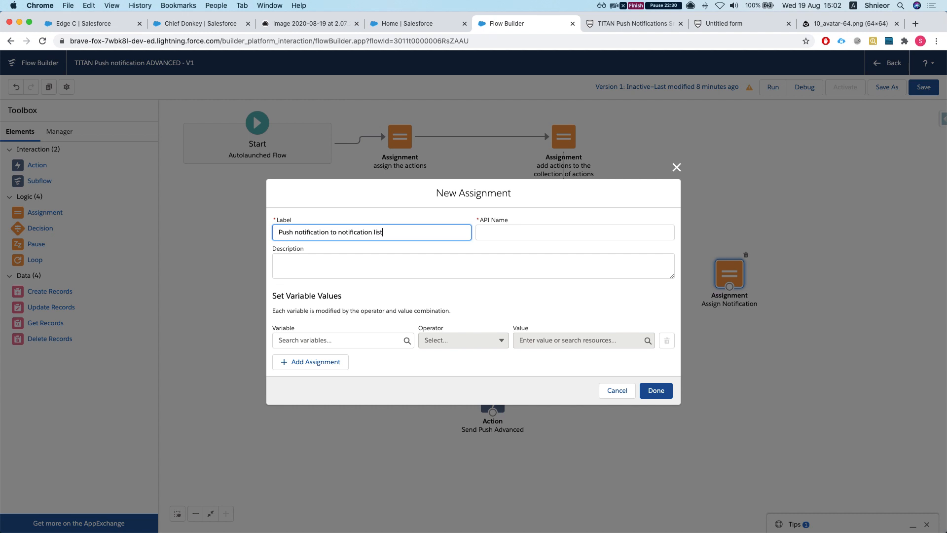
left_click(357, 268)
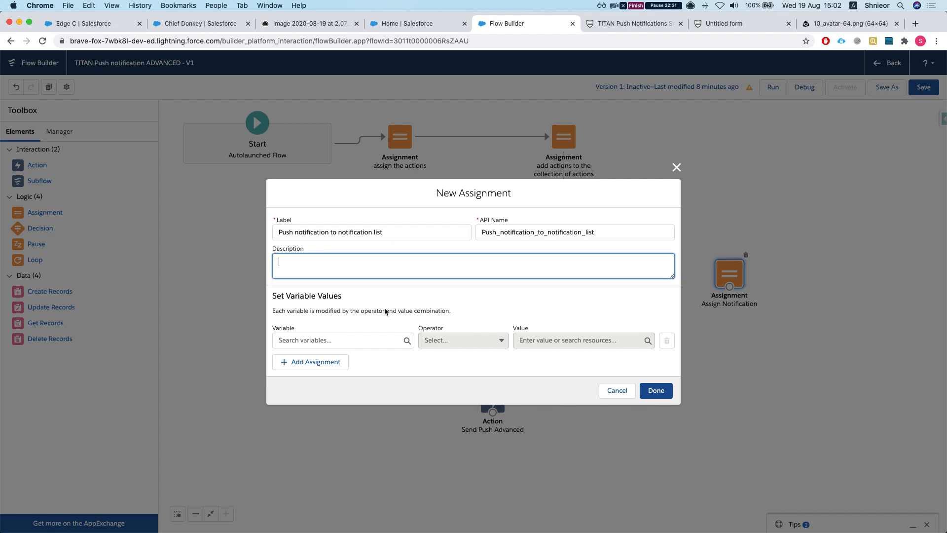
- Make the new assignment add the Notification variable to the Notification_List collection and save the element
left_click(330, 340)
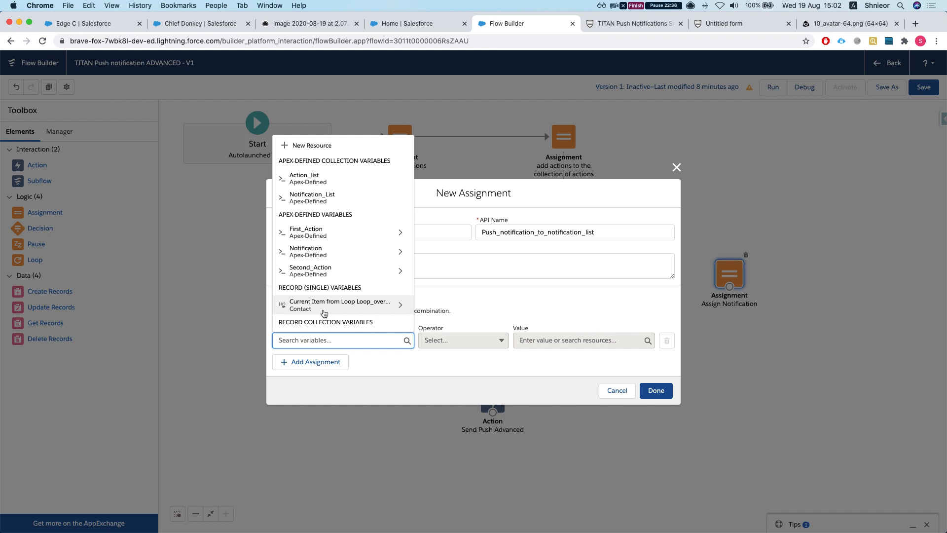
left_click(334, 199)
left_click(469, 340)
left_click(466, 374)
left_click(576, 341)
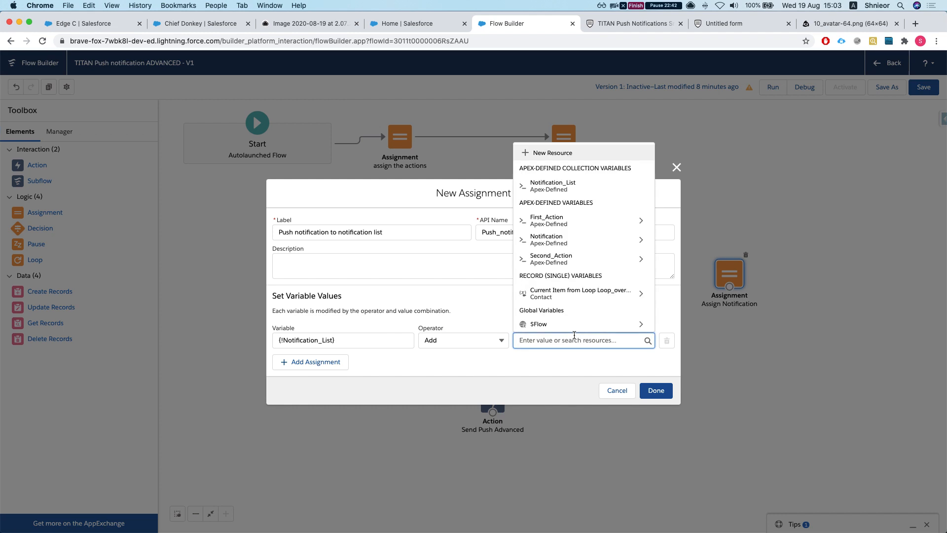
type("not")
key("Down")
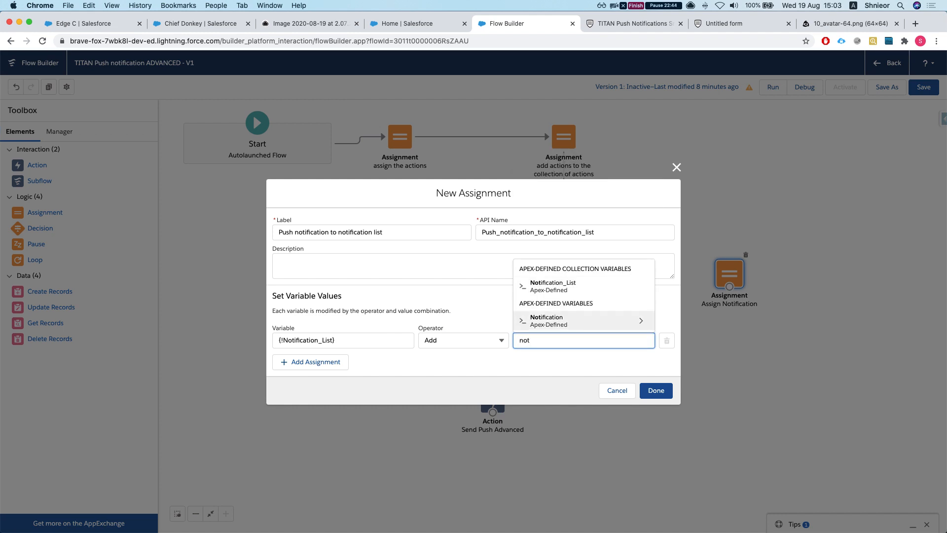
key("Return")
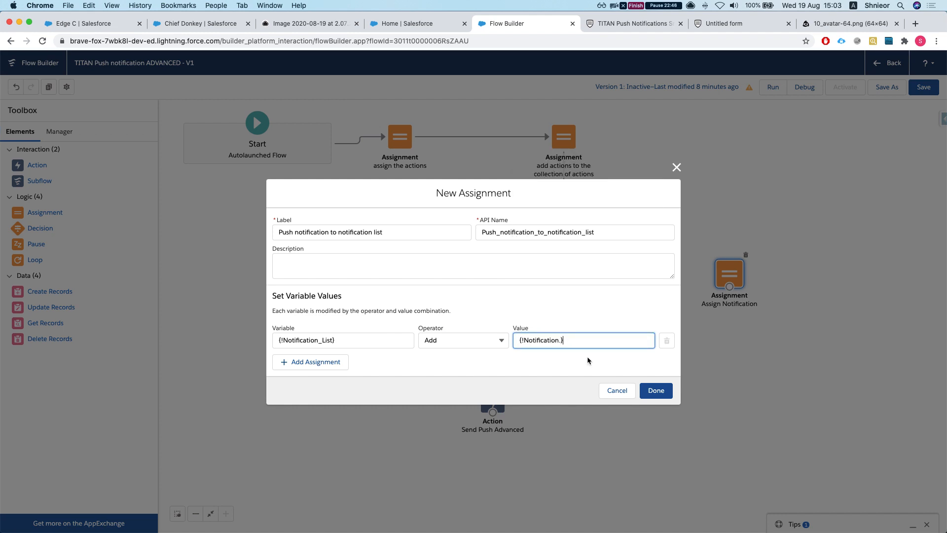
left_click(656, 390)
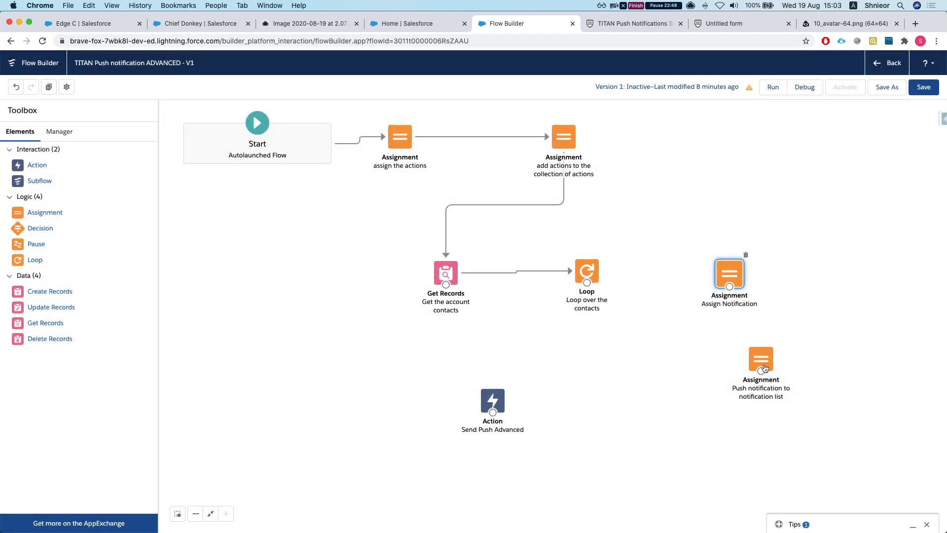
- Connect the loop to Assign Notification for each item, that to Push notification to notification list, and that back to the loop
left_click_drag(767, 372, 738, 372)
left_click_drag(586, 288, 733, 289)
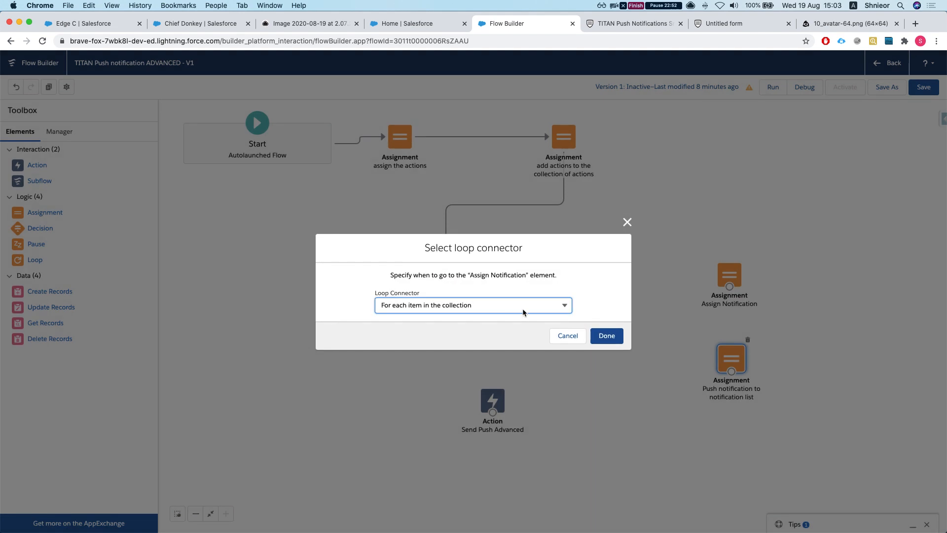
left_click(606, 335)
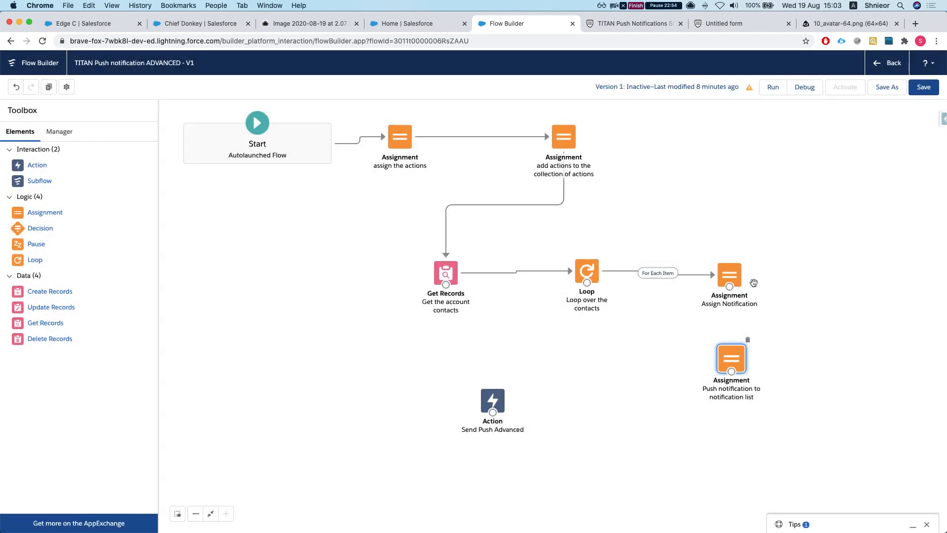
left_click_drag(730, 286, 591, 288)
- Connect the loop's after-last-item path to Send Push Advanced placed beneath it, and set the action's notifications input to {!Notification_List}
left_click_drag(498, 402, 591, 405)
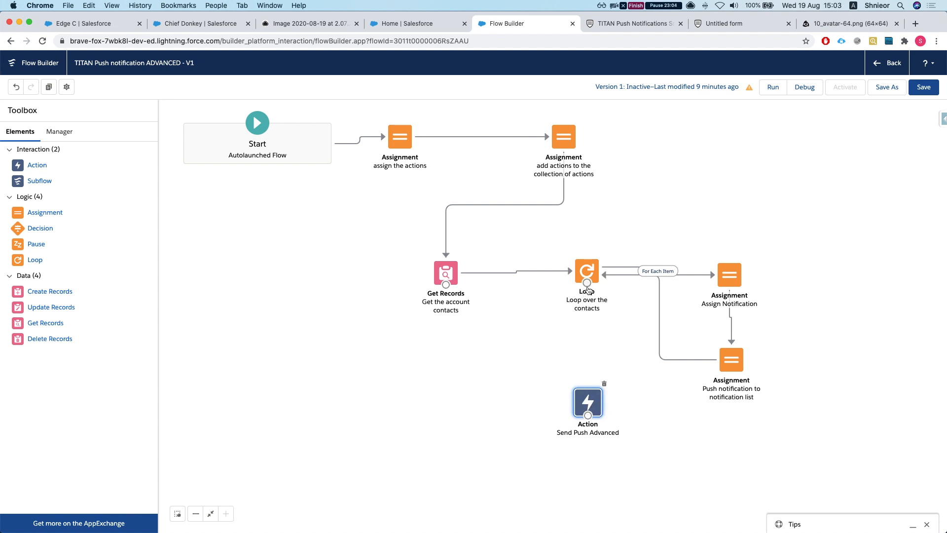
left_click_drag(587, 289, 590, 385)
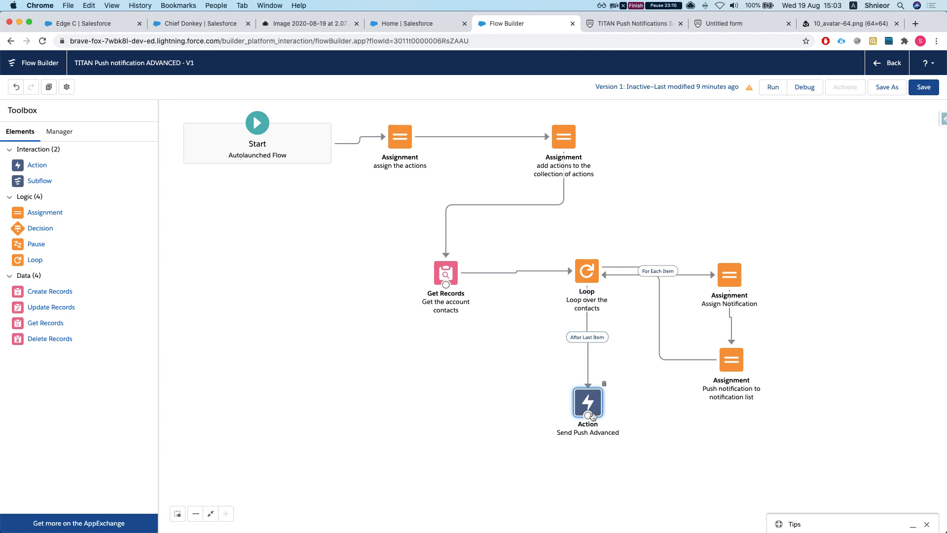
double_click(596, 416)
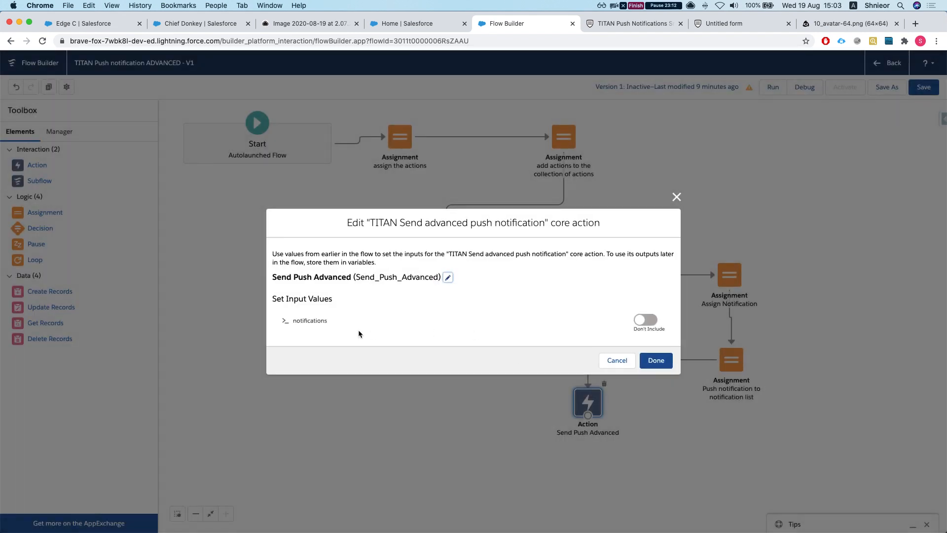
left_click(650, 327)
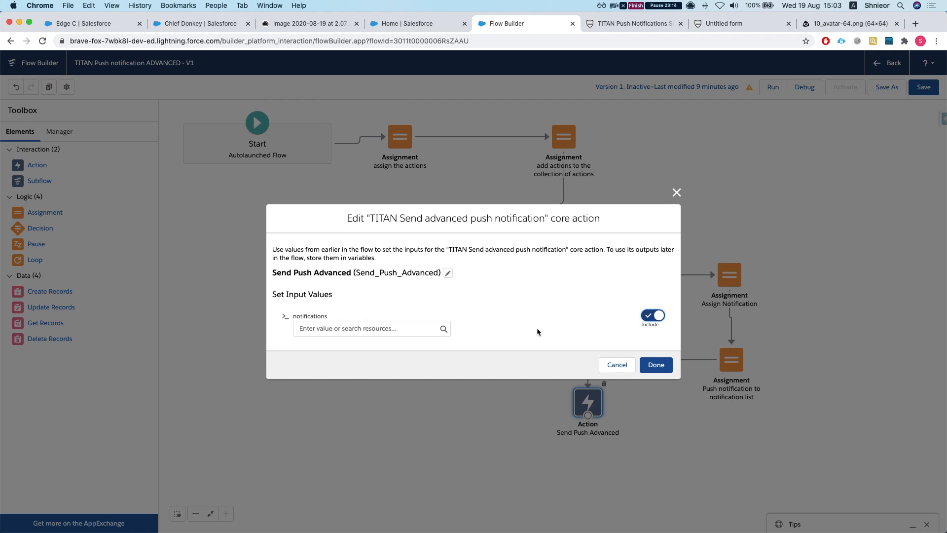
left_click(350, 328)
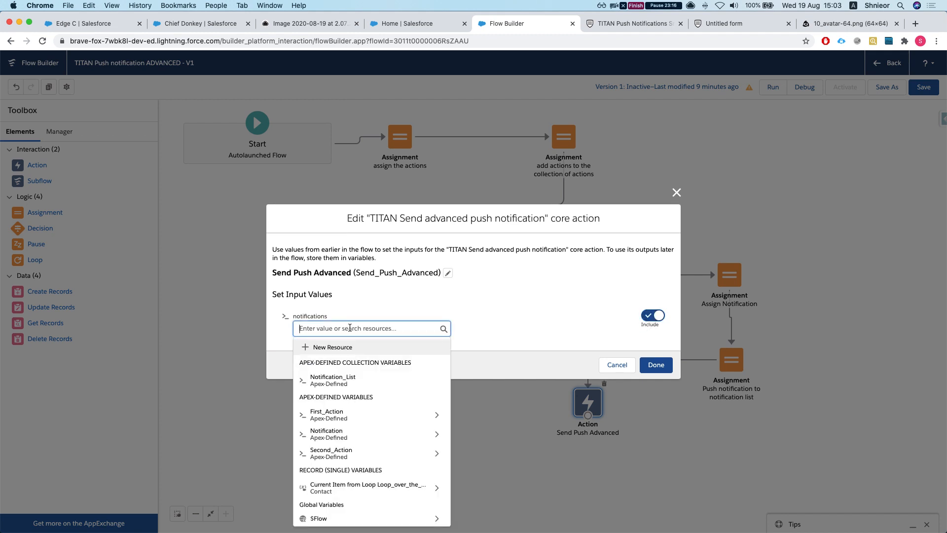
left_click(368, 382)
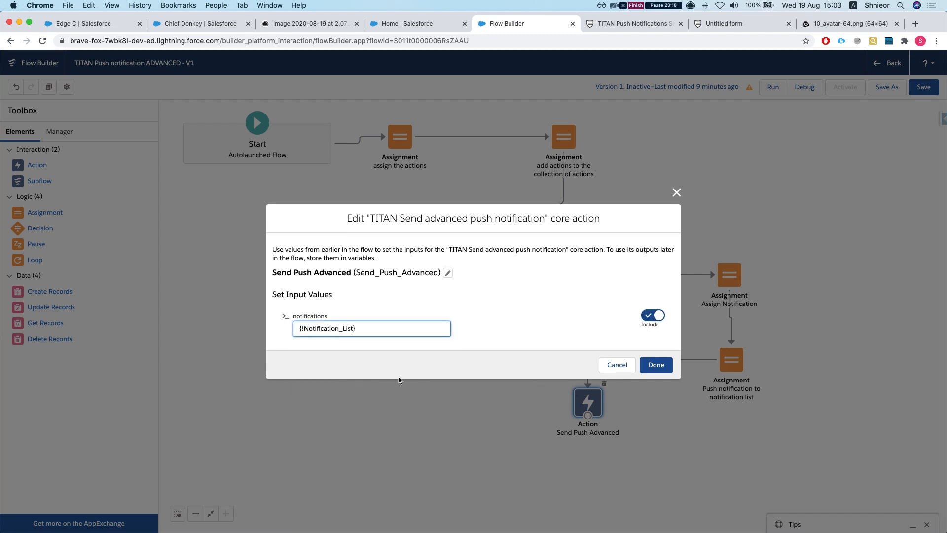
left_click(662, 361)
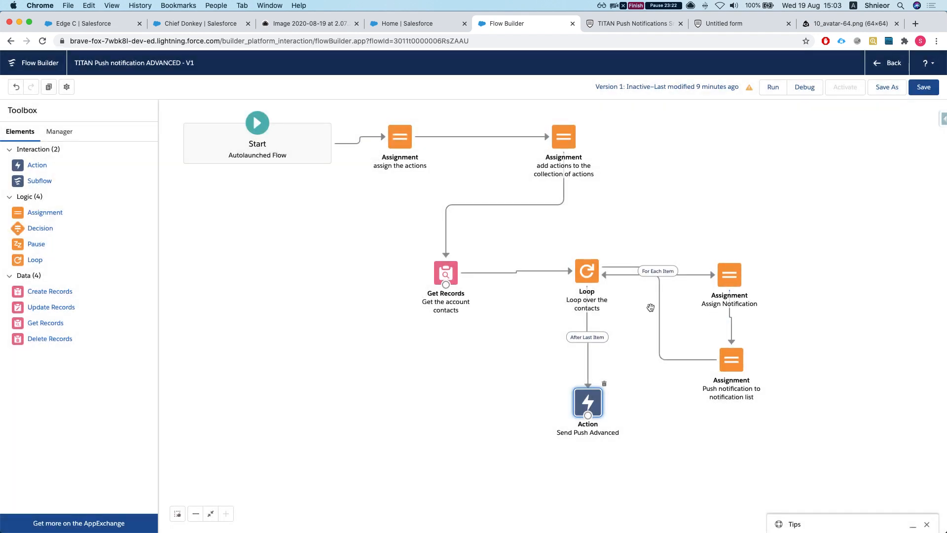
- Save the TITAN Push notification ADVANCED flow and review the reported issues
left_click(693, 225)
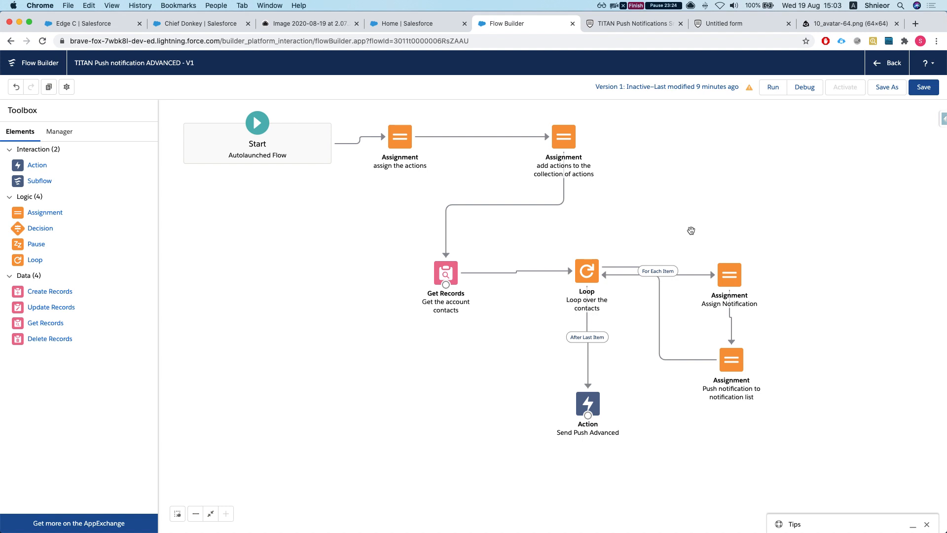
left_click(924, 88)
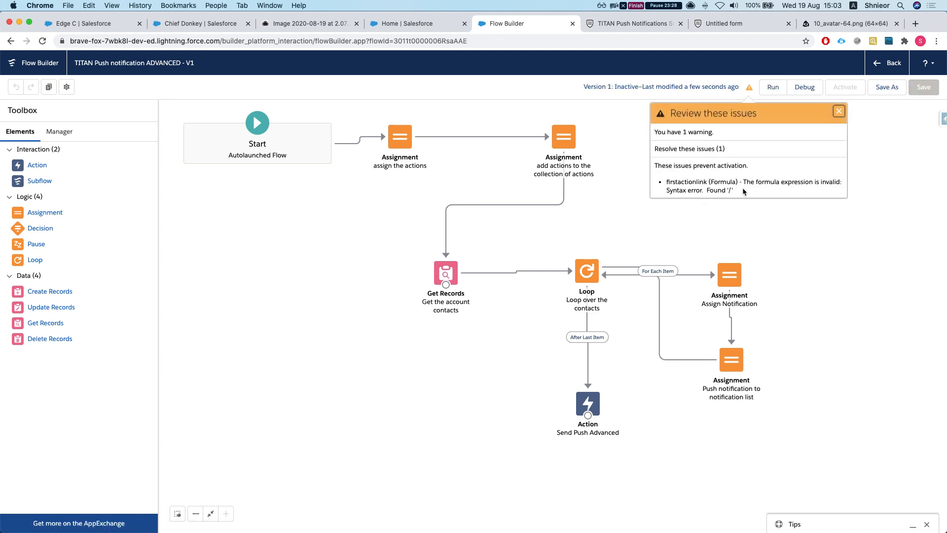
scroll(700, 170, "down", 1)
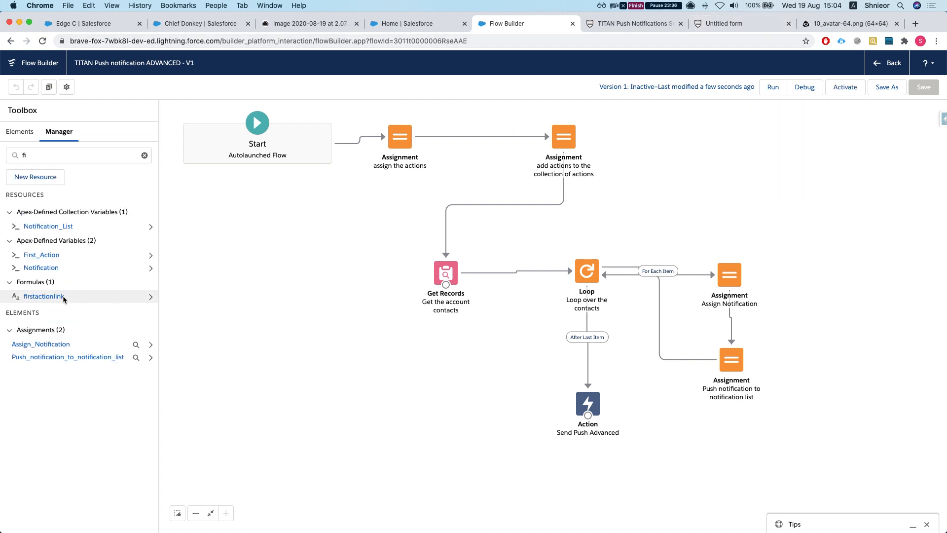
- Inspect the expression of the firstactionlink formula and close it without changes
left_click(81, 307)
left_click_drag(278, 326, 459, 325)
left_click(459, 325)
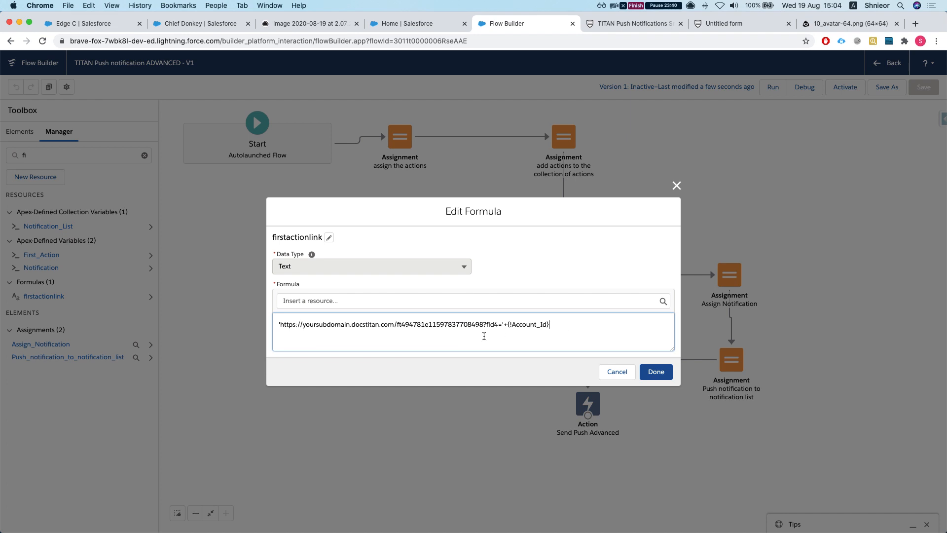
left_click(676, 185)
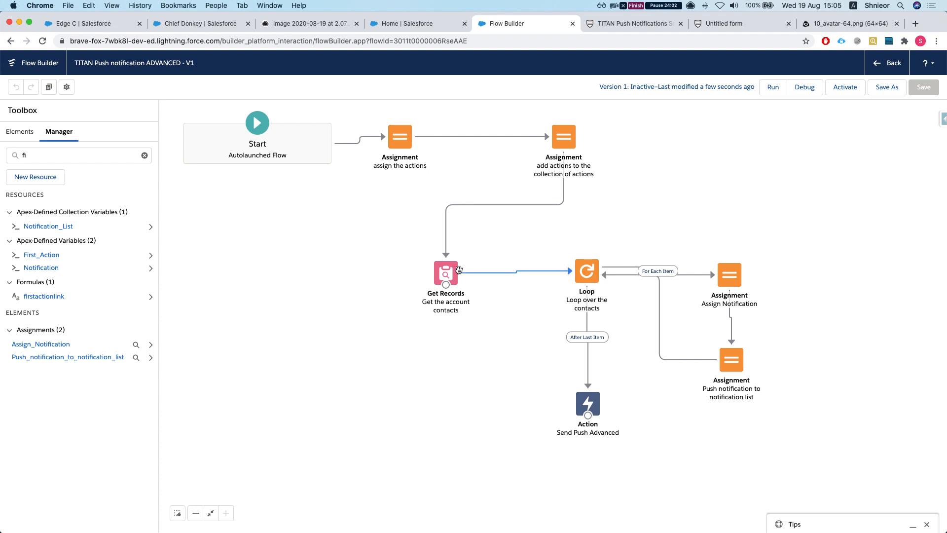
- Add a second, empty filter condition to the Get the account contacts element
double_click(457, 274)
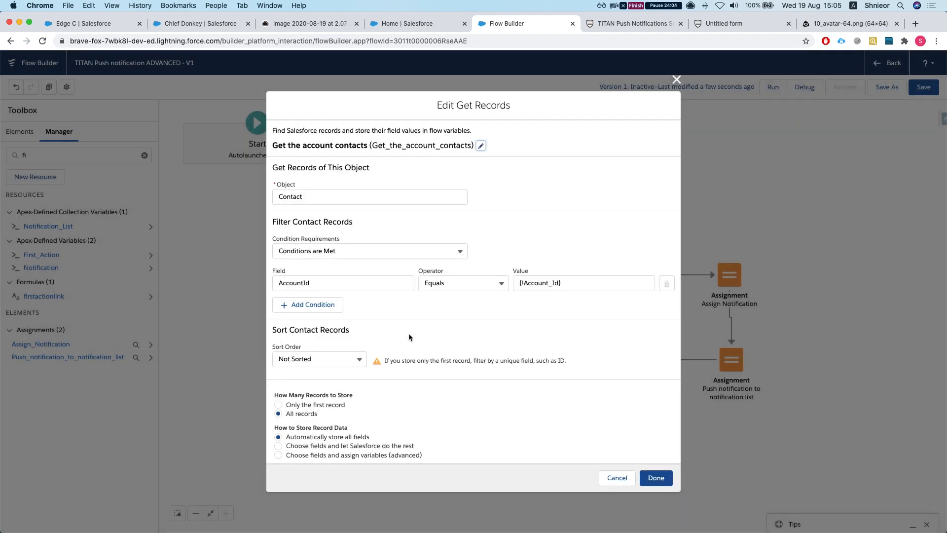
left_click(318, 304)
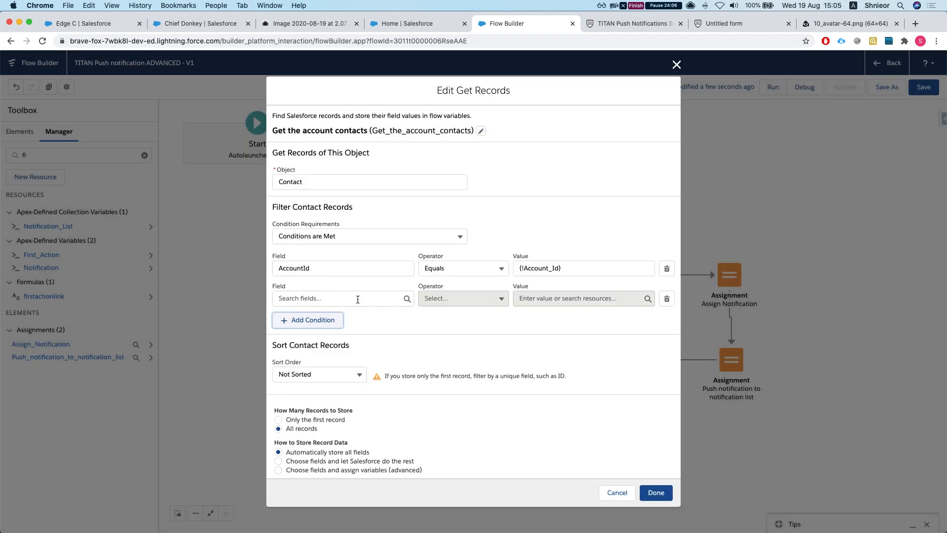
left_click(360, 299)
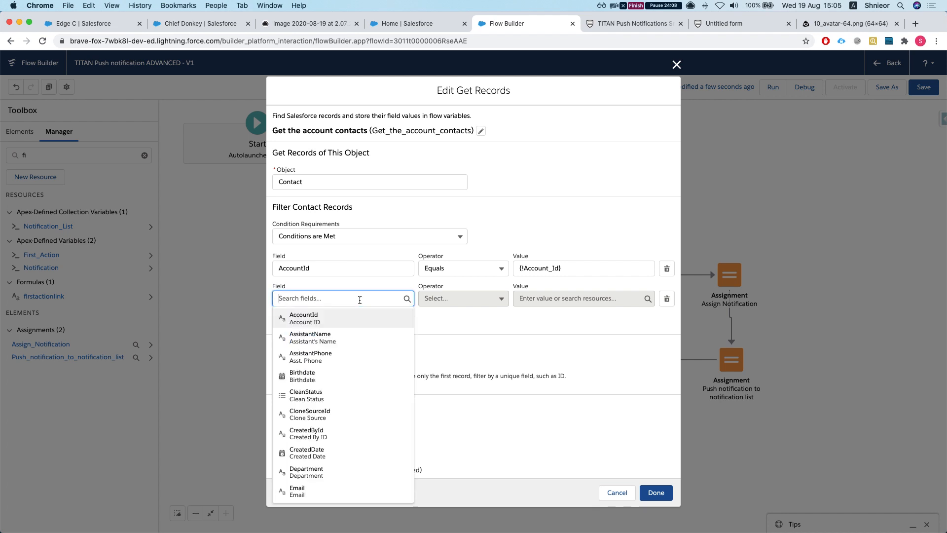
type("contac")
key("super+a")
key("BackSpace")
type("pr")
key("BackSpace")
key("BackSpace")
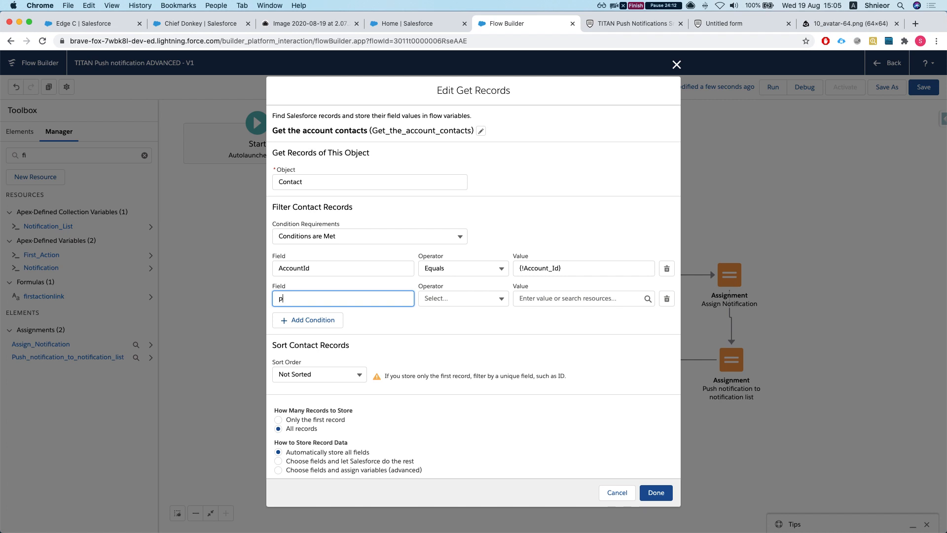
type("aut")
key("BackSpace")
key("BackSpace")
key("BackSpace")
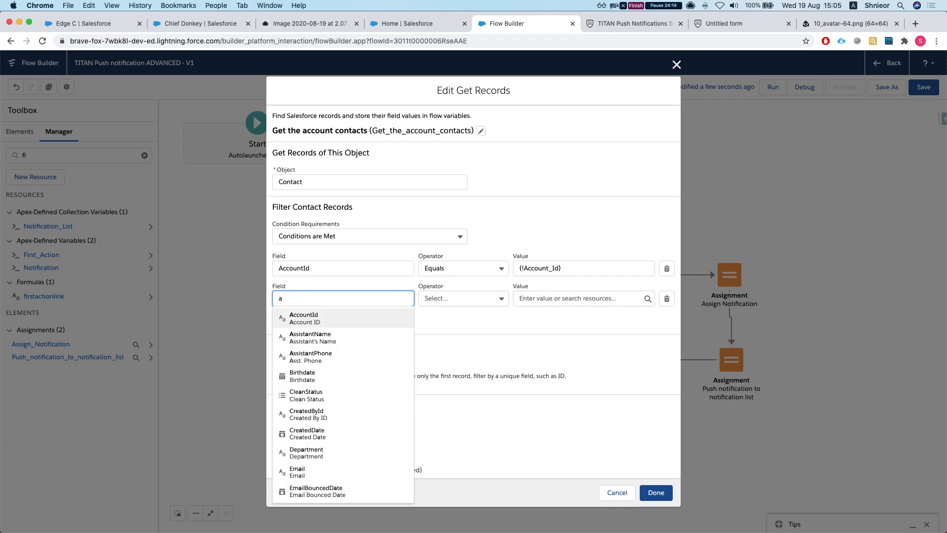
type("co")
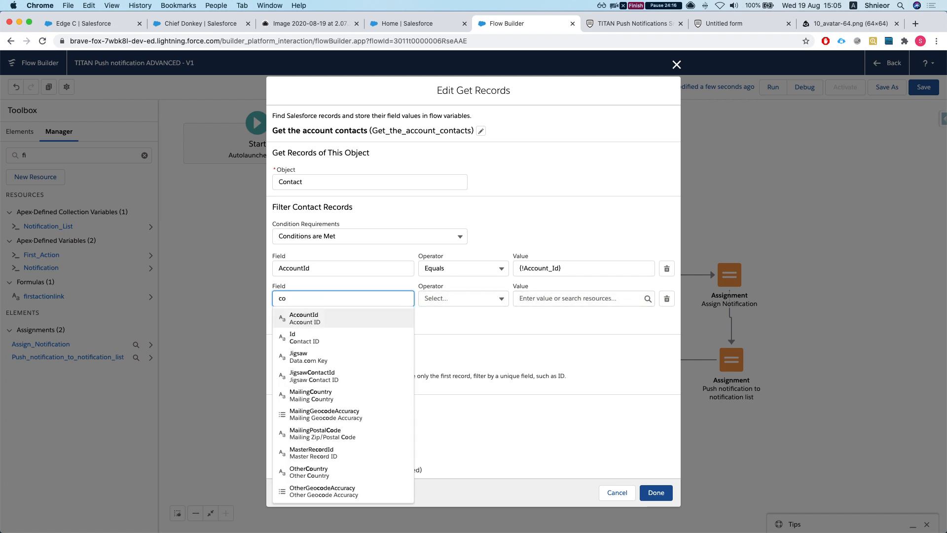
scroll(352, 391, "down", 1)
scroll(359, 376, "up", 1)
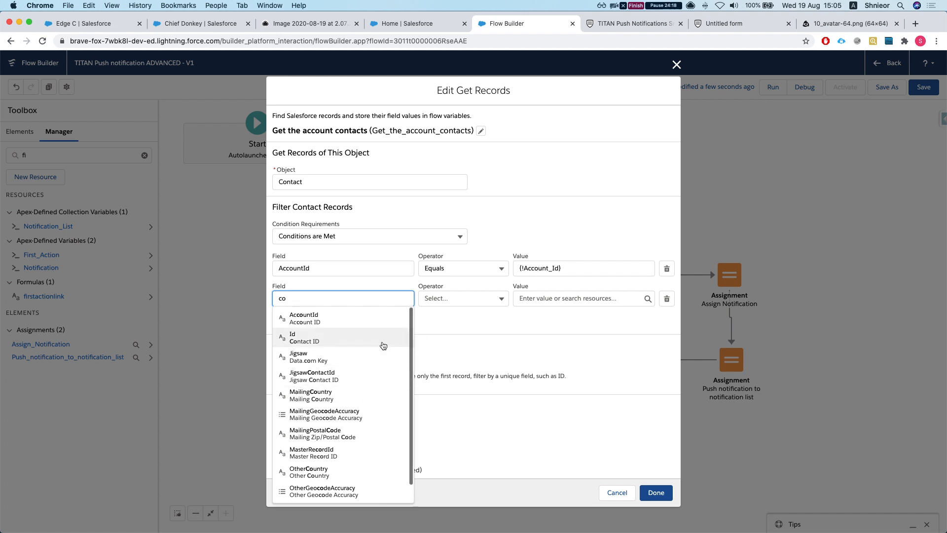
scroll(341, 345, "down", 1)
scroll(340, 345, "up", 1)
left_click(546, 287)
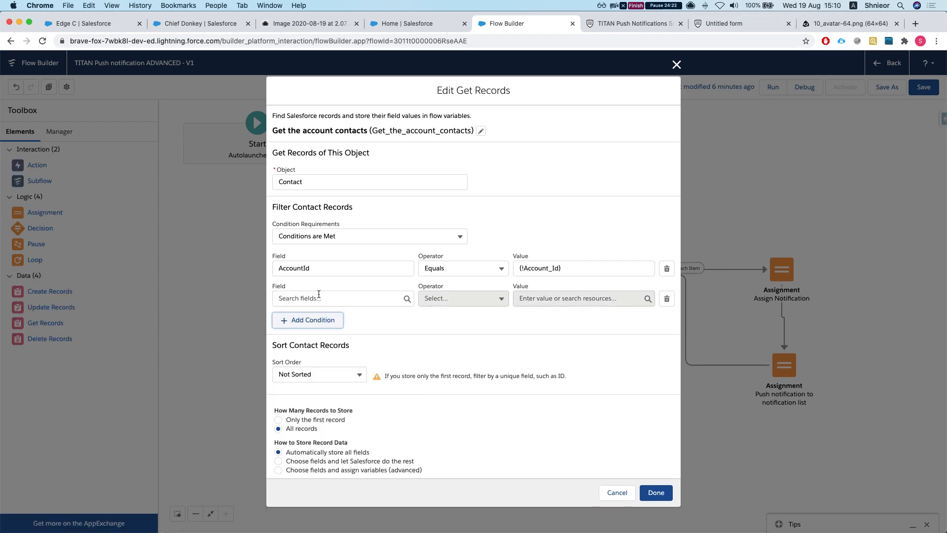
- Discard the unfinished second filter condition on Get the account contacts and save the flow
left_click(317, 297)
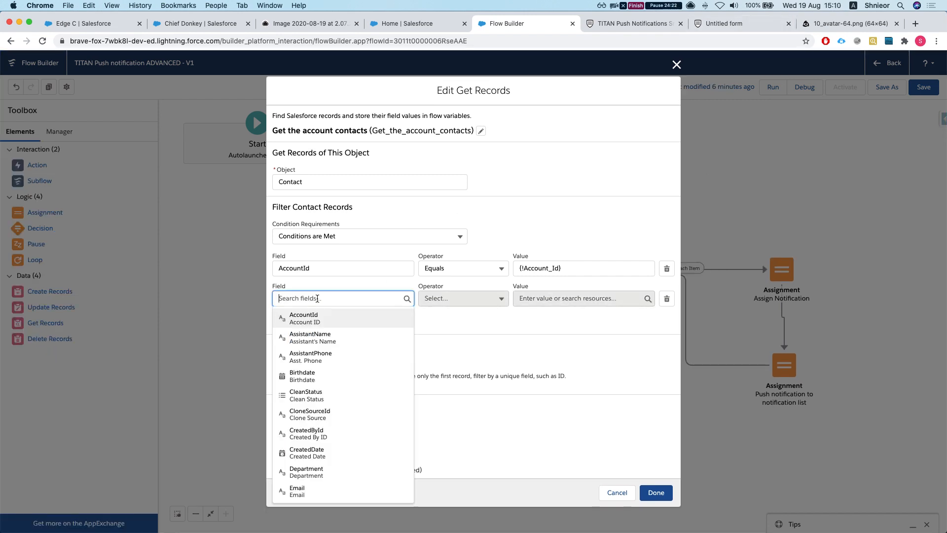
type("is")
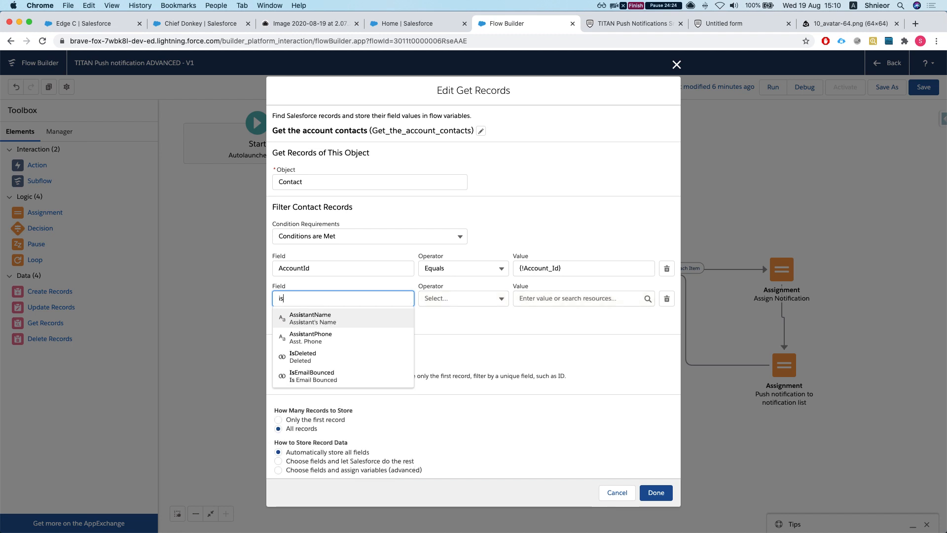
key("BackSpace")
key("BackSpace")
left_click(628, 495)
left_click(918, 91)
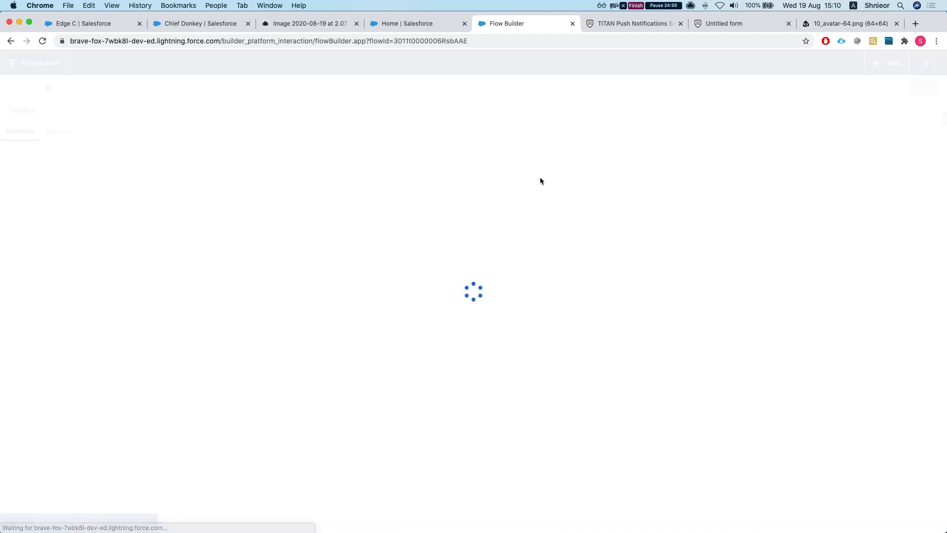
- Check the Is_pn_auth field in the details of the contact record used for testing
left_click(196, 23)
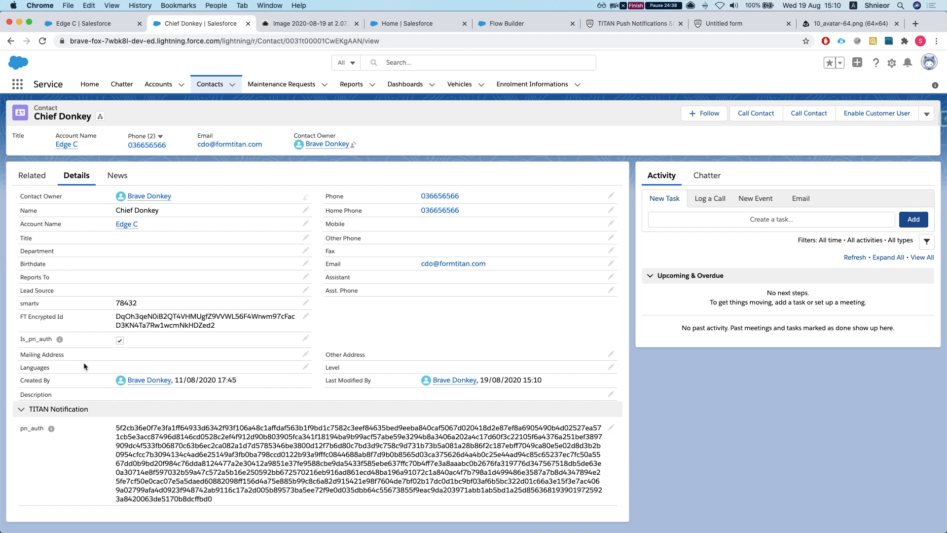
mouse_move(59, 341)
left_click(624, 24)
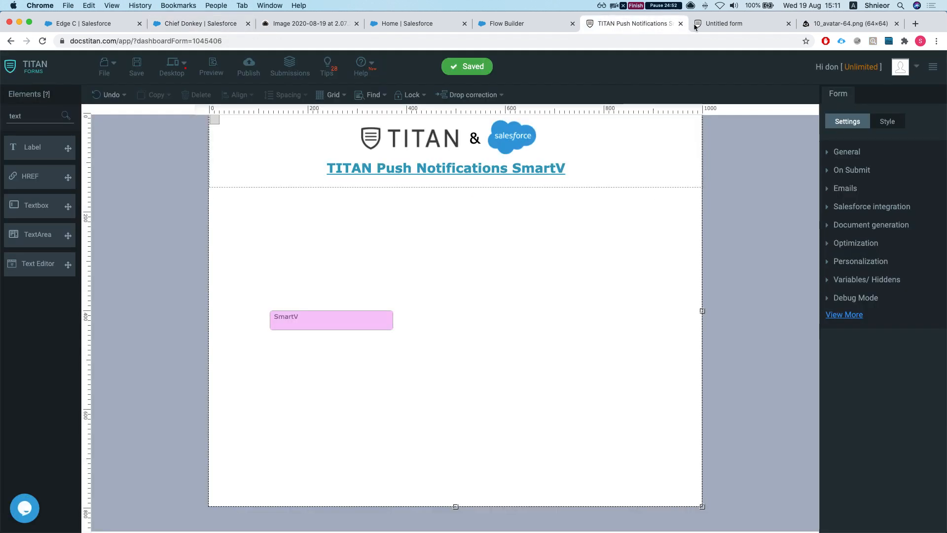
- Add a second filter condition to Get the account contacts: Is_pn_auth__c Equals {!$GlobalConstant.True}
left_click(526, 22)
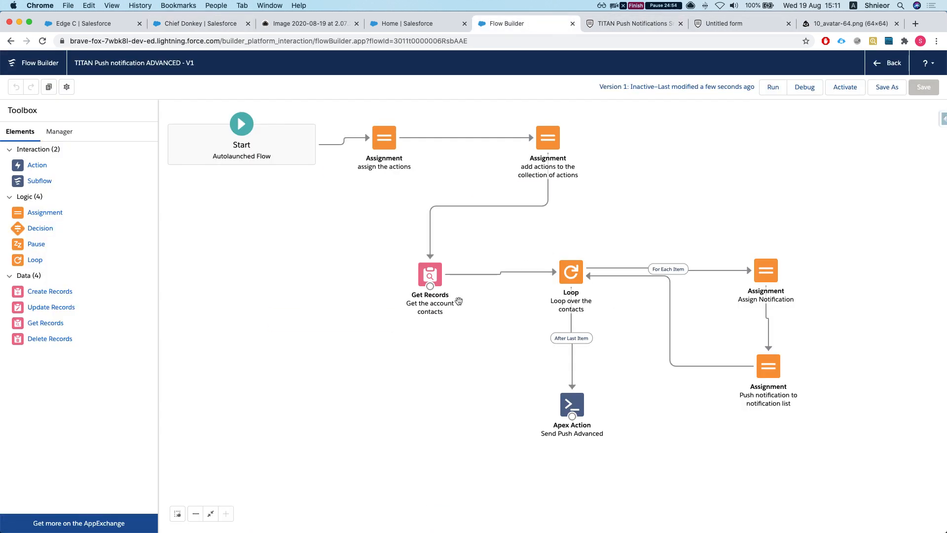
double_click(430, 275)
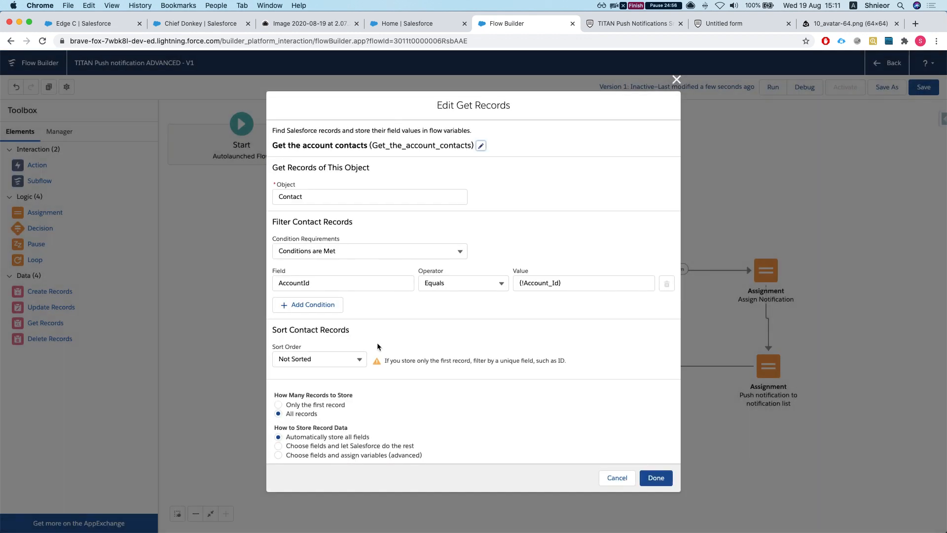
left_click(306, 310)
left_click(313, 297)
type("is")
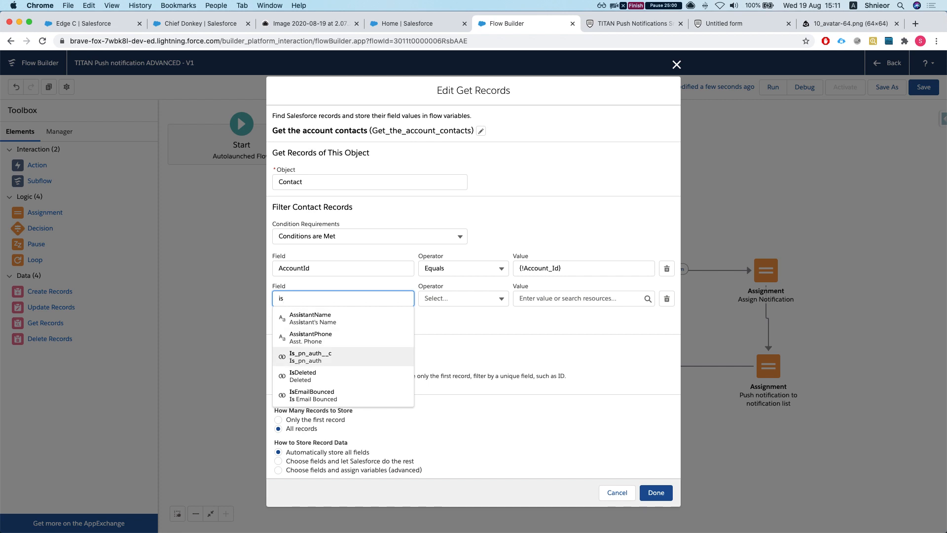
left_click(316, 356)
left_click(618, 294)
type("tu")
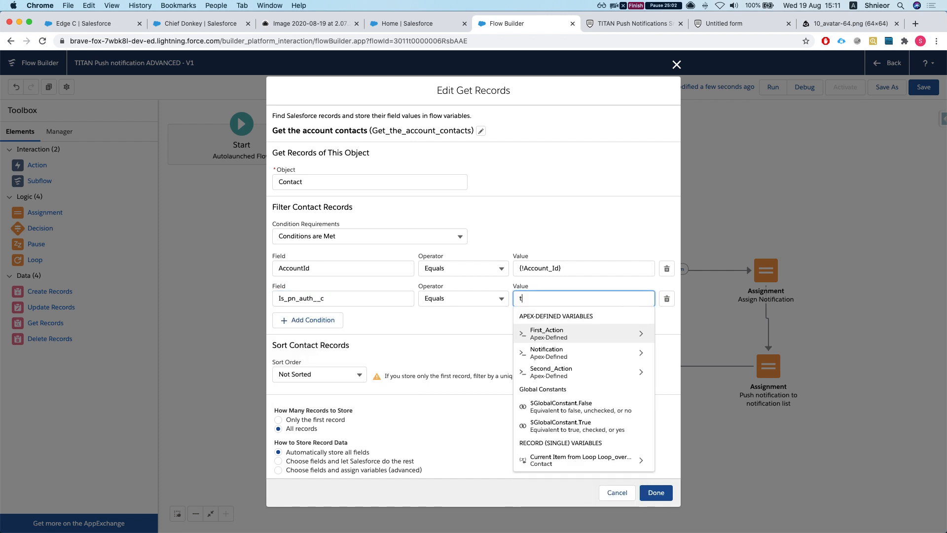
key("Return")
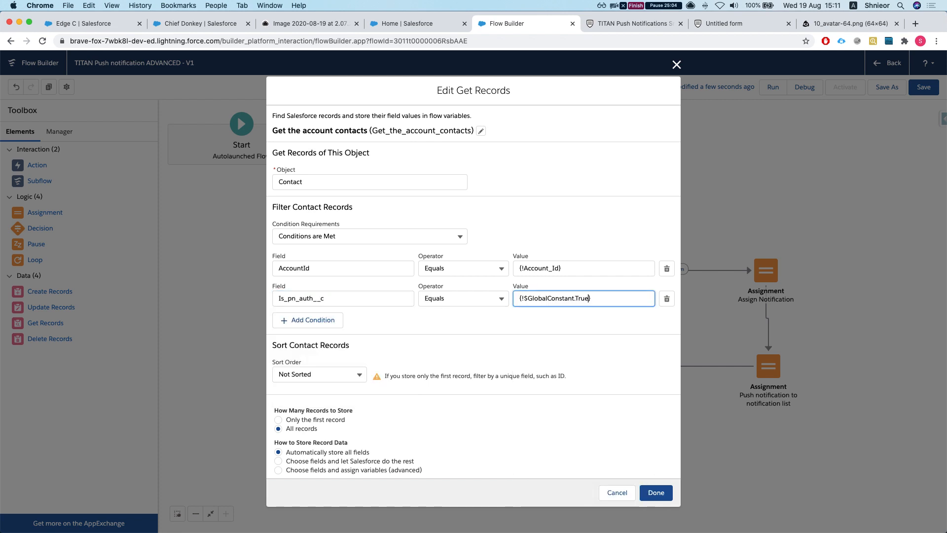
left_click(655, 491)
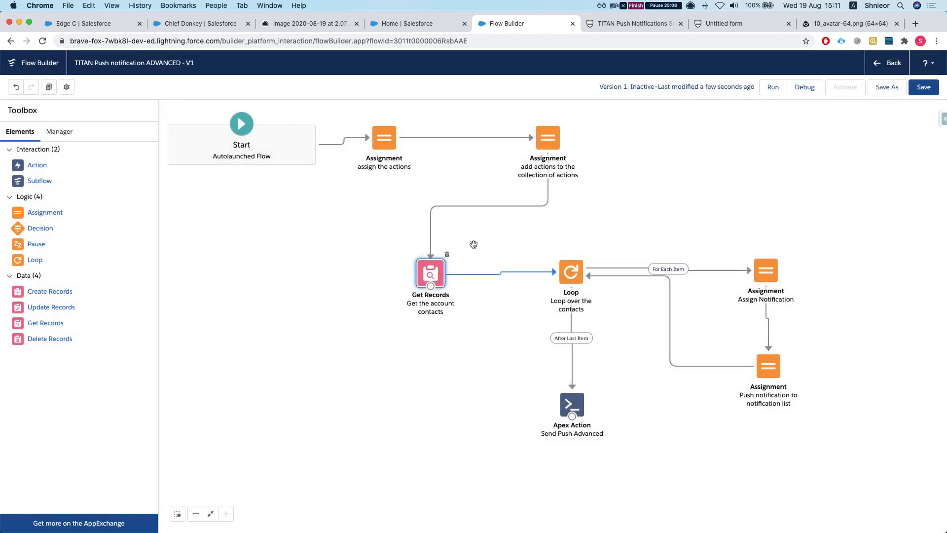
- Save and activate the TITAN Push notification ADVANCED flow
left_click(923, 93)
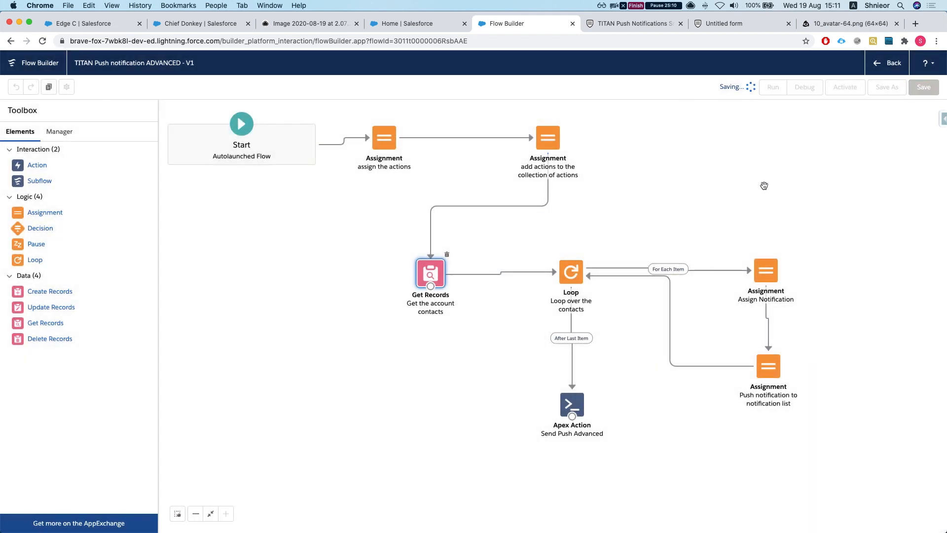
left_click(845, 88)
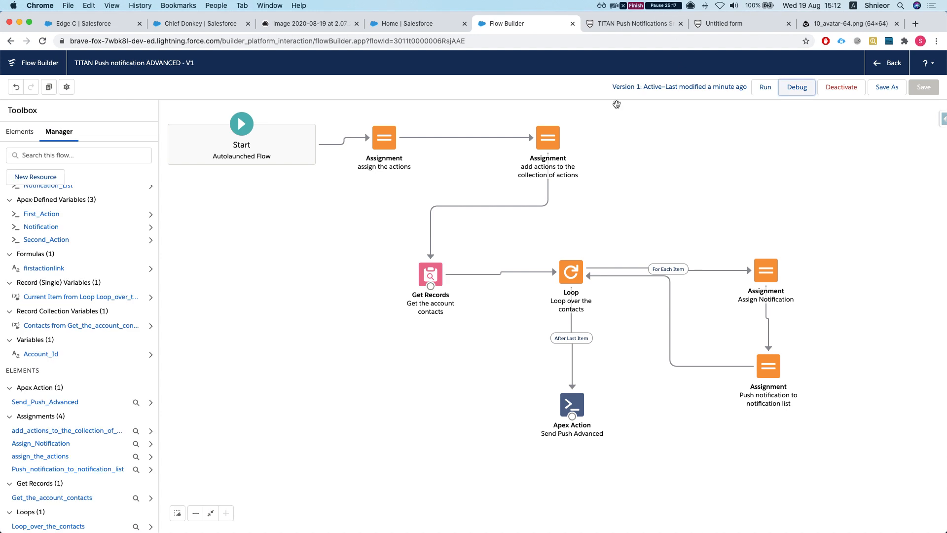
left_click(662, 6)
left_click(661, 6)
- Debug the flow with the Edge C account's record ID as the Account_Id input
left_click(796, 87)
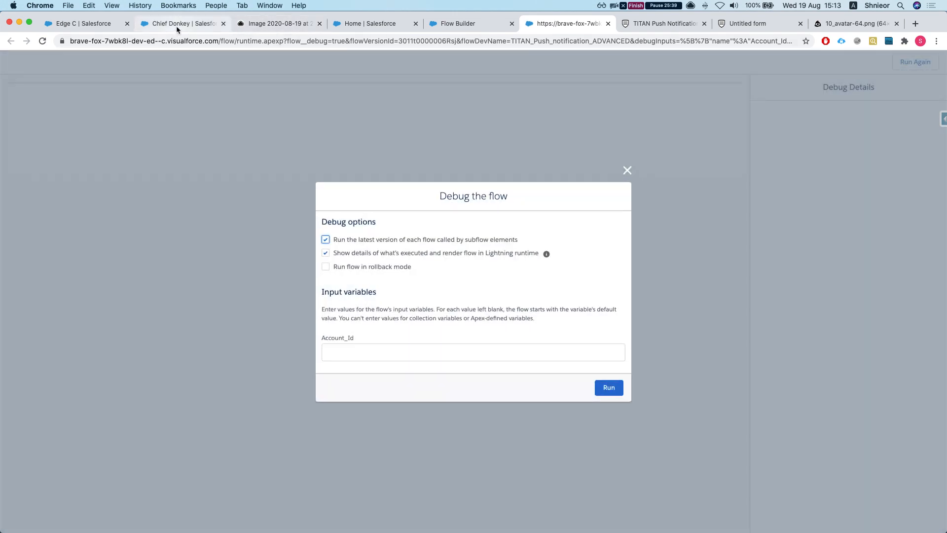
left_click(176, 26)
left_click(86, 23)
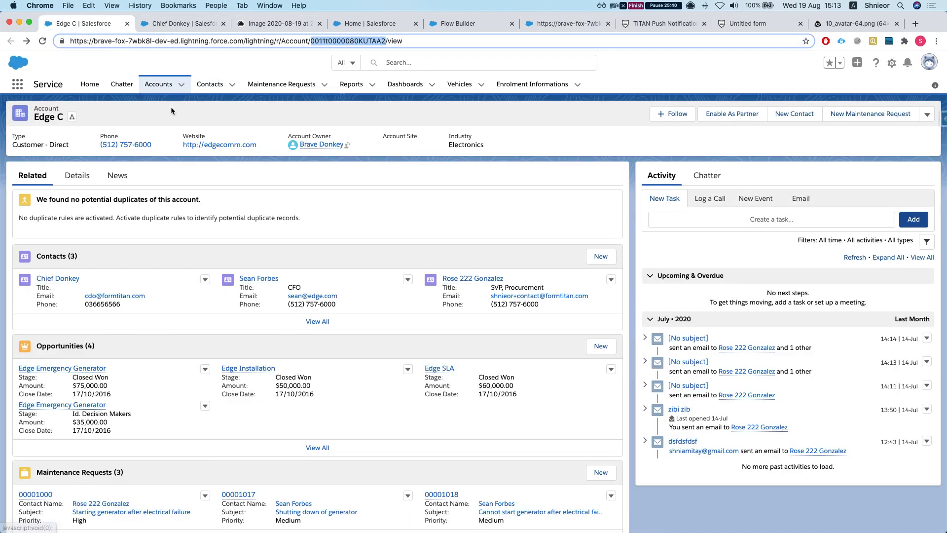
scroll(268, 200, "down", 1)
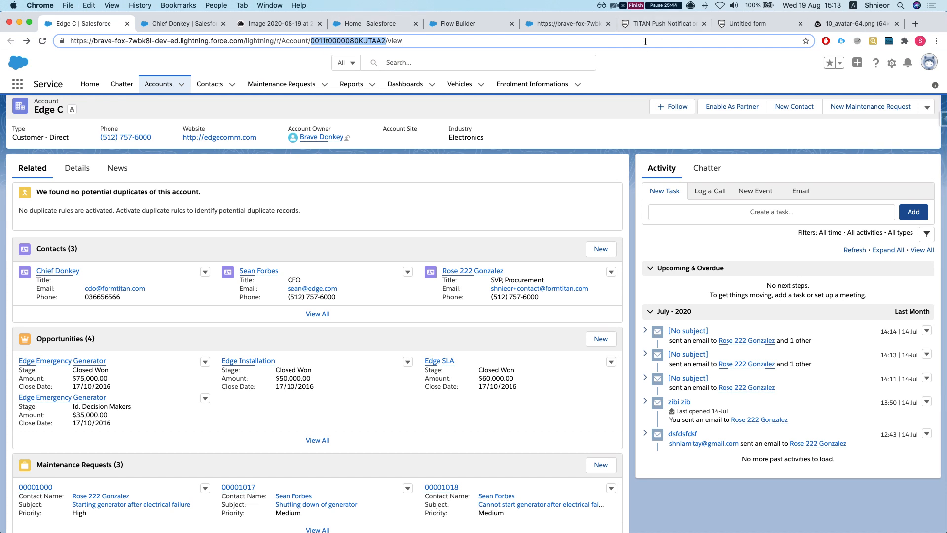
left_click(567, 23)
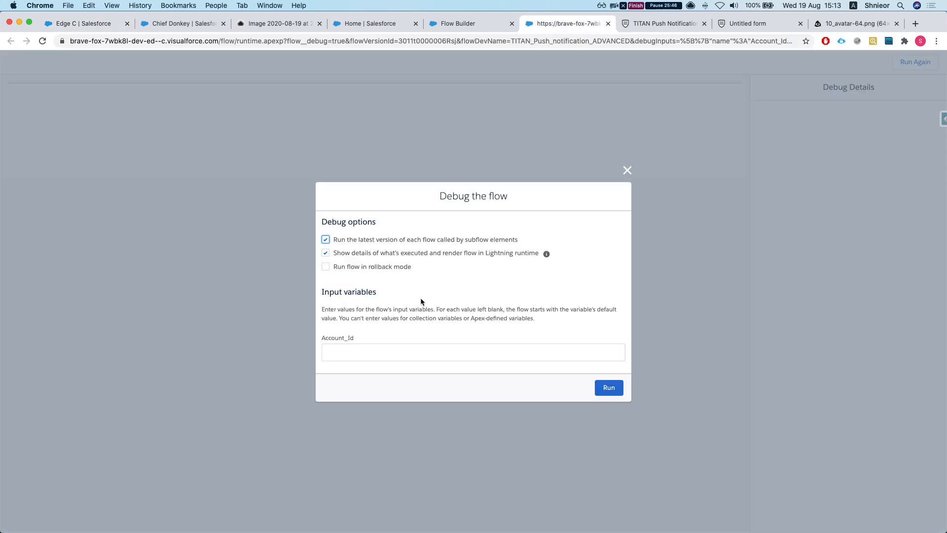
left_click(413, 348)
type("0011t0000080KUTAA2")
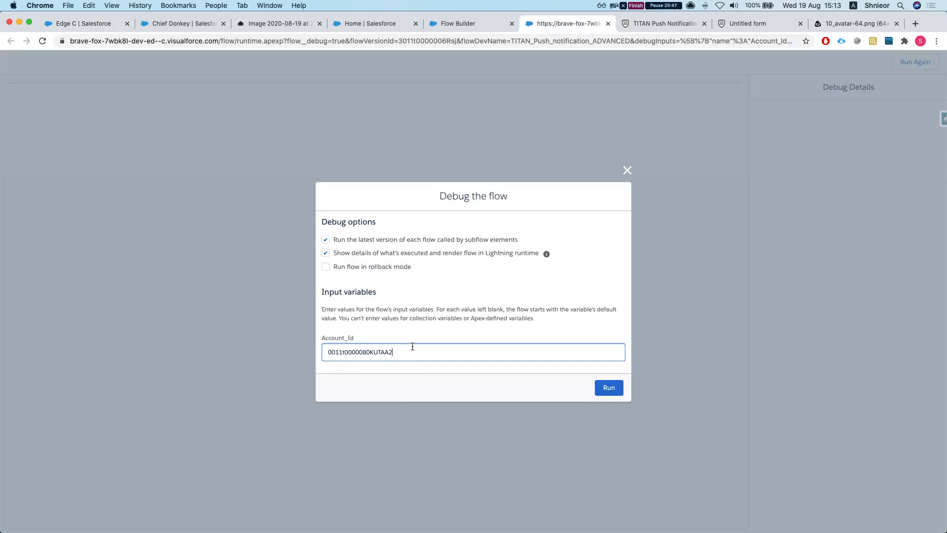
left_click(609, 389)
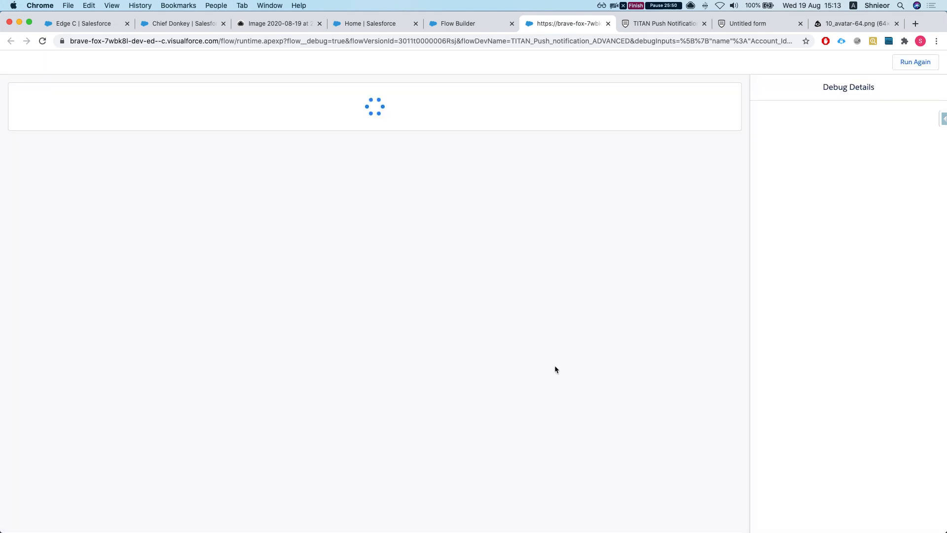
- Review the debug details and test the received notification's View Account action, closing the form it opens
scroll(806, 316, "up", 10)
scroll(807, 316, "up", 1)
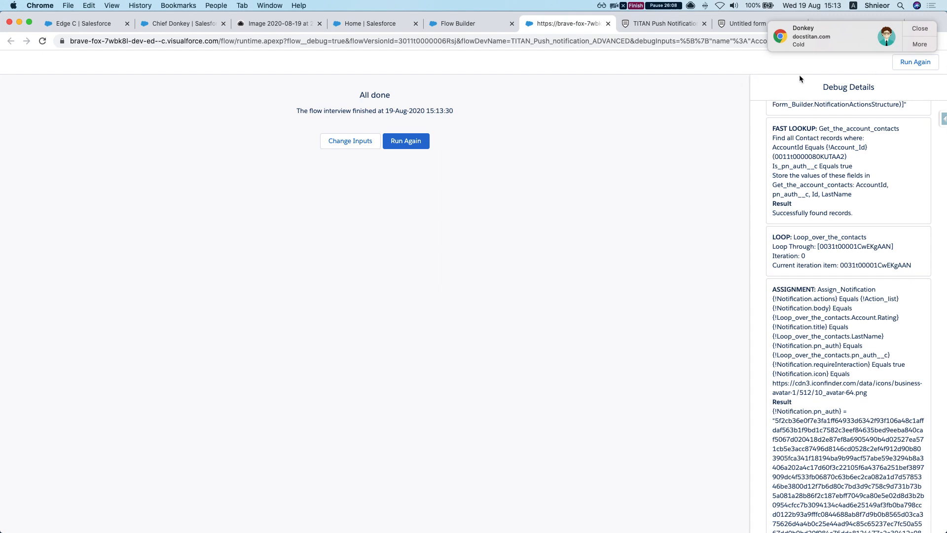
left_click(921, 44)
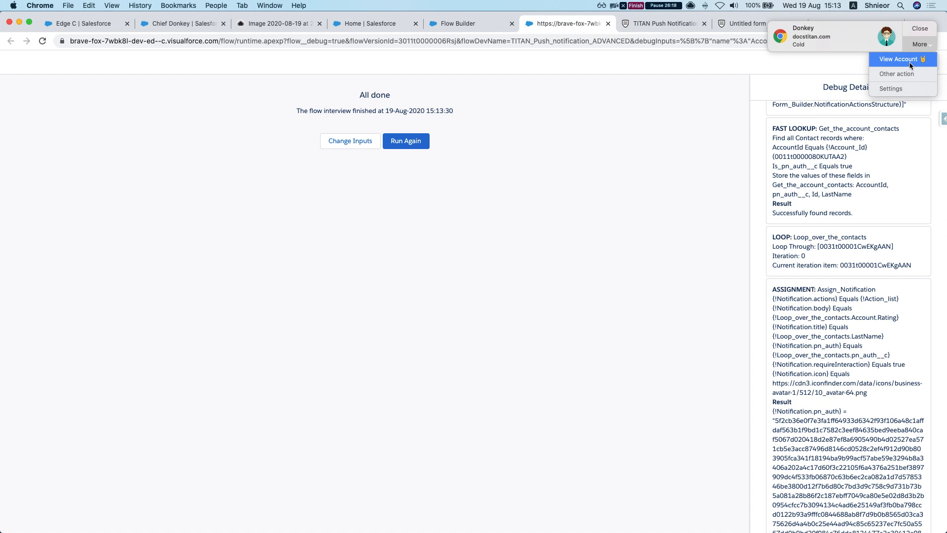
left_click(910, 65)
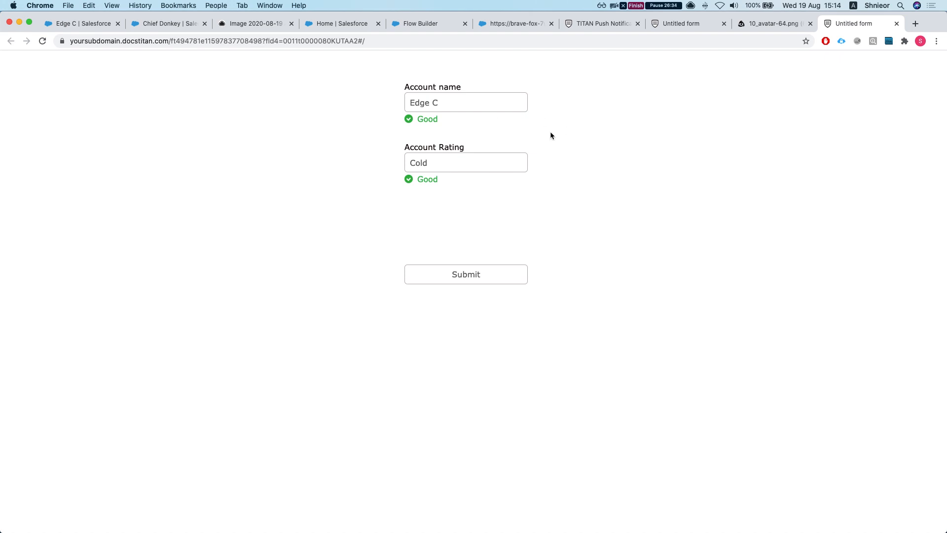
left_click(897, 24)
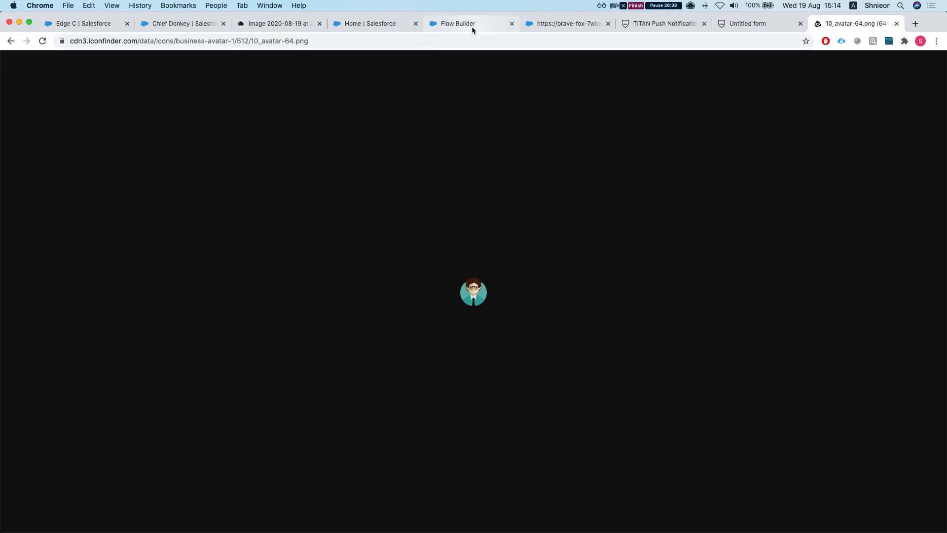
- Run the flow debug again and test the new notification's Other action, closing the page it opens
left_click(472, 26)
left_click(562, 23)
left_click(440, 22)
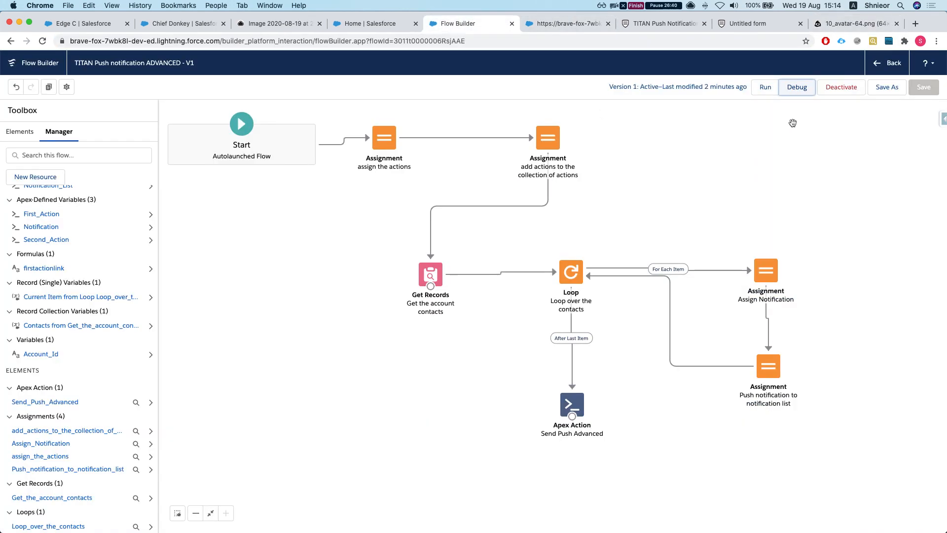
left_click(573, 27)
left_click(415, 145)
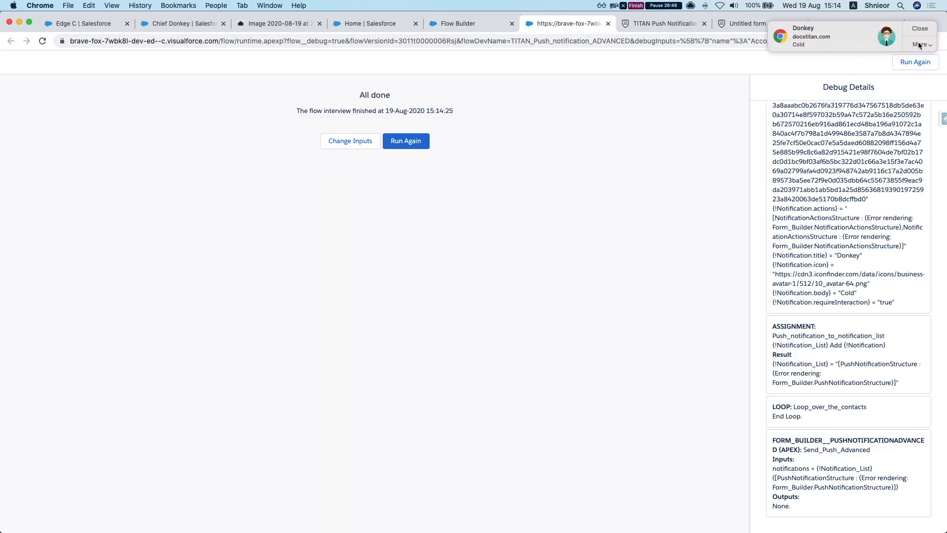
left_click(916, 45)
left_click(908, 74)
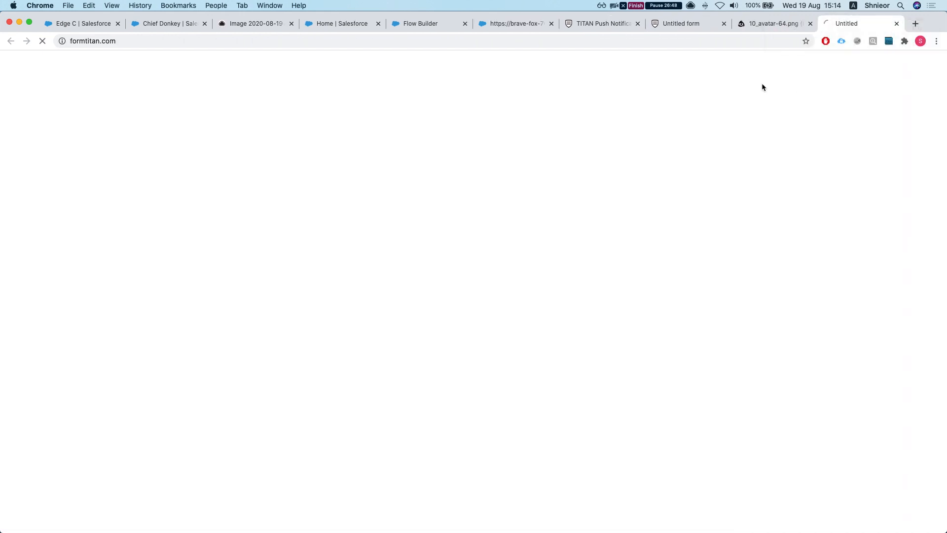
left_click(897, 24)
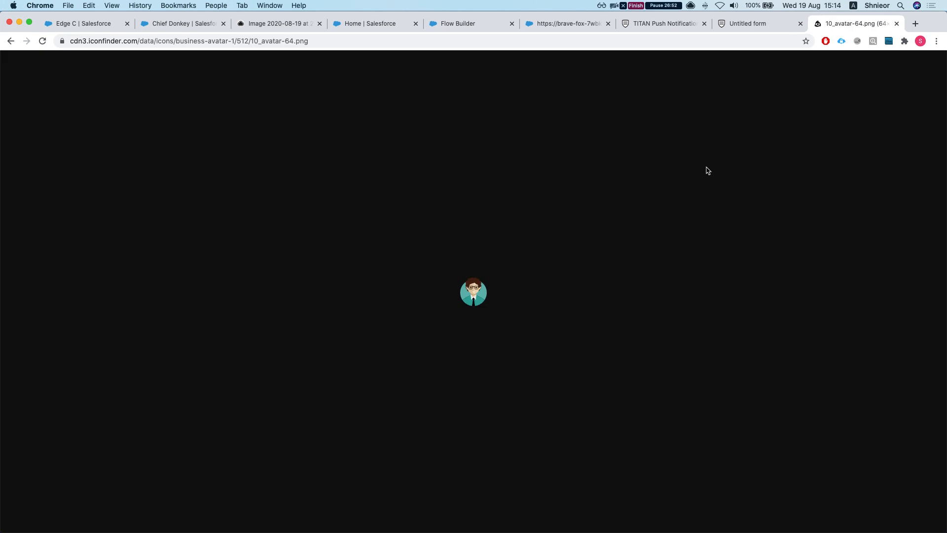
- Open Salesforce Setup in a new tab, search it for "process" and go to Process Builder
left_click(443, 28)
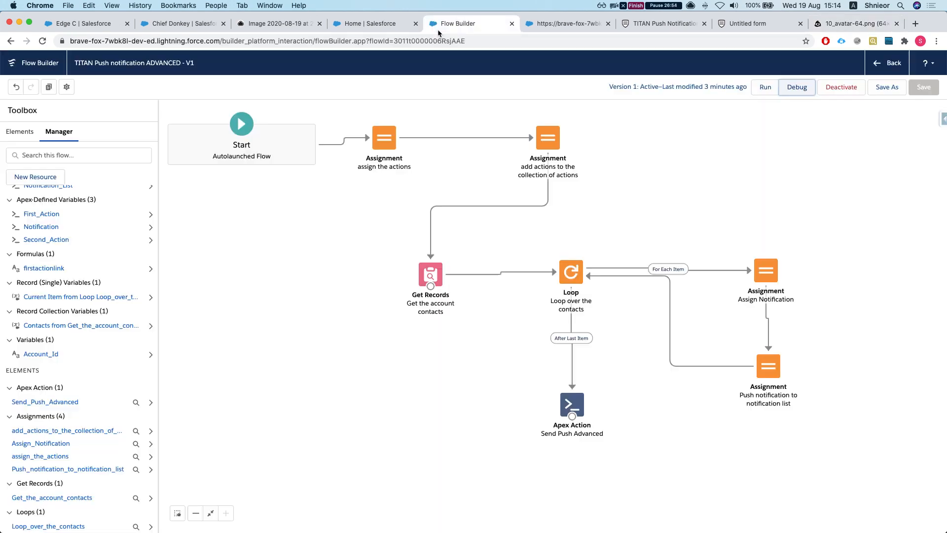
left_click(365, 27)
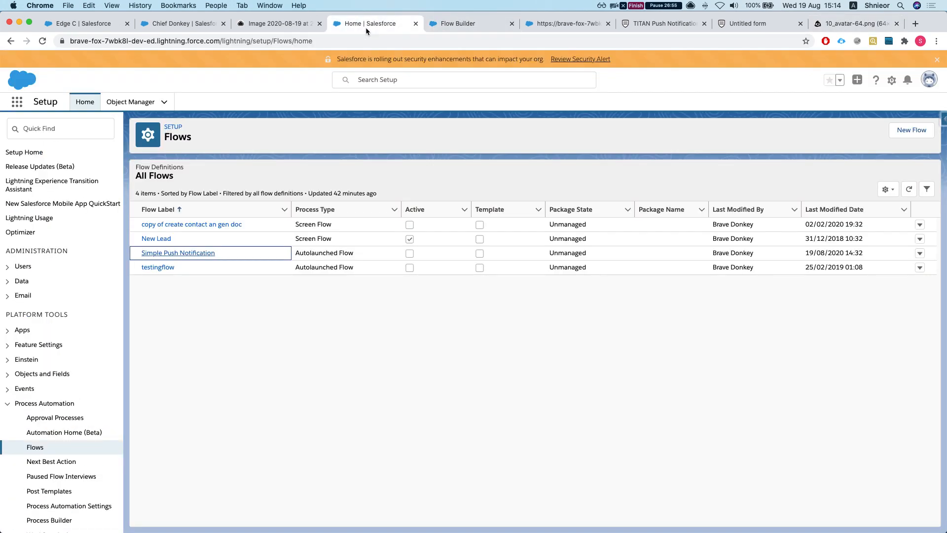
left_click(891, 81)
left_click(864, 104)
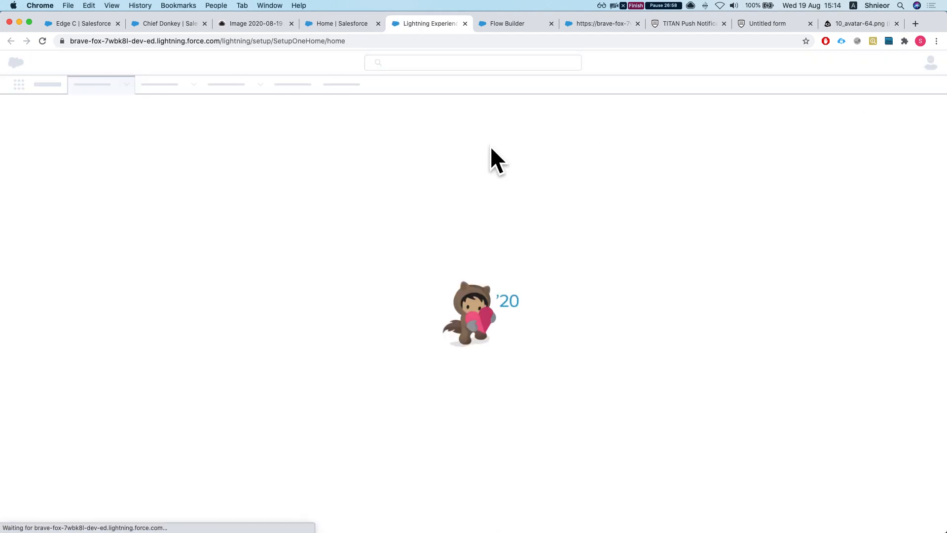
left_click(59, 128)
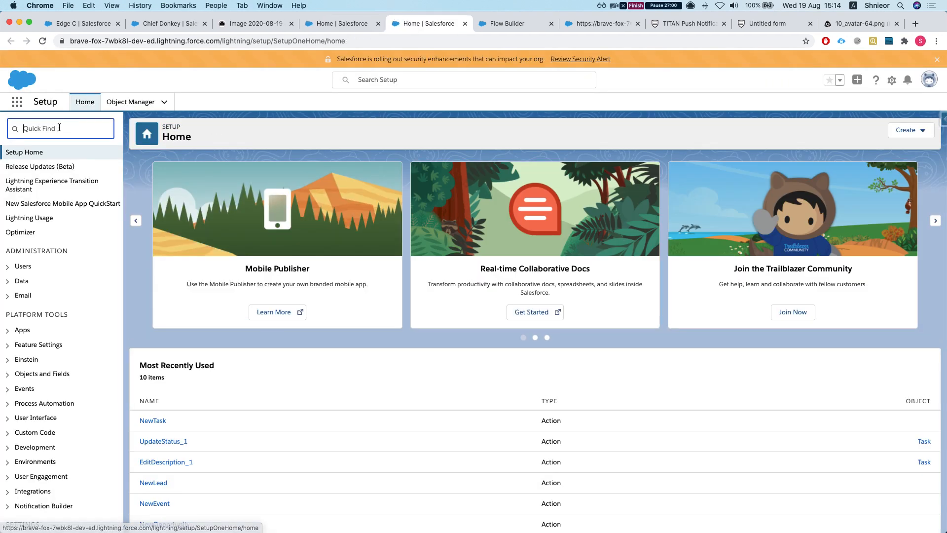
type("process")
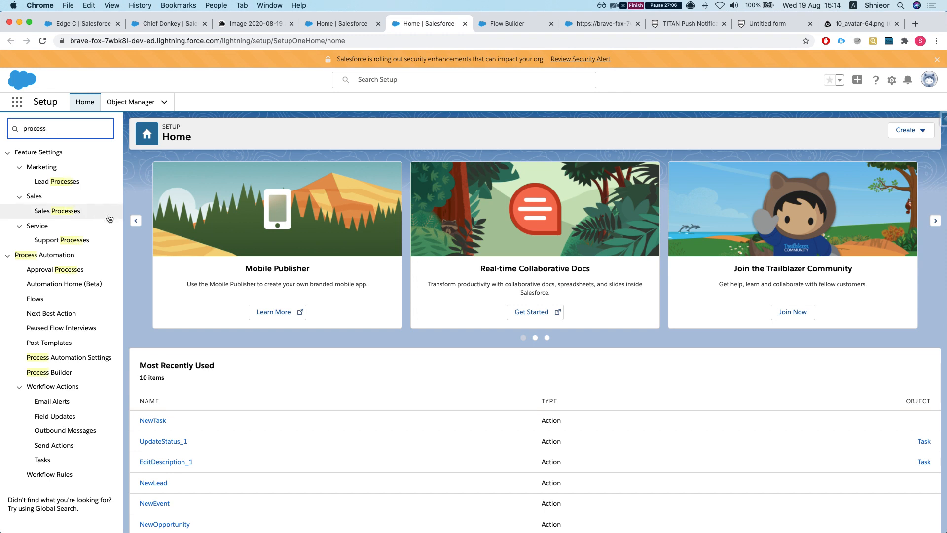
scroll(73, 266, "down", 1)
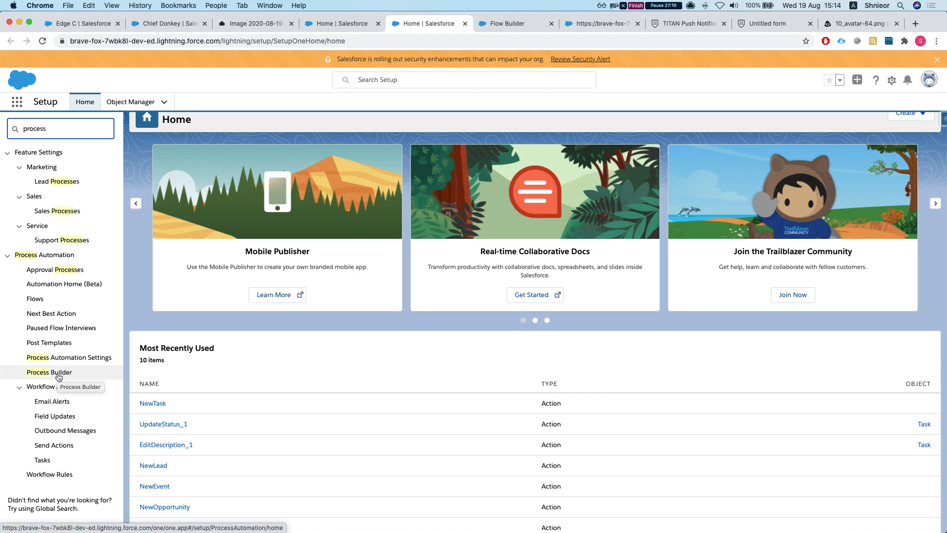
left_click(59, 373)
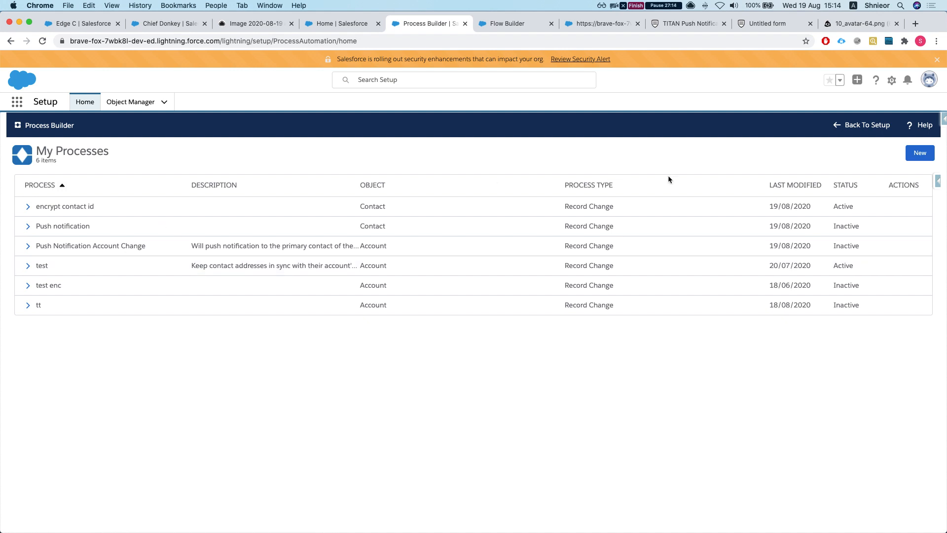
- Create a new process named "invoke advanced titan push notification" with API name "invoke_advanced_titan_push_notification"
left_click(917, 156)
left_click(325, 321)
left_click(353, 295)
type("in")
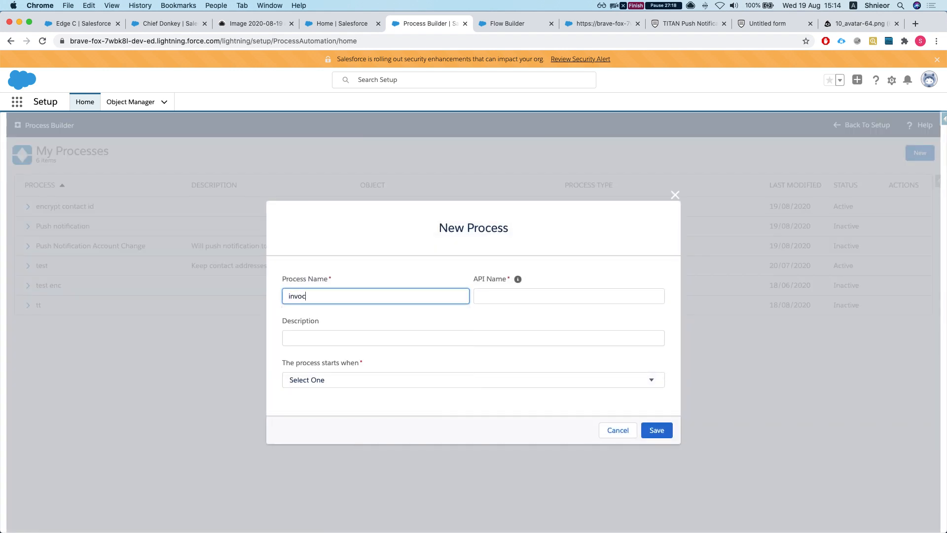
type("voke")
key("Tab")
left_click(298, 294)
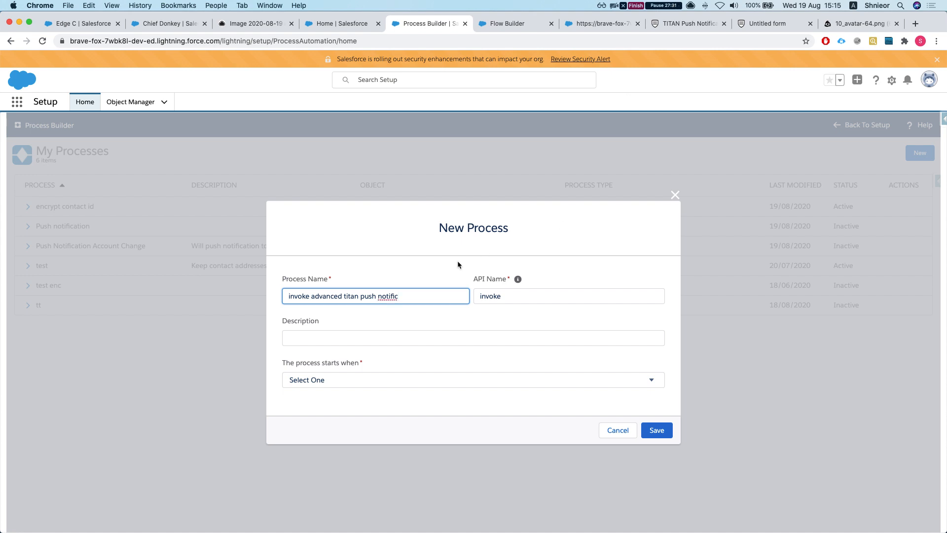
type("t")
key("Tab")
left_click(445, 319)
left_click_drag(518, 297, 479, 297)
key("BackSpace")
left_click(353, 322)
left_click(369, 298)
left_click(419, 339)
- Set the new process to start when a record changes and save it
left_click(374, 383)
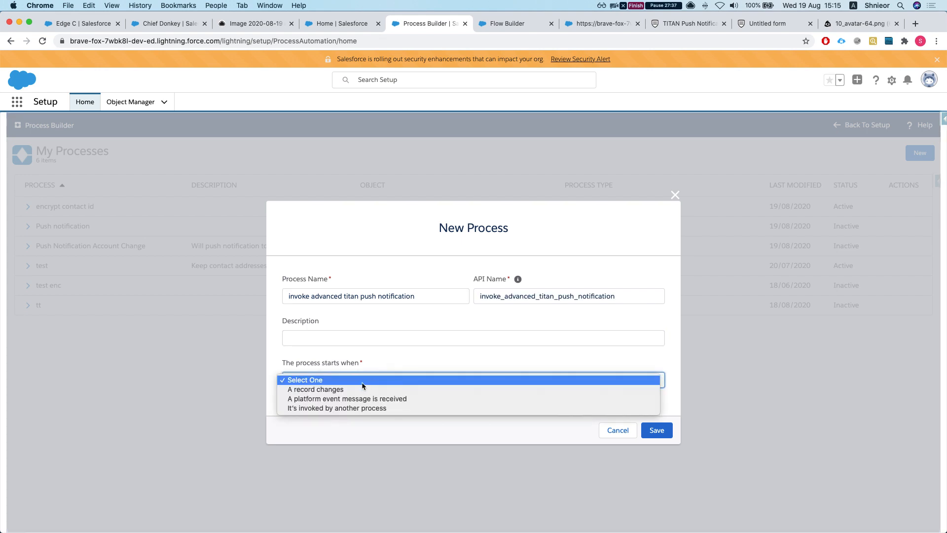
left_click(362, 390)
left_click(656, 430)
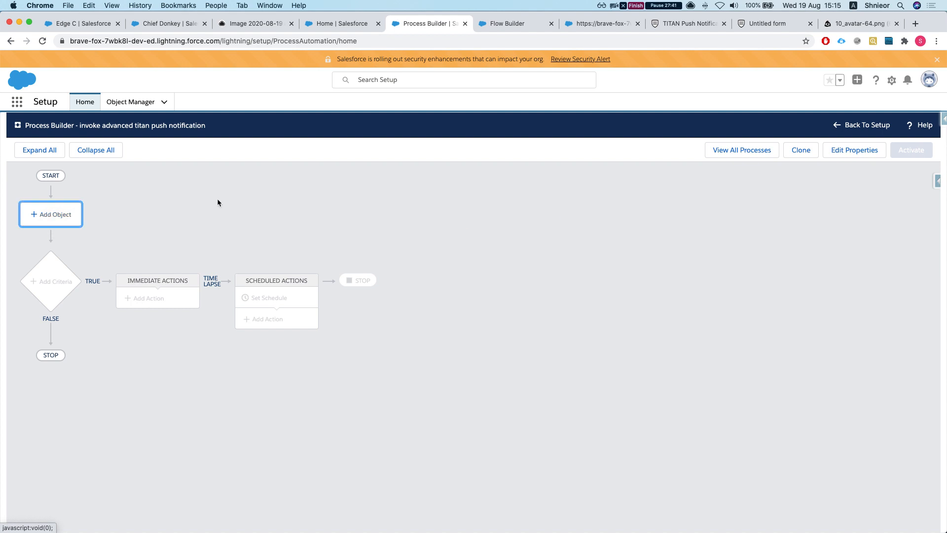
- Set the process object to Account, starting when a record is created or edited, and save
left_click(55, 215)
left_click(668, 221)
type("acc")
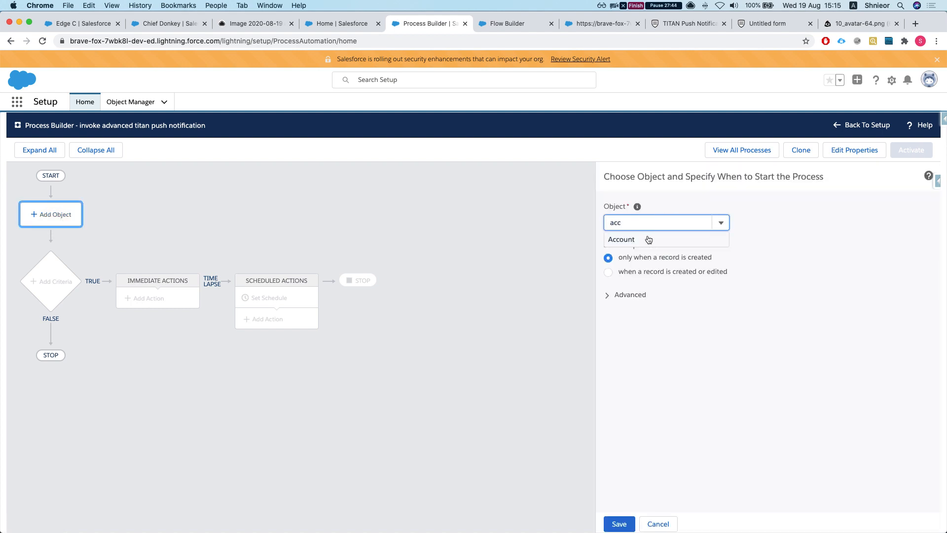
left_click(648, 240)
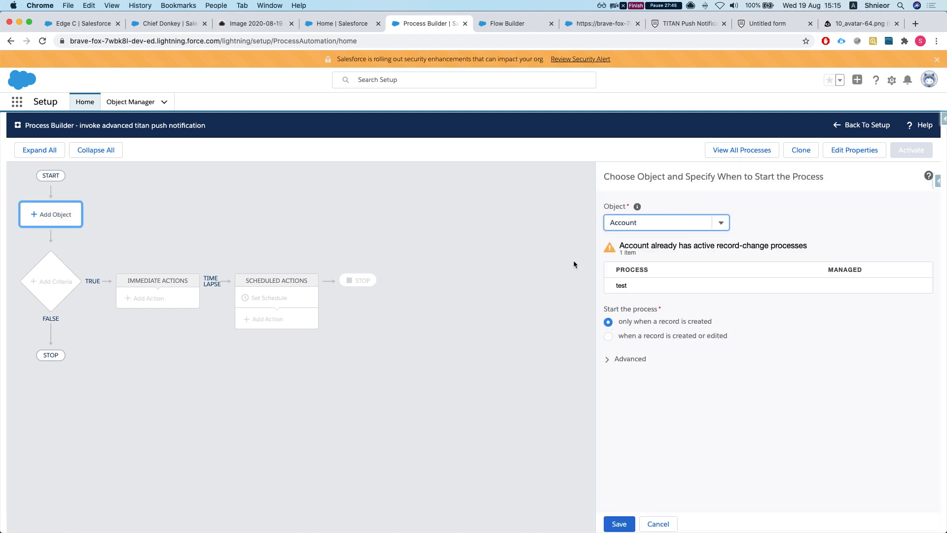
left_click(608, 336)
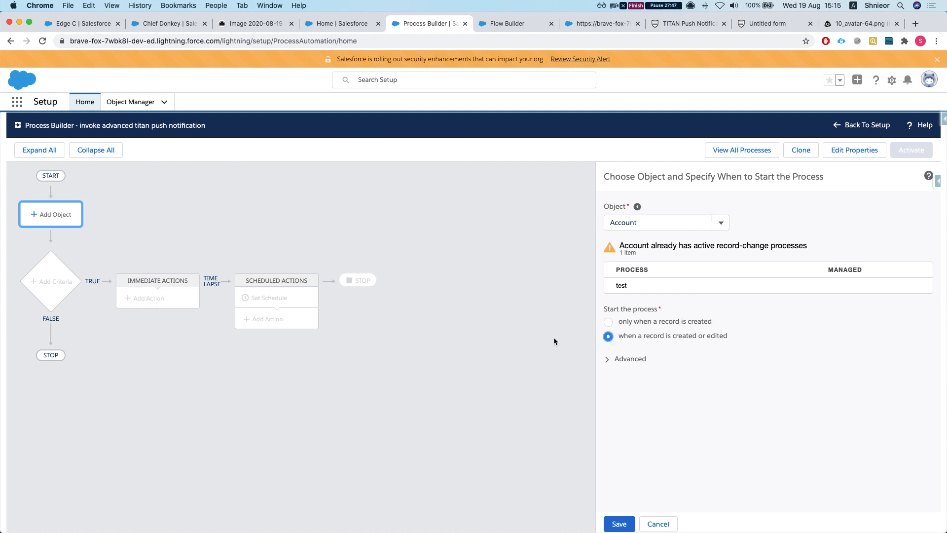
left_click(619, 524)
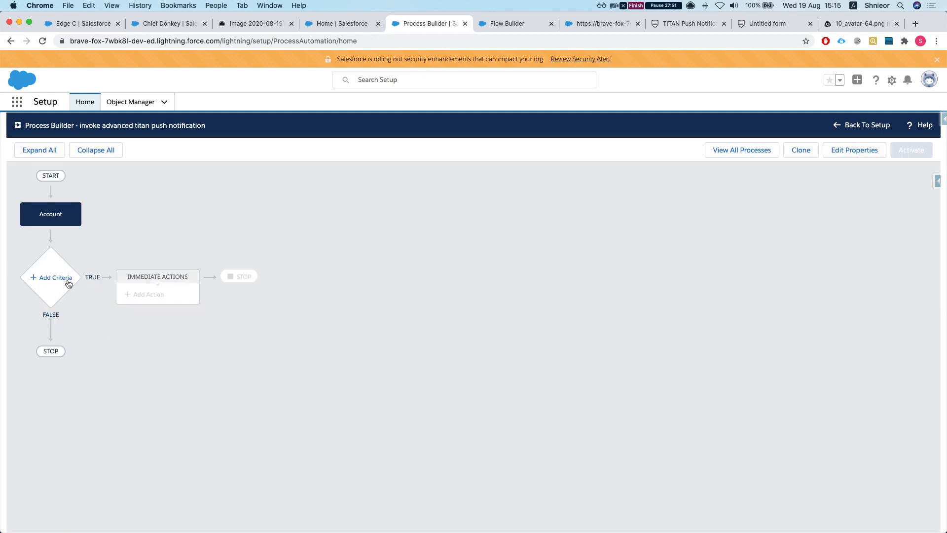
- Add a criteria named "validate" and choose the Account Rating field for its first condition
left_click(64, 282)
left_click(615, 224)
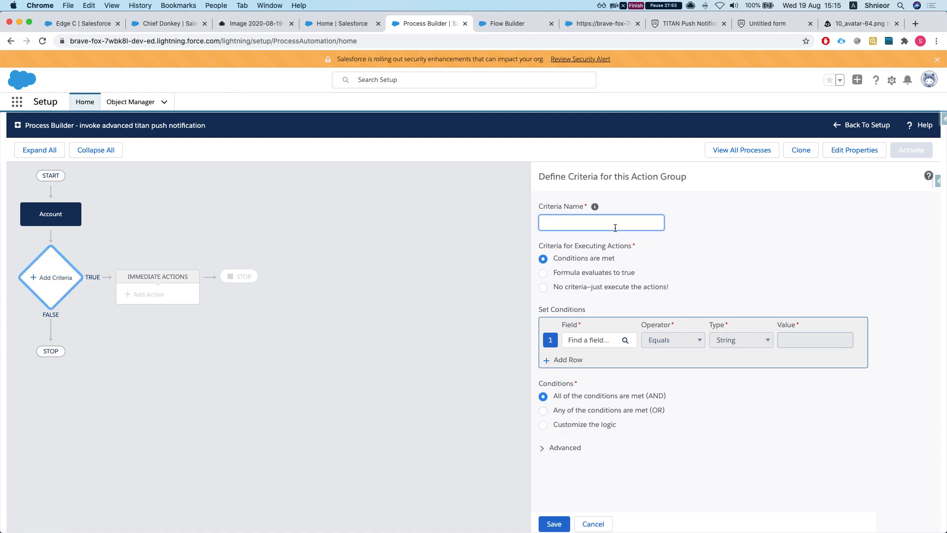
type("validate")
left_click(610, 337)
left_click(429, 289)
type("ratin")
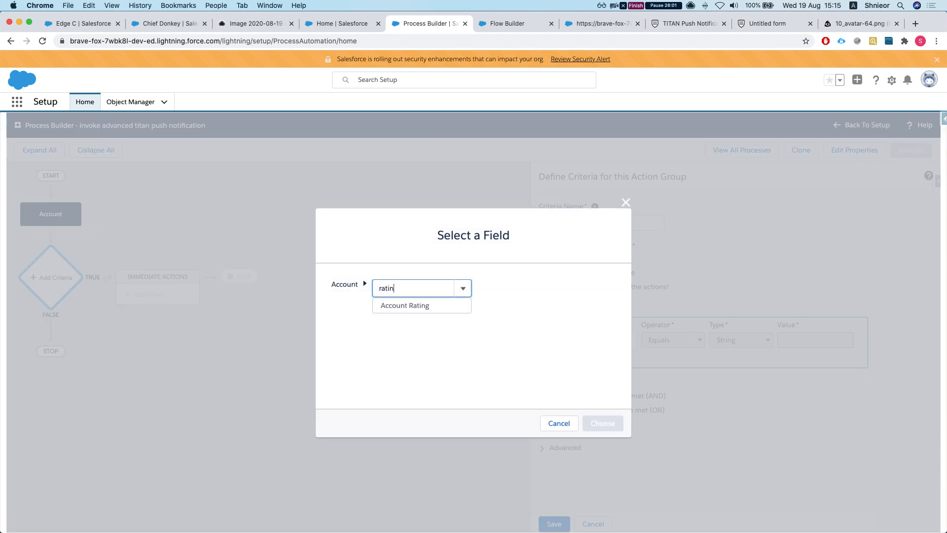
left_click(402, 305)
left_click(603, 421)
- Set the Rating condition's operator to Is changed with the value True, and save the criteria
left_click(670, 341)
left_click(675, 399)
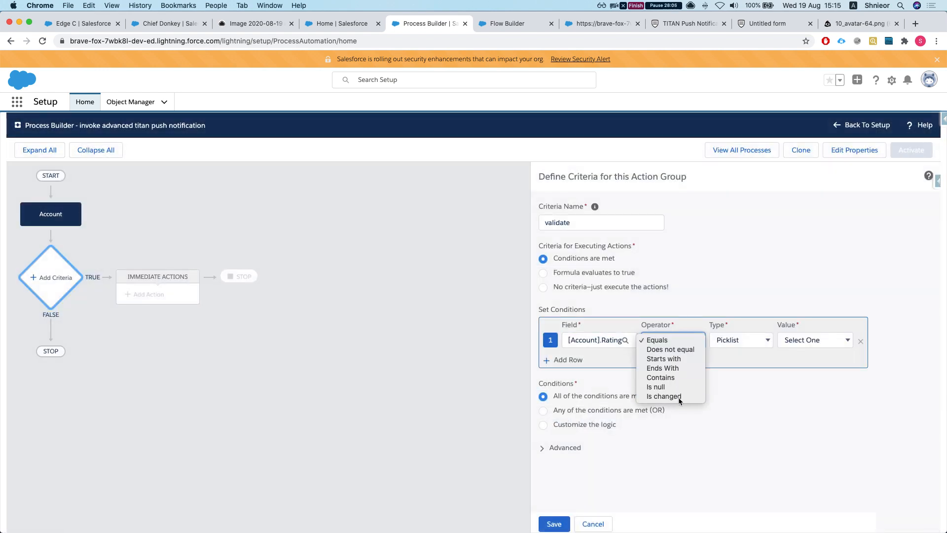
left_click(785, 340)
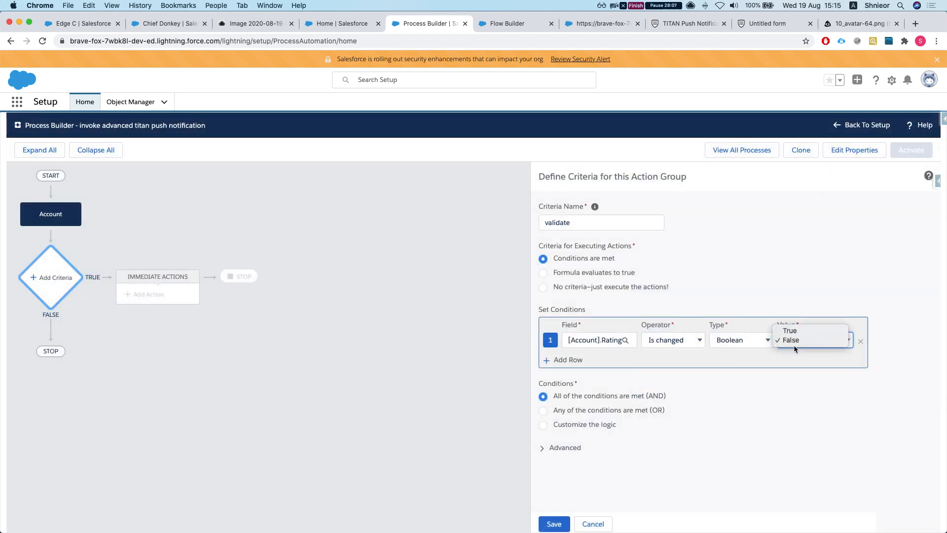
left_click(793, 328)
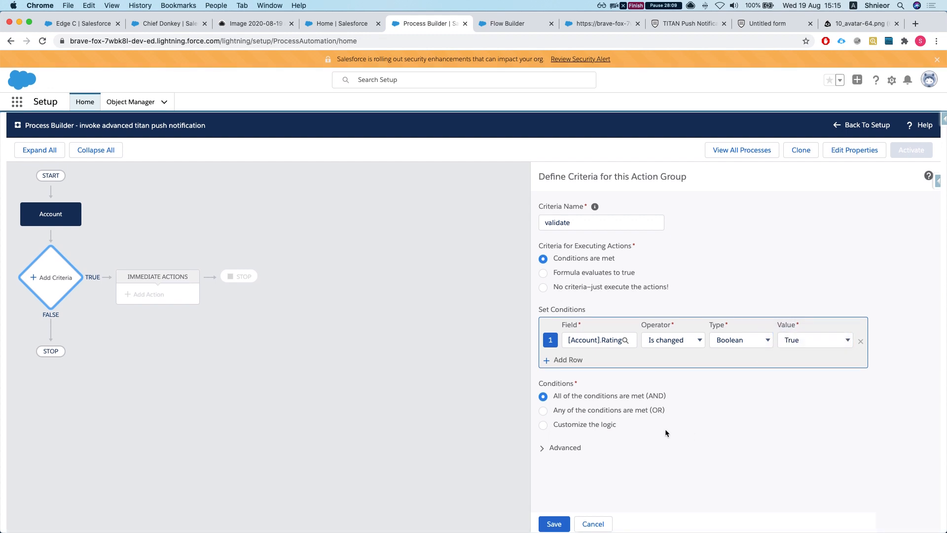
left_click(554, 523)
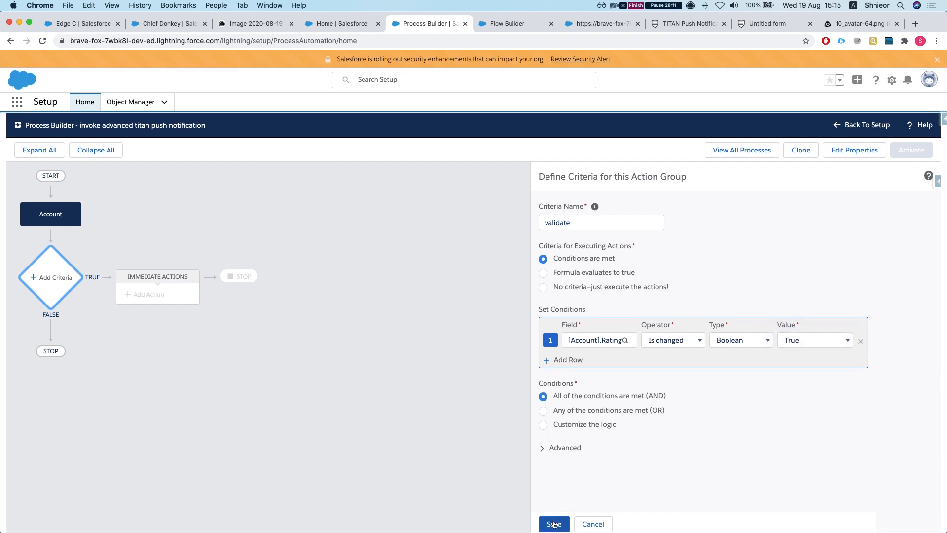
- Add an immediate action of type Flows to the validate criteria, named "run advanced notification"
left_click(146, 296)
left_click(668, 223)
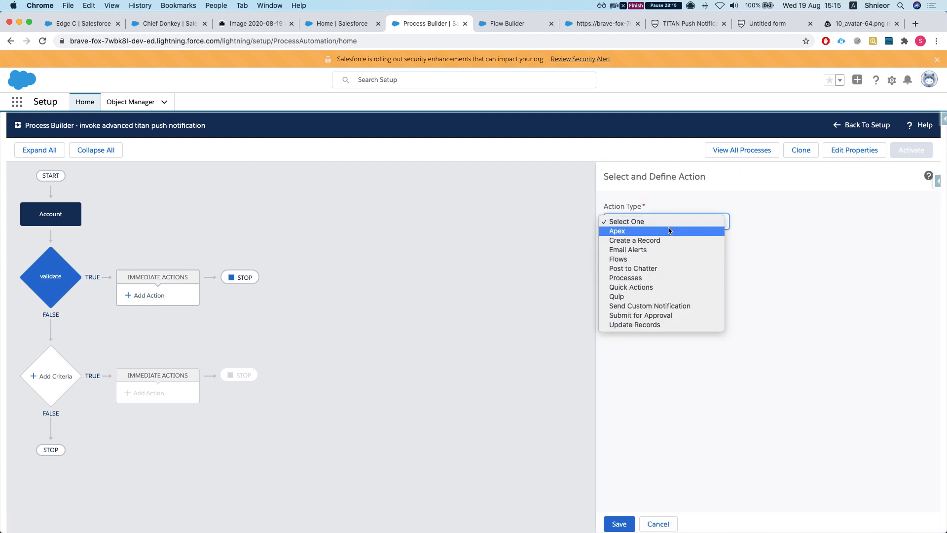
left_click(630, 259)
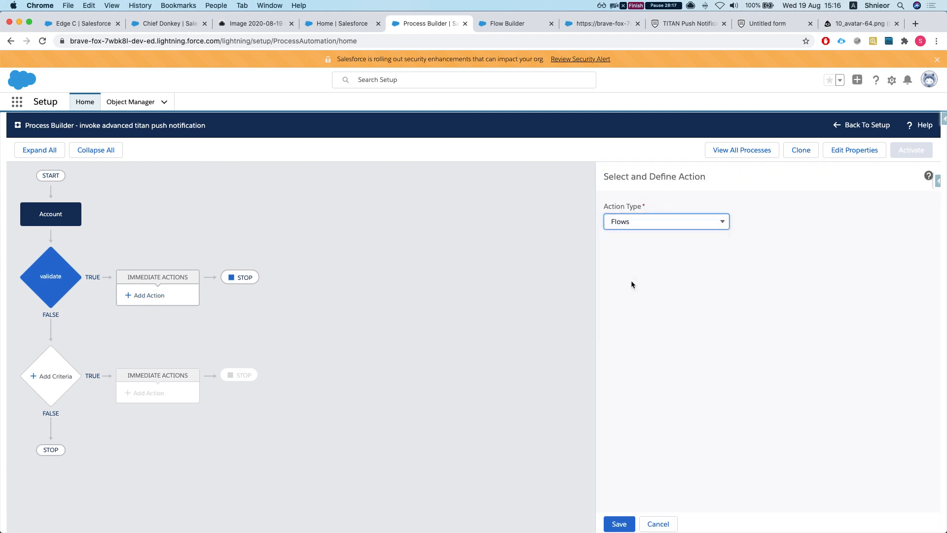
left_click(639, 263)
type("run adva")
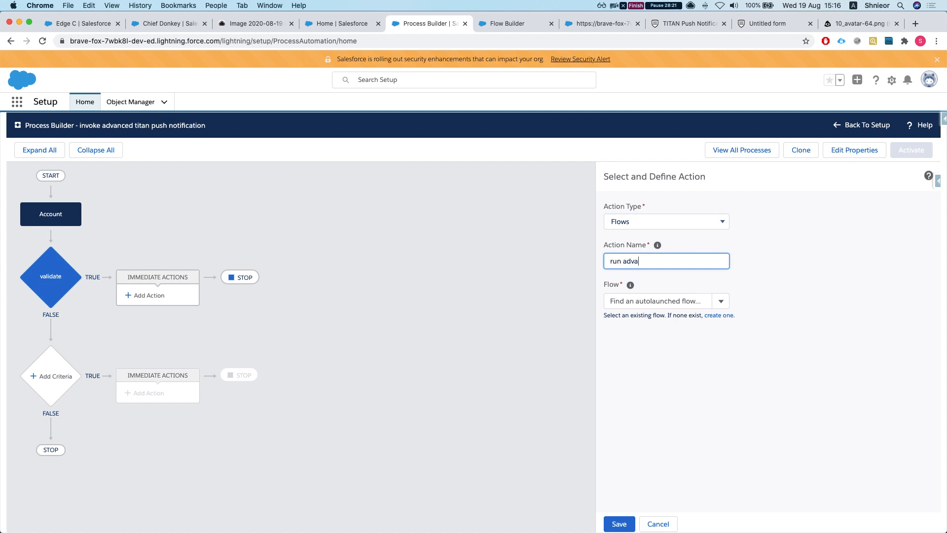
type("nced notificaiton")
double_click(673, 261)
right_click(669, 262)
left_click(679, 272)
- Select the TITAN Push notification ADVANCED flow for the action and add its Account_Id flow variable
left_click(644, 306)
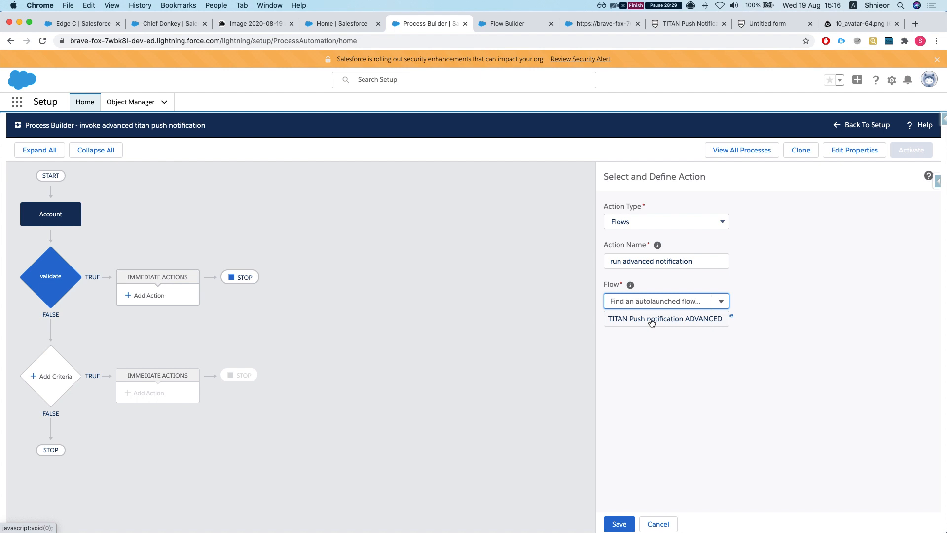
left_click(651, 319)
left_click(635, 401)
left_click(627, 368)
left_click(686, 362)
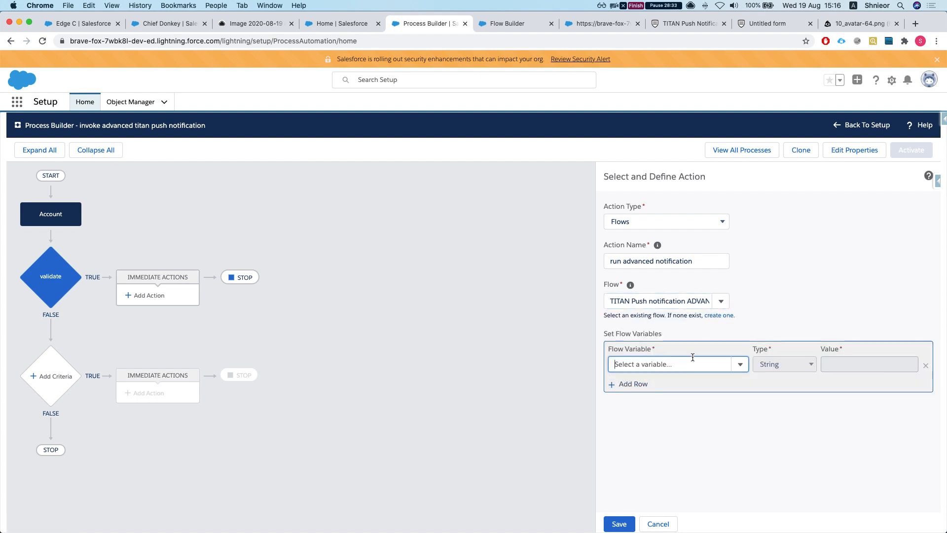
left_click(641, 382)
- Set the Account_Id variable to a field reference pointing to the account's Account ID field
left_click(776, 365)
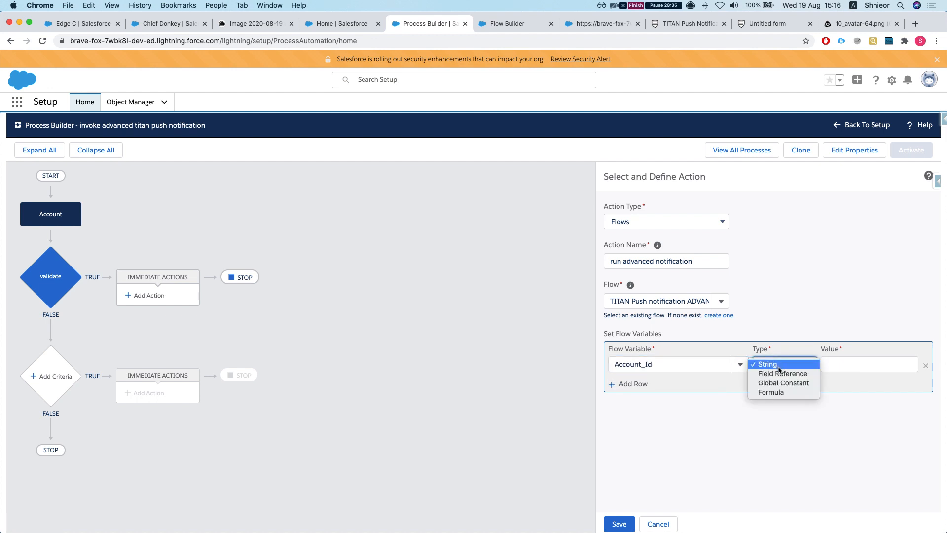
left_click(782, 373)
left_click(869, 368)
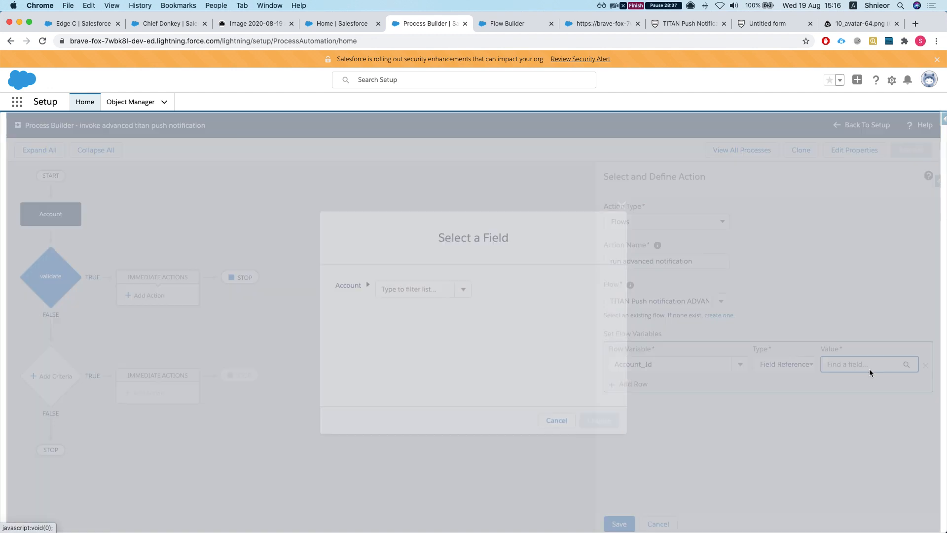
type("acc")
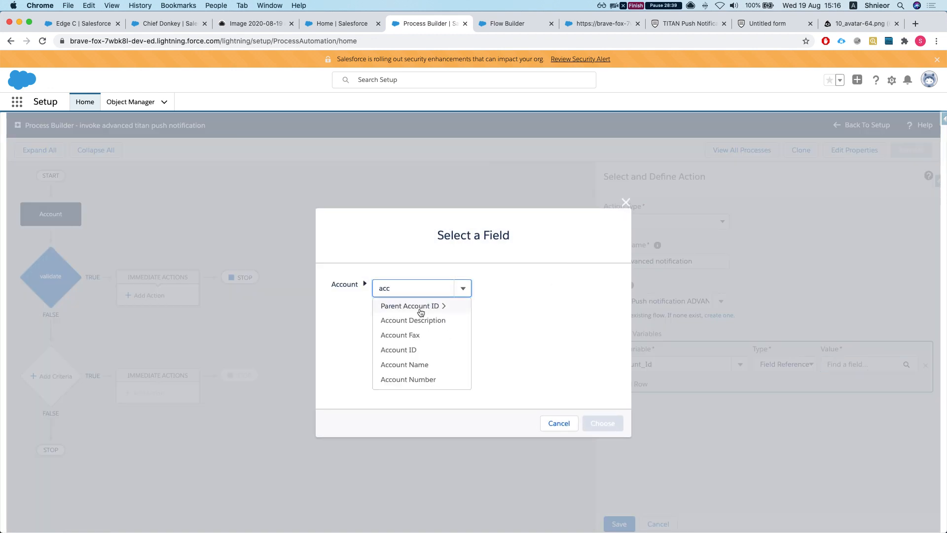
left_click(398, 350)
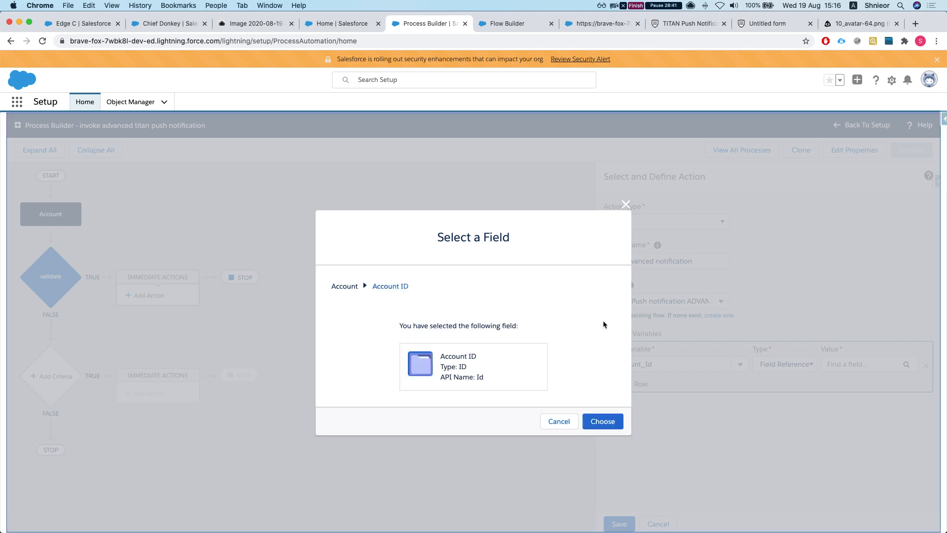
left_click(603, 421)
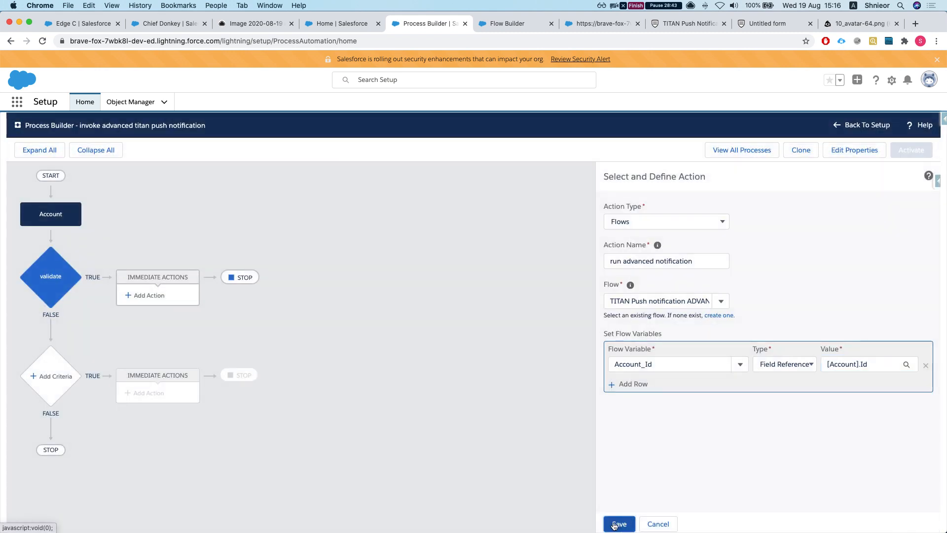
- Save the flow action and activate the process
left_click(618, 523)
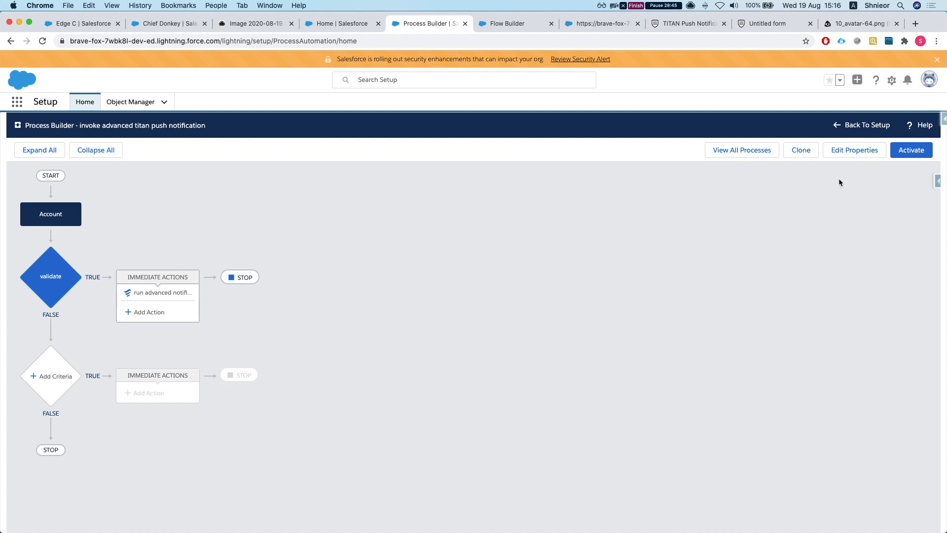
left_click(910, 153)
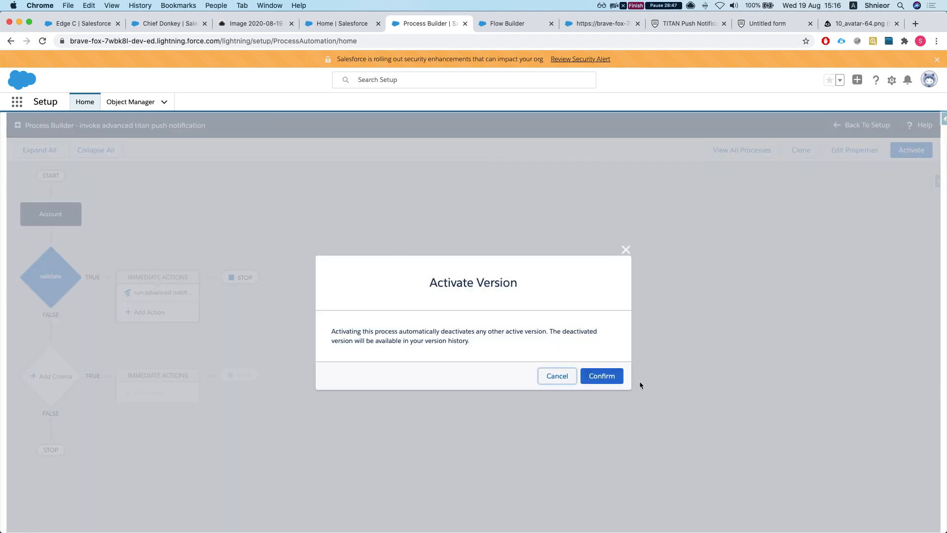
left_click(605, 377)
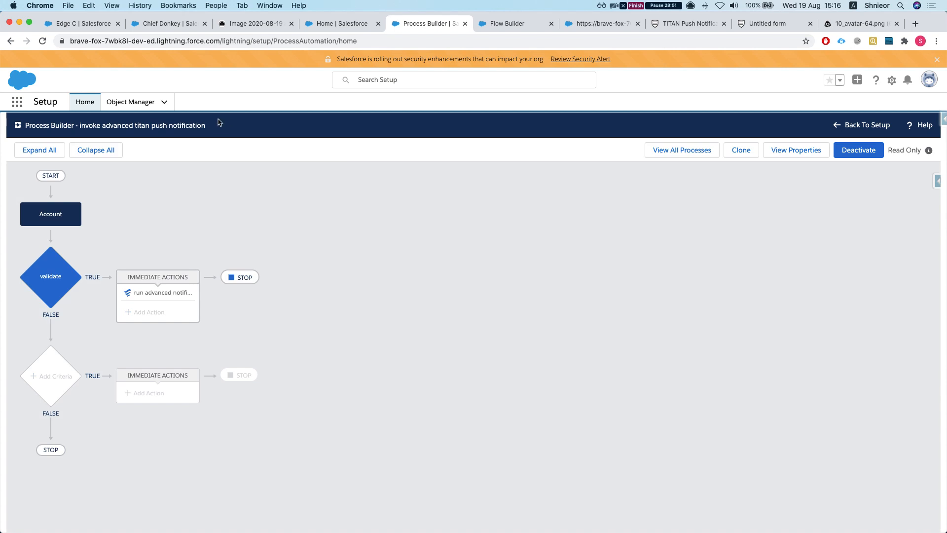
- From the Edge C account, open its CFO contact and examine the contact's push notification authorization details
left_click(78, 25)
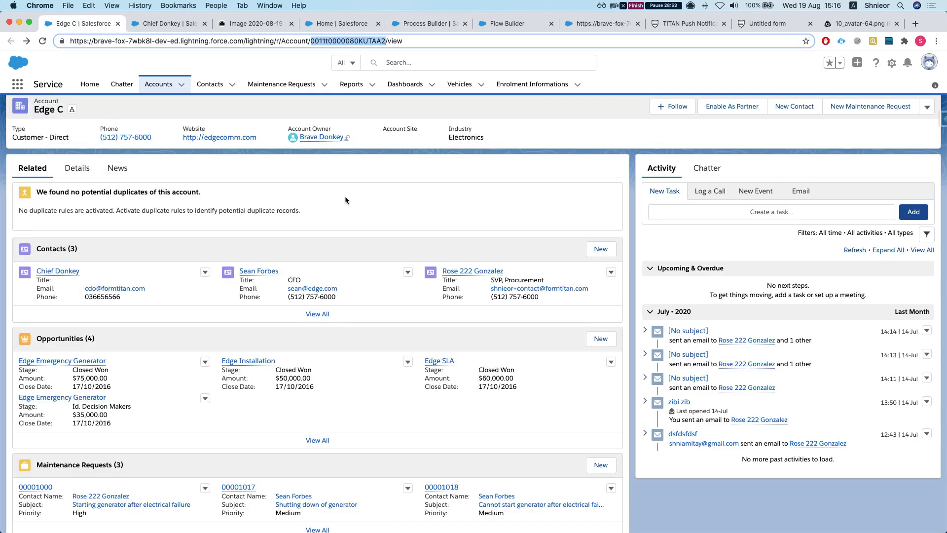
scroll(287, 247, "down", 1)
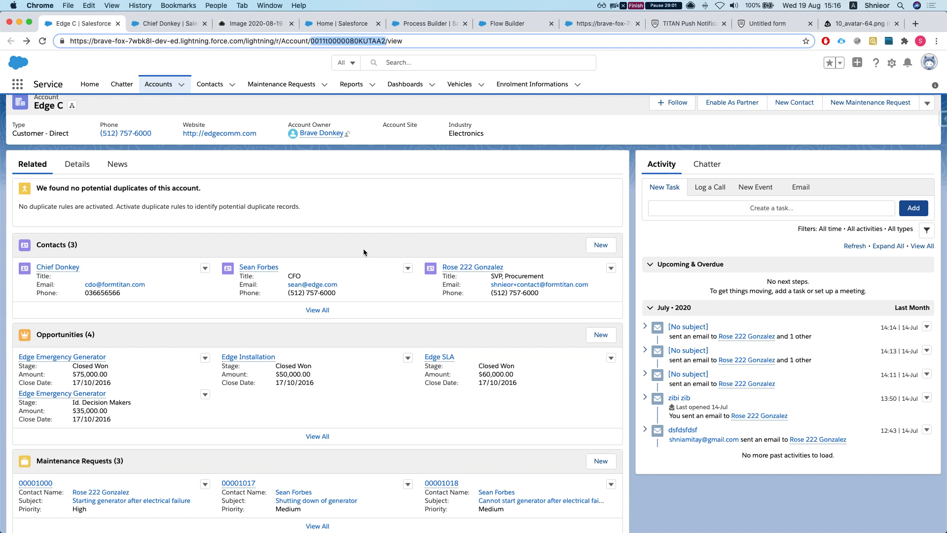
left_click(270, 272)
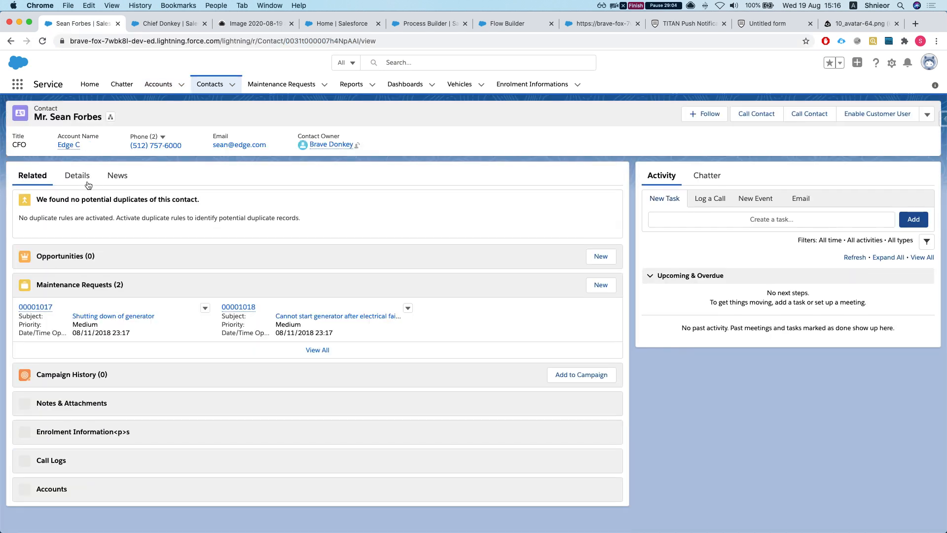
left_click(87, 183)
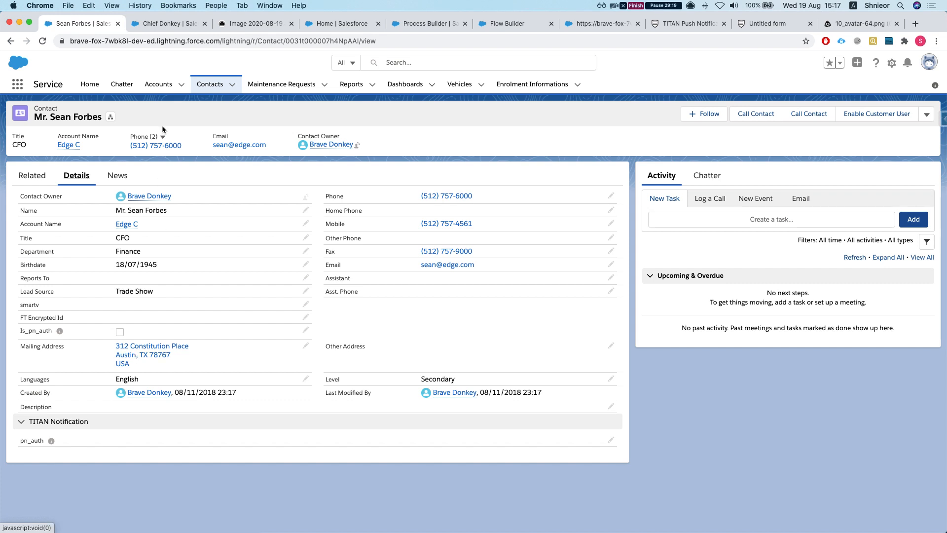
- Return to the Edge C account's details, set its Rating to Hot and save the record
left_click(158, 85)
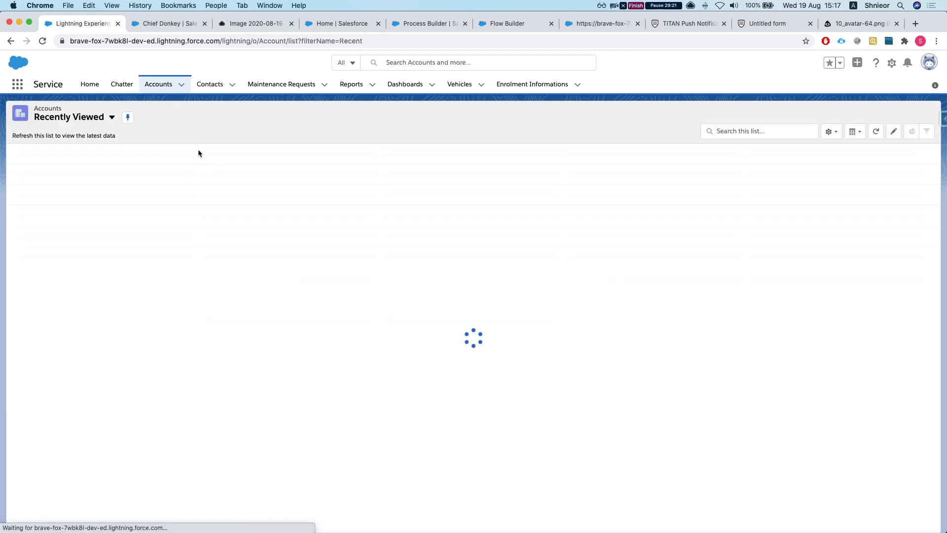
left_click(69, 167)
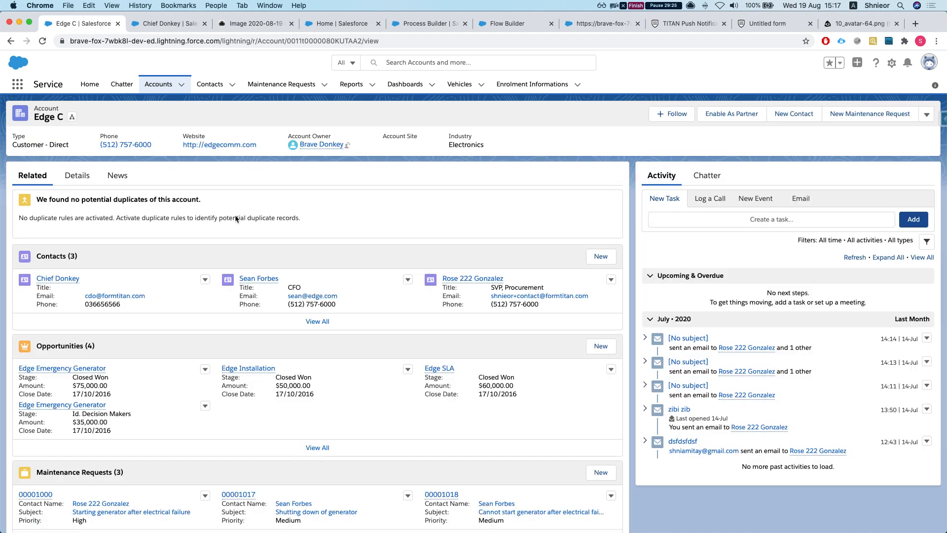
left_click(77, 175)
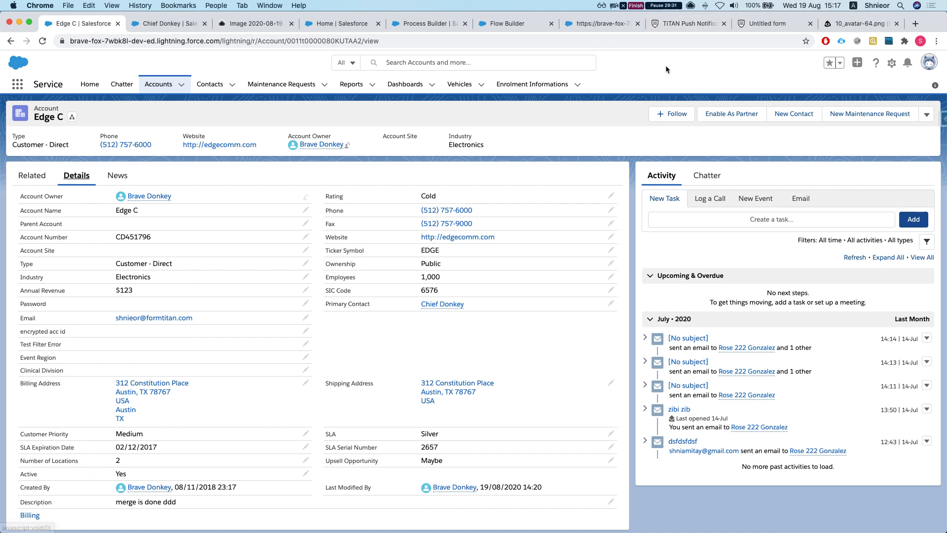
double_click(458, 194)
left_click(448, 210)
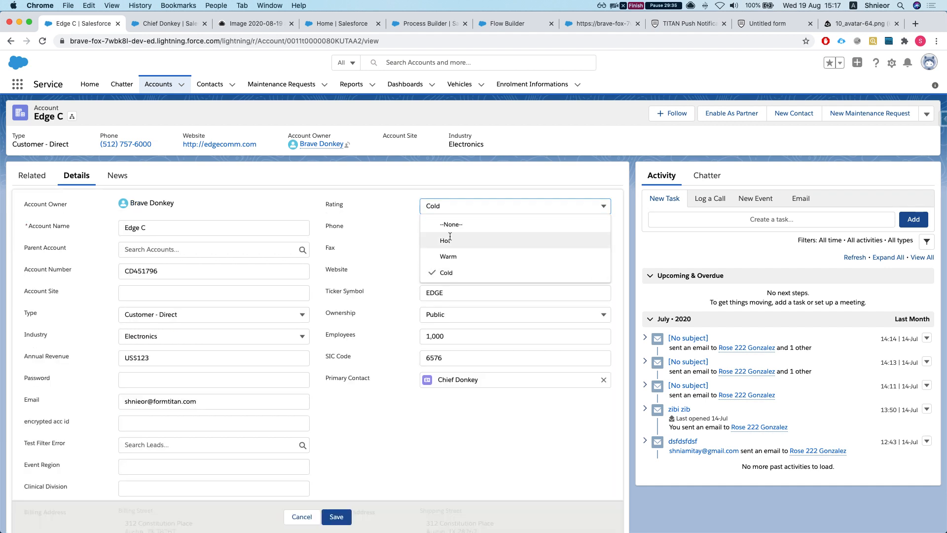
left_click(450, 239)
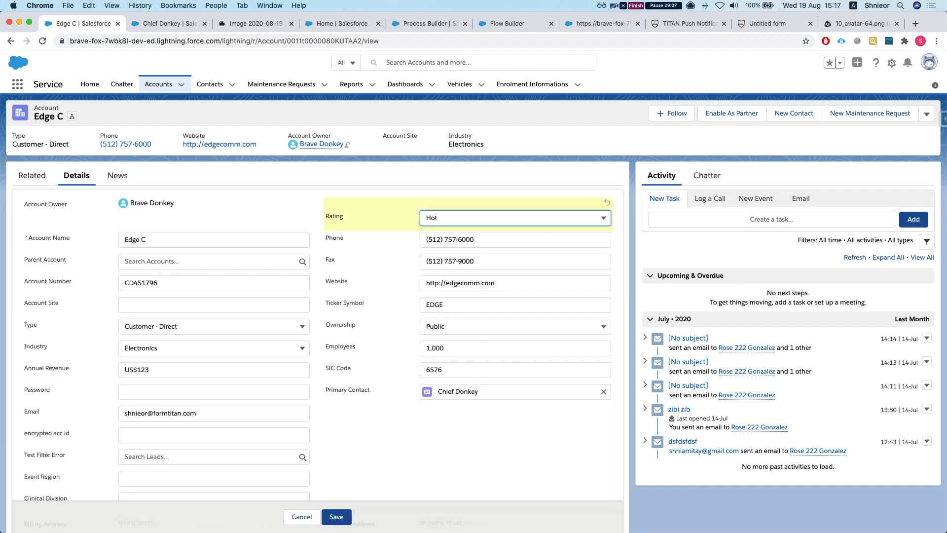
left_click(340, 518)
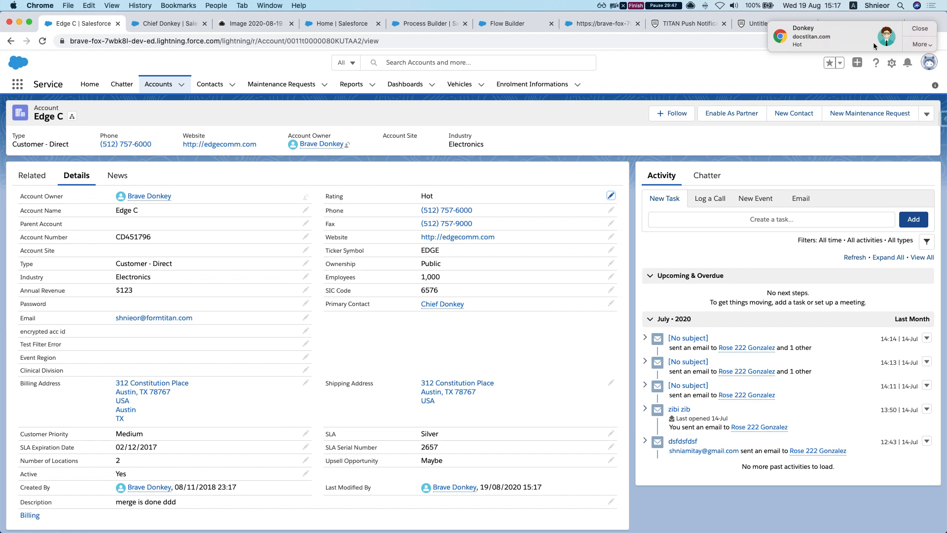
- Run the View Account action of the push notification received after the rating change
left_click(919, 44)
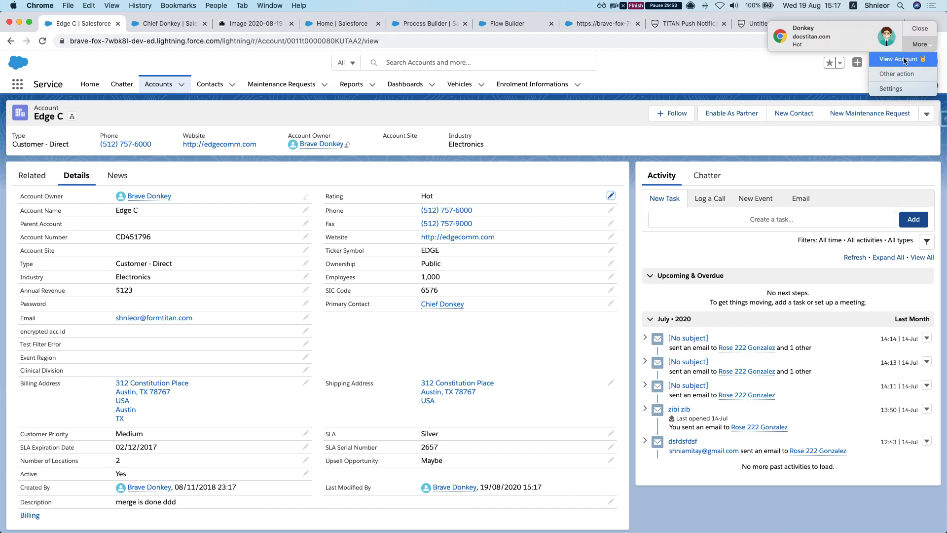
left_click(902, 60)
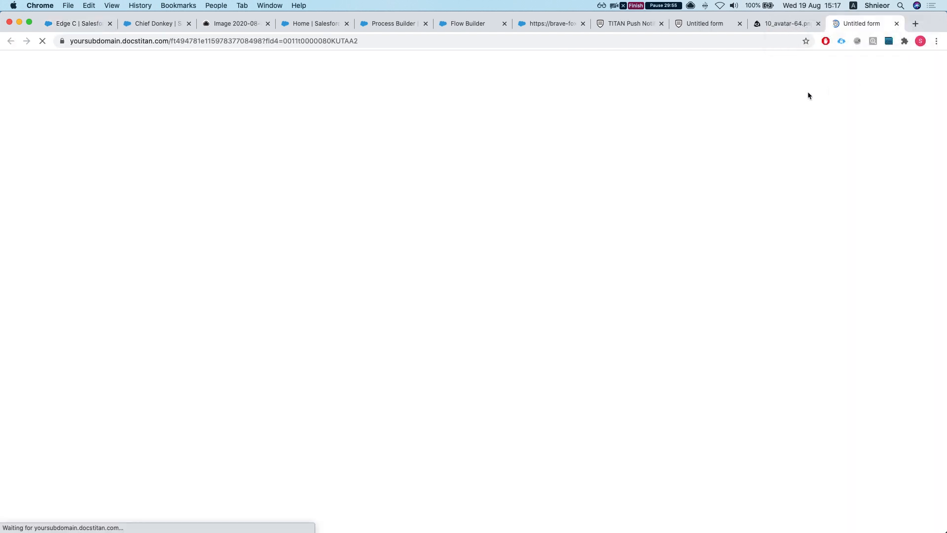